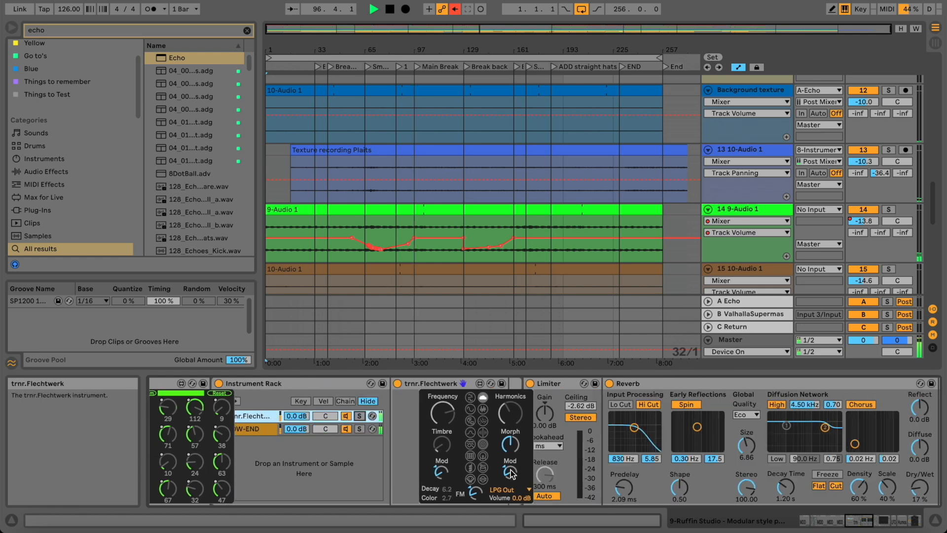
{"action": "scroll", "coordinate": [579, 459], "scroll_direction": "right", "scroll_amount": 15}
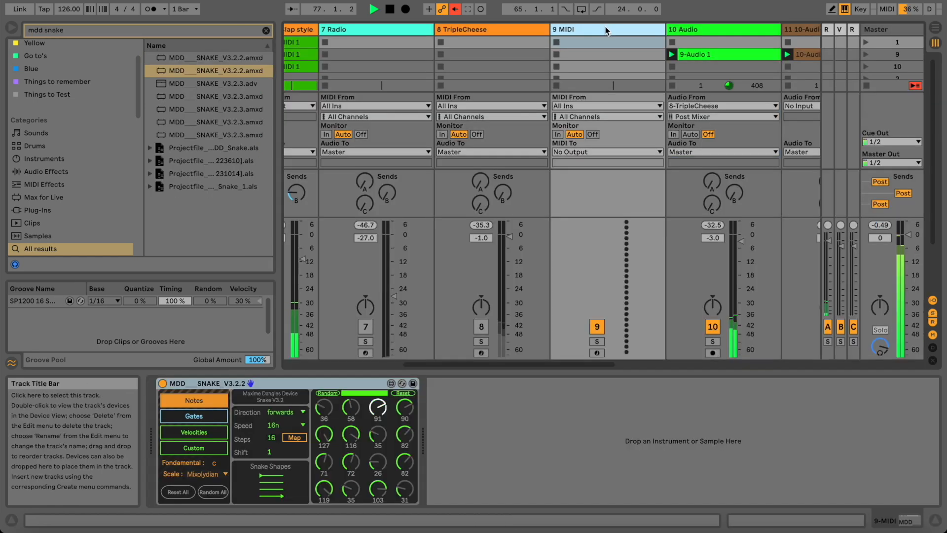
Search 'flecht' and add trnr.Flechtwerk-1 after the Snake sequencer on track 9.
{"action": "left_click", "coordinate": [262, 33]}
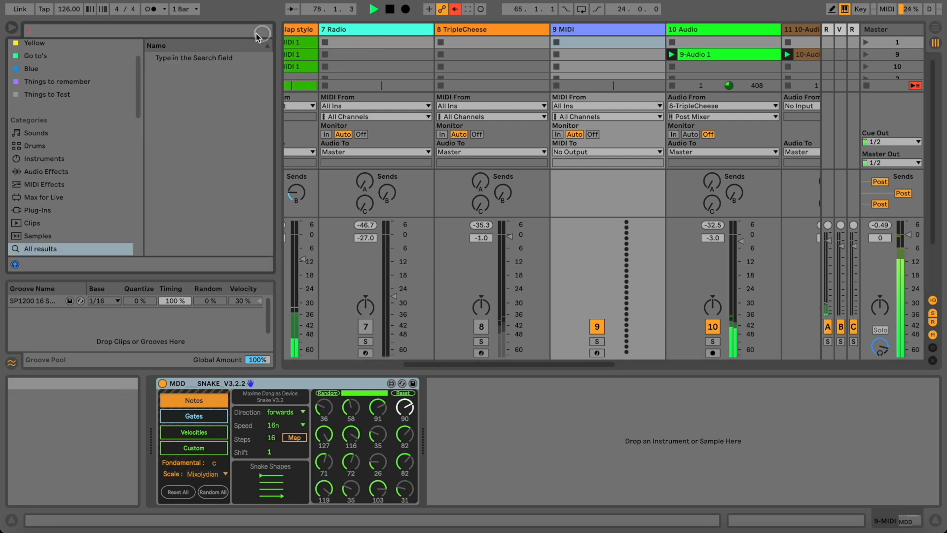
{"action": "type", "text": "flecht"}
{"action": "mouse_move", "coordinate": [207, 97]}
{"action": "left_mouse_down"}
{"action": "mouse_move", "coordinate": [456, 410]}
{"action": "mouse_move", "coordinate": [430, 402]}
{"action": "left_mouse_up"}
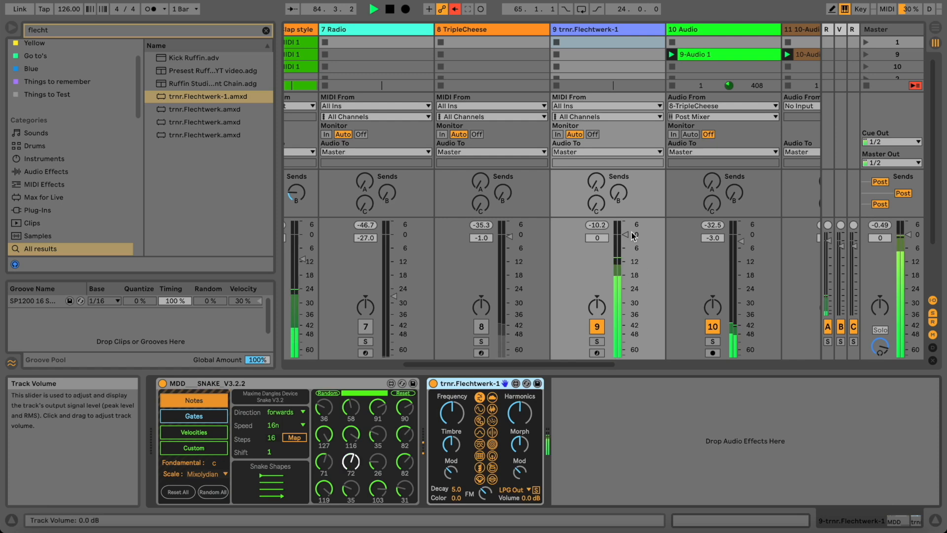
Lower track 9 to about -12 dB and change Snake's root note from C to E.
{"action": "left_click_drag", "start_coordinate": [623, 236], "coordinate": [624, 261]}
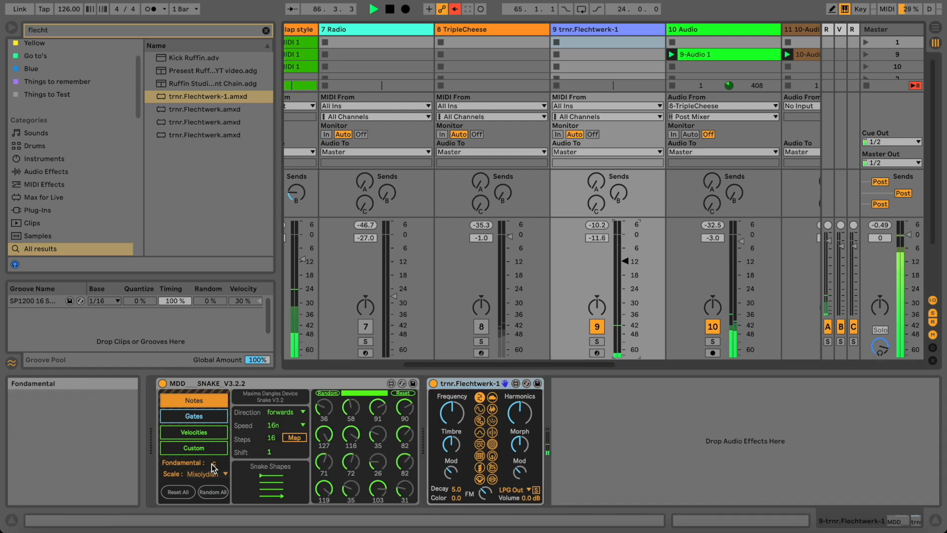
{"action": "left_click_drag", "start_coordinate": [213, 467], "coordinate": [213, 430]}
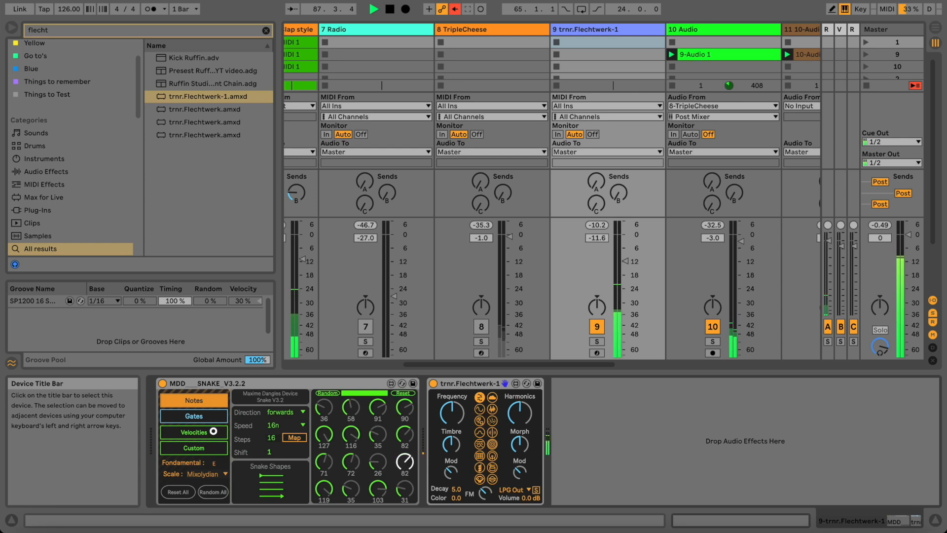
{"action": "left_click", "coordinate": [212, 417]}
Set Snake's speed to 8n and switch Flechtwerk to a different sound model.
{"action": "left_click", "coordinate": [282, 425]}
{"action": "left_click", "coordinate": [282, 447]}
{"action": "left_click", "coordinate": [194, 400]}
{"action": "left_click", "coordinate": [276, 425]}
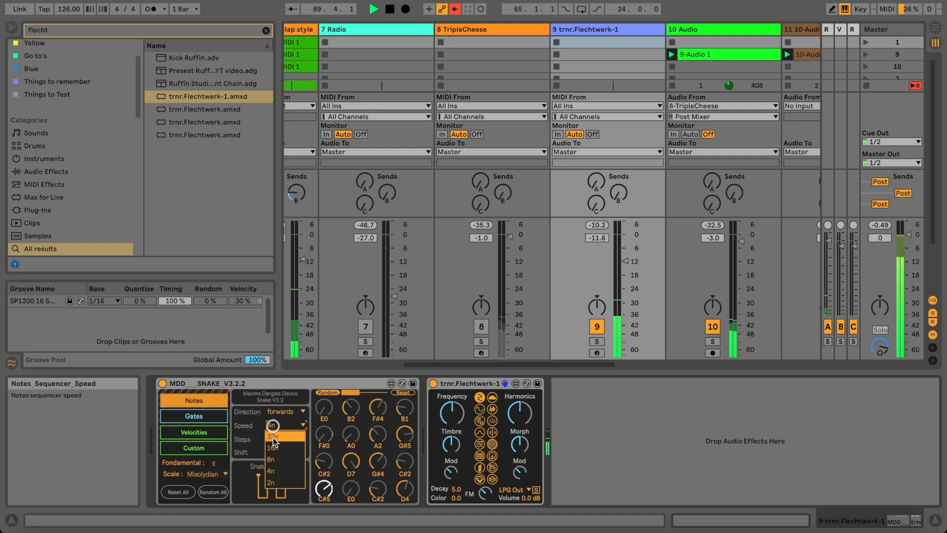
{"action": "left_click", "coordinate": [271, 459]}
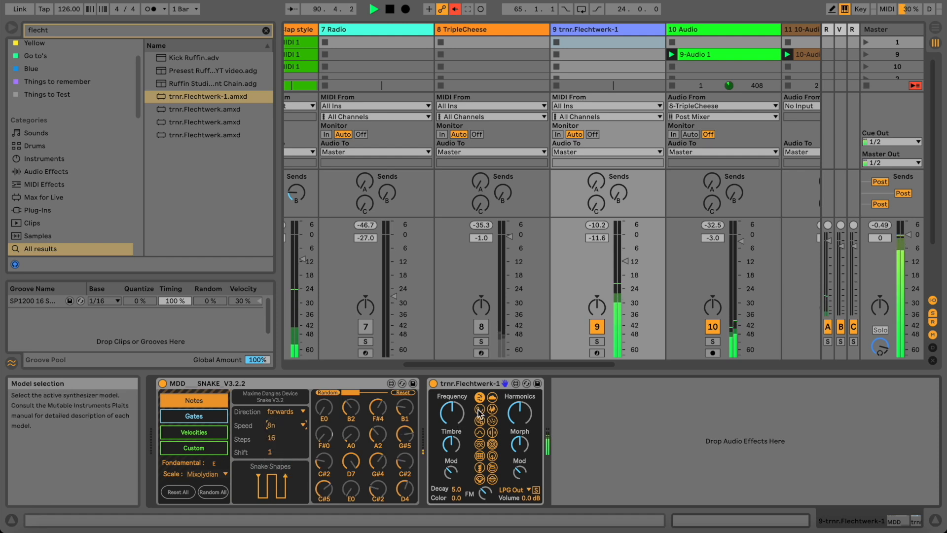
{"action": "left_click", "coordinate": [493, 431]}
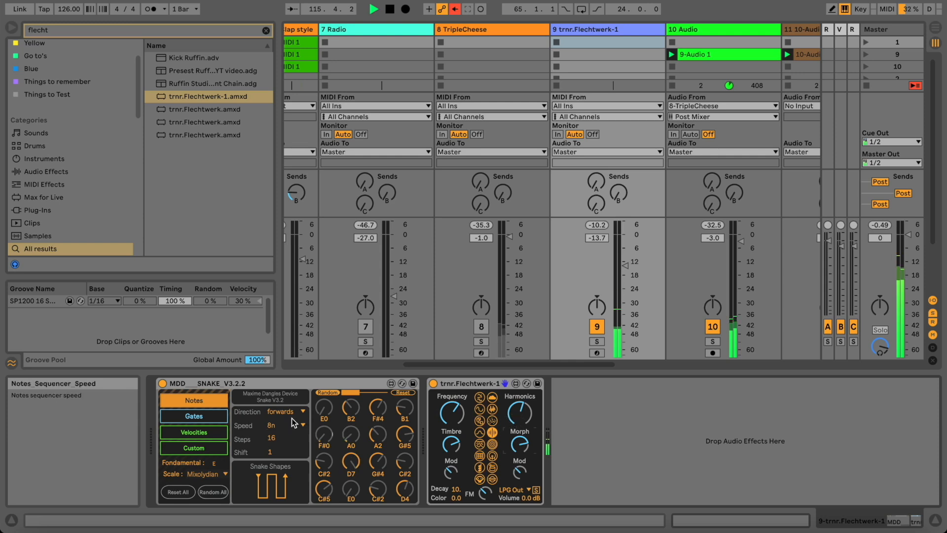
Randomize Snake's notes and gate pattern, then turn on the first gate step in row three.
{"action": "left_click", "coordinate": [329, 392]}
{"action": "left_click", "coordinate": [225, 415]}
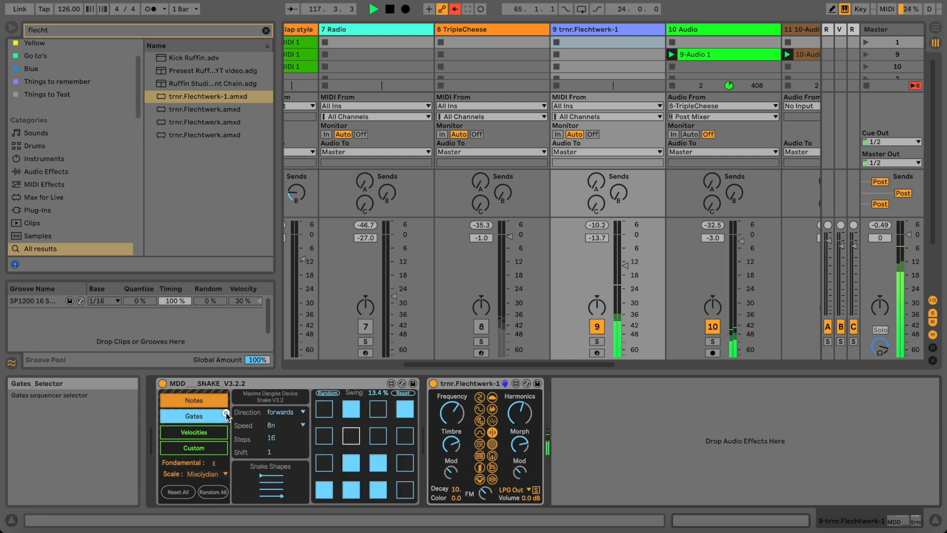
{"action": "left_click", "coordinate": [332, 394]}
{"action": "left_click", "coordinate": [332, 394]}
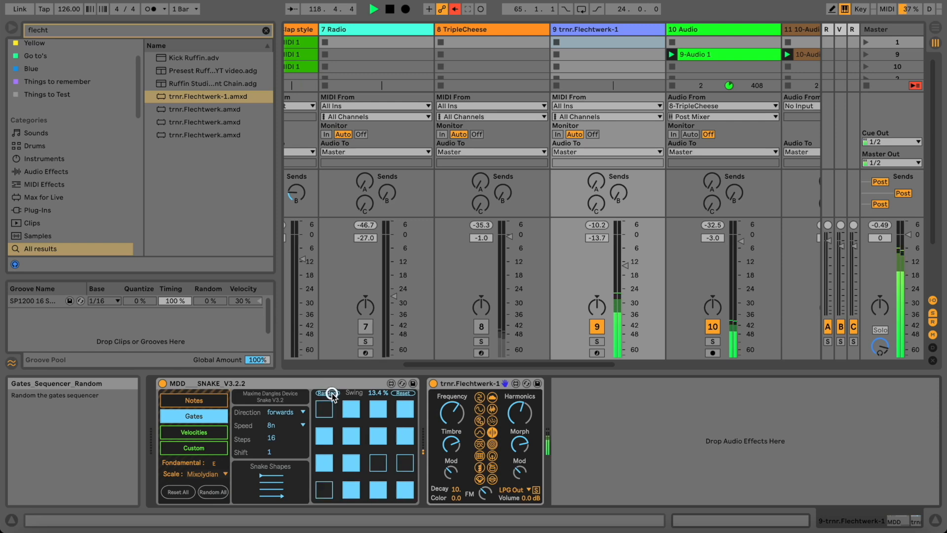
{"action": "left_click", "coordinate": [332, 394]}
{"action": "left_click", "coordinate": [333, 463]}
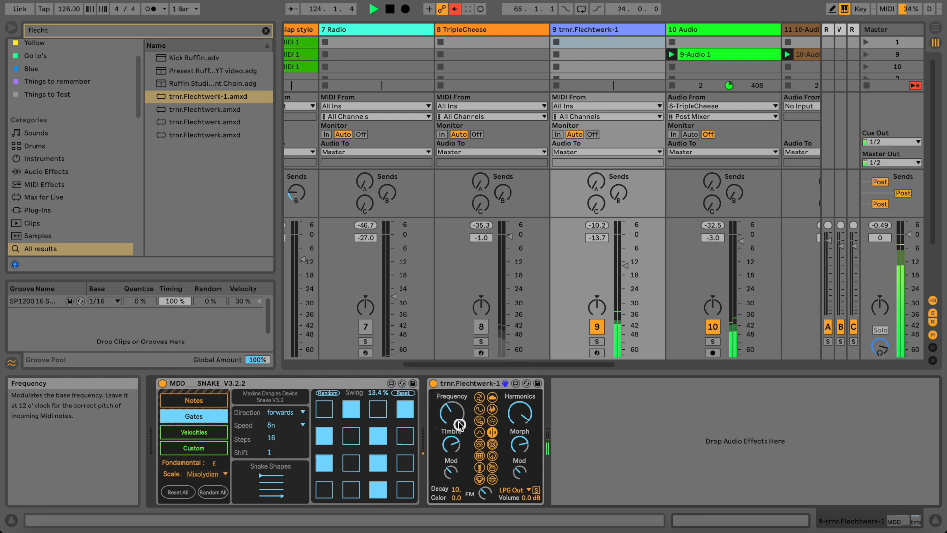
Shorten Flechtwerk's decay, add color and timbre modulation, and lower track 9 to -20.3 dB.
{"action": "left_click_drag", "start_coordinate": [456, 507], "coordinate": [456, 511]}
{"action": "left_click_drag", "start_coordinate": [456, 498], "coordinate": [453, 454]}
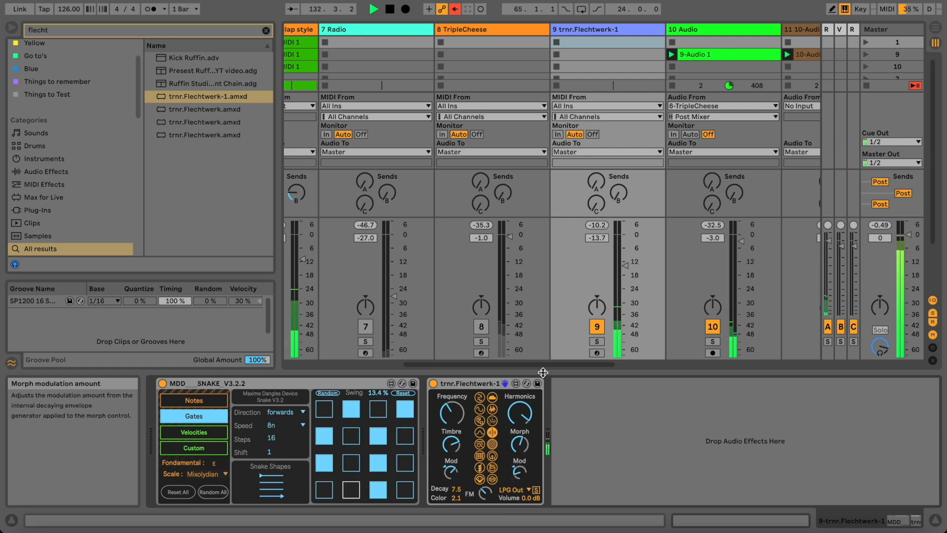
{"action": "mouse_move", "coordinate": [623, 266]}
{"action": "left_mouse_down"}
{"action": "mouse_move", "coordinate": [623, 275]}
{"action": "mouse_move", "coordinate": [622, 266]}
{"action": "left_mouse_up"}
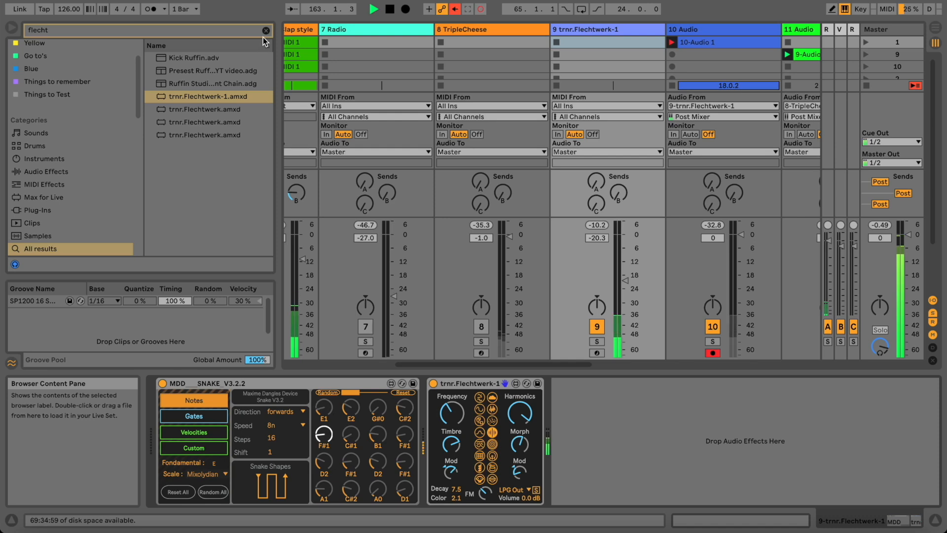
Find 'vallhalla' under Plug-Ins and load ValhallaSupermassive on track 9.
{"action": "left_click", "coordinate": [265, 32]}
{"action": "type", "text": "vall"}
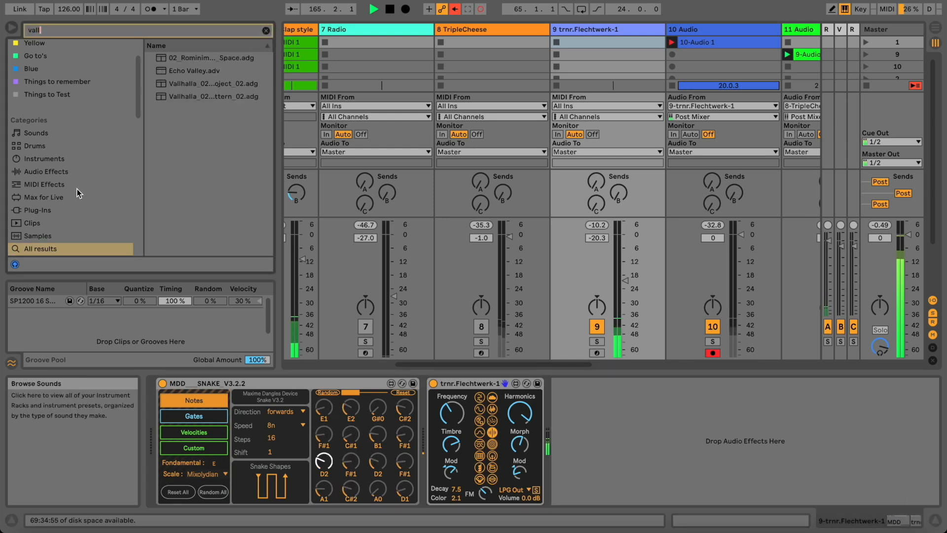
{"action": "scroll", "coordinate": [70, 184], "scroll_direction": "down", "scroll_amount": 1}
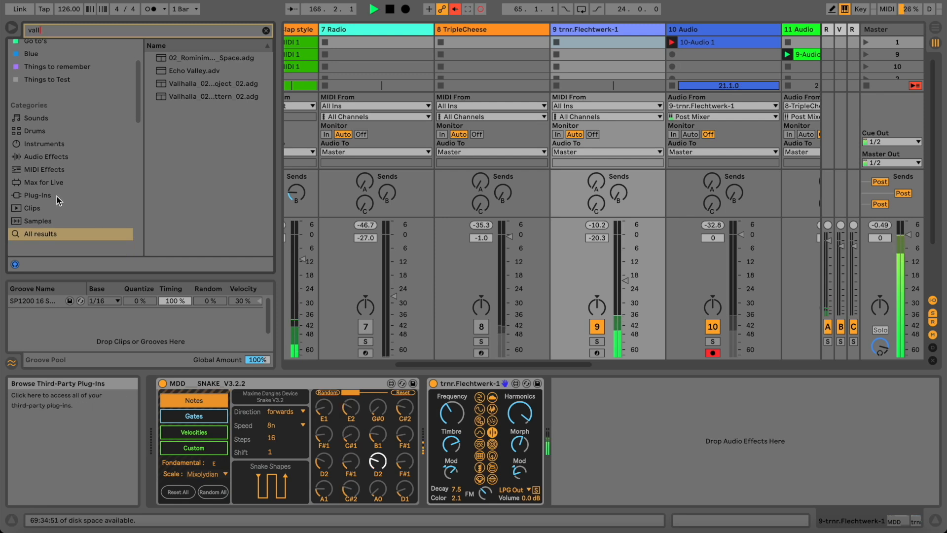
{"action": "left_click", "coordinate": [57, 196]}
{"action": "left_click", "coordinate": [123, 31]}
{"action": "type", "text": "halla"}
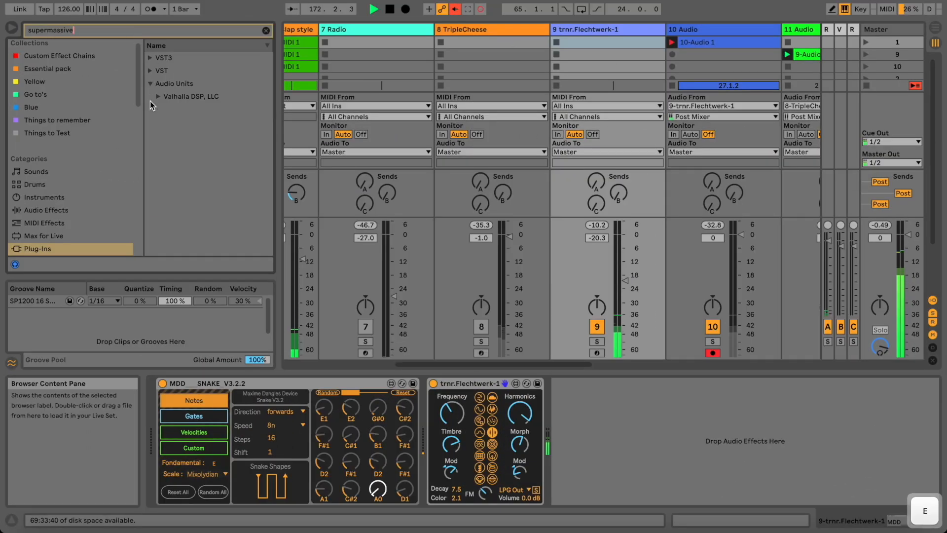
{"action": "left_click", "coordinate": [157, 96]}
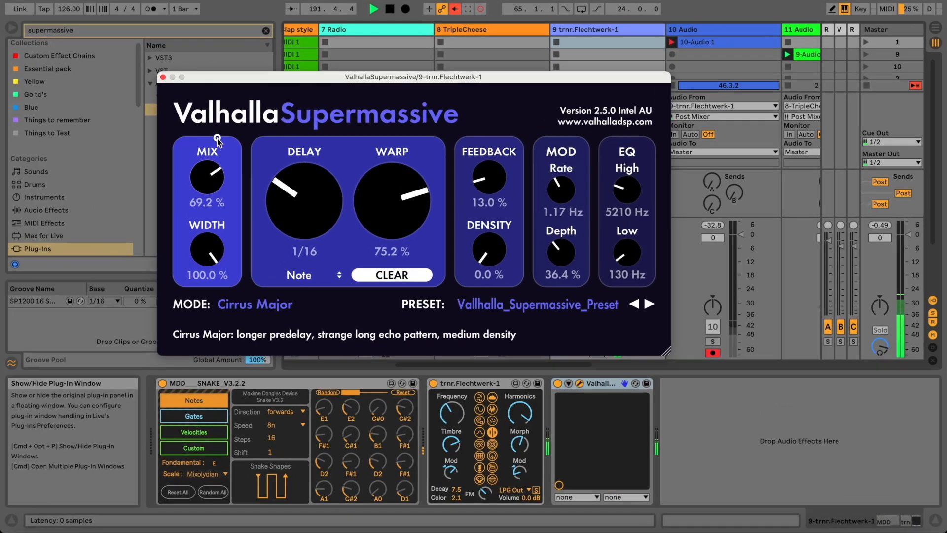
Set Supermassive to Mix 100%, Delay 1/8, Warp 100% and Density about 13.8%.
{"action": "left_click_drag", "start_coordinate": [217, 140], "coordinate": [217, 85]}
{"action": "left_click_drag", "start_coordinate": [274, 185], "coordinate": [292, 186]}
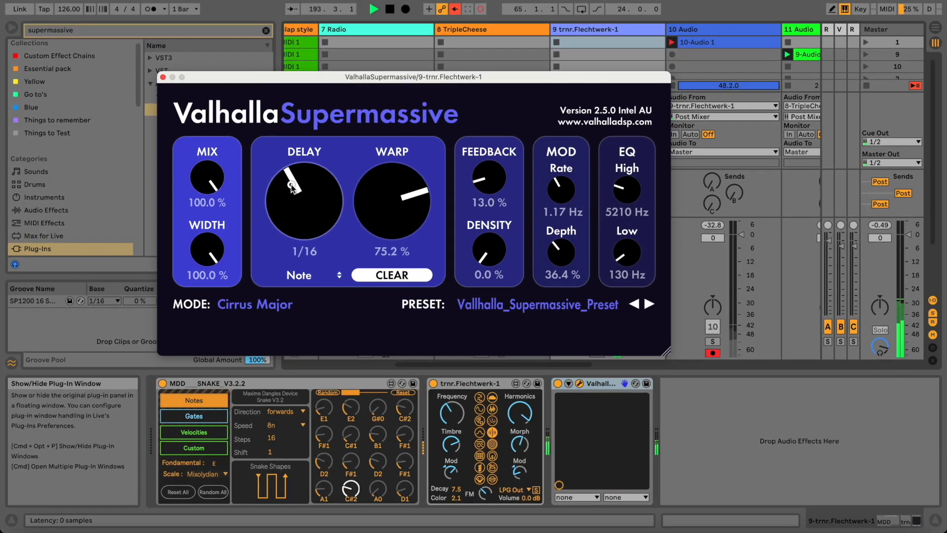
{"action": "left_click_drag", "start_coordinate": [314, 223], "coordinate": [376, 178]}
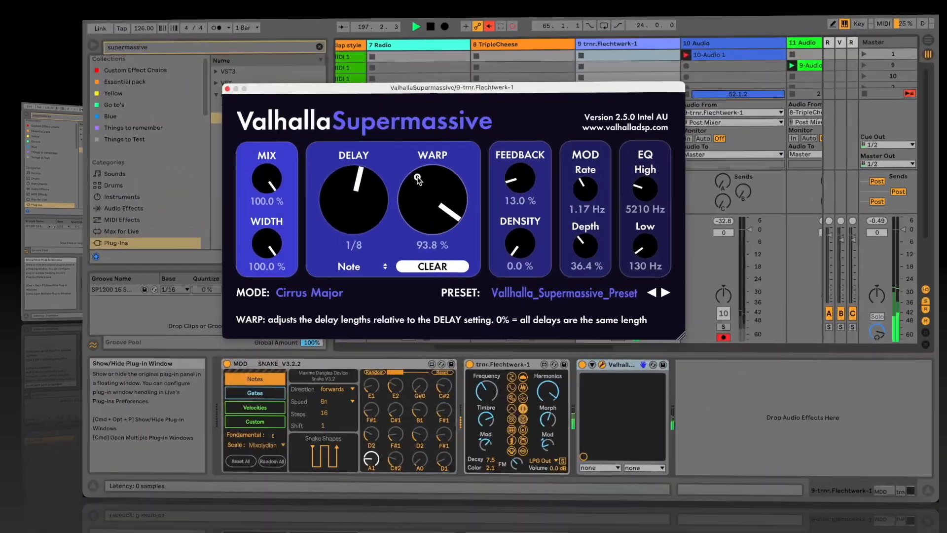
{"action": "left_click_drag", "start_coordinate": [375, 175], "coordinate": [370, 148]}
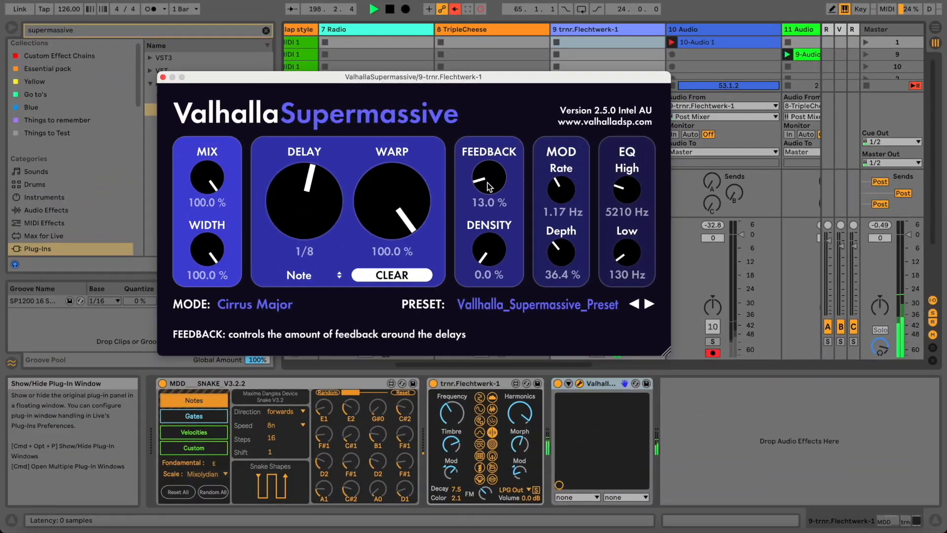
{"action": "left_click_drag", "start_coordinate": [490, 250], "coordinate": [490, 239]}
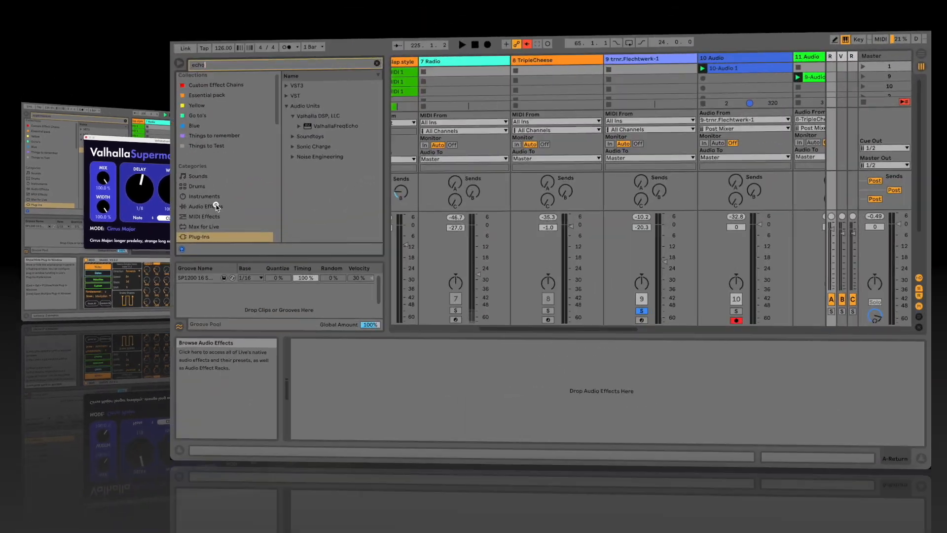
Load an Echo, clip its dry input, raise feedback to 95% and add reverb during playback.
{"action": "left_click", "coordinate": [216, 207]}
{"action": "double_click", "coordinate": [159, 63]}
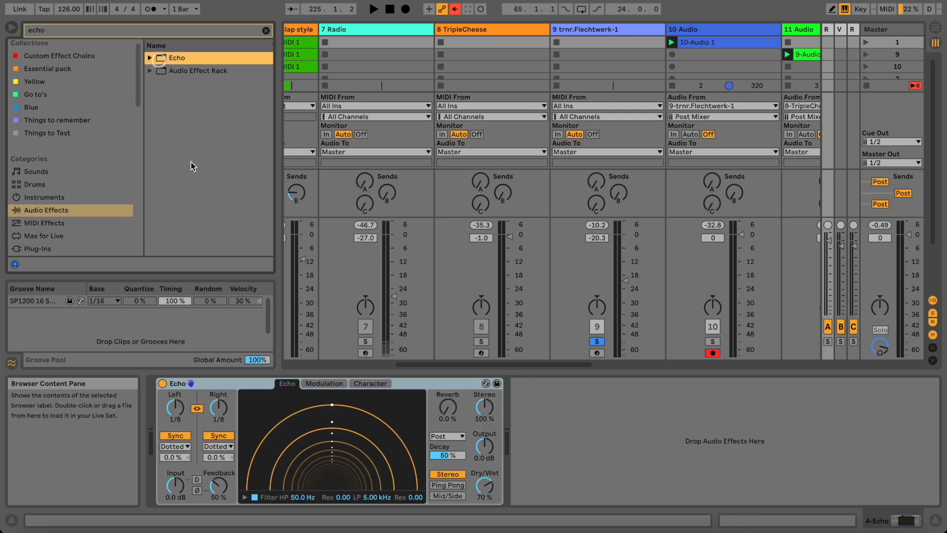
{"action": "mouse_move", "coordinate": [299, 419]}
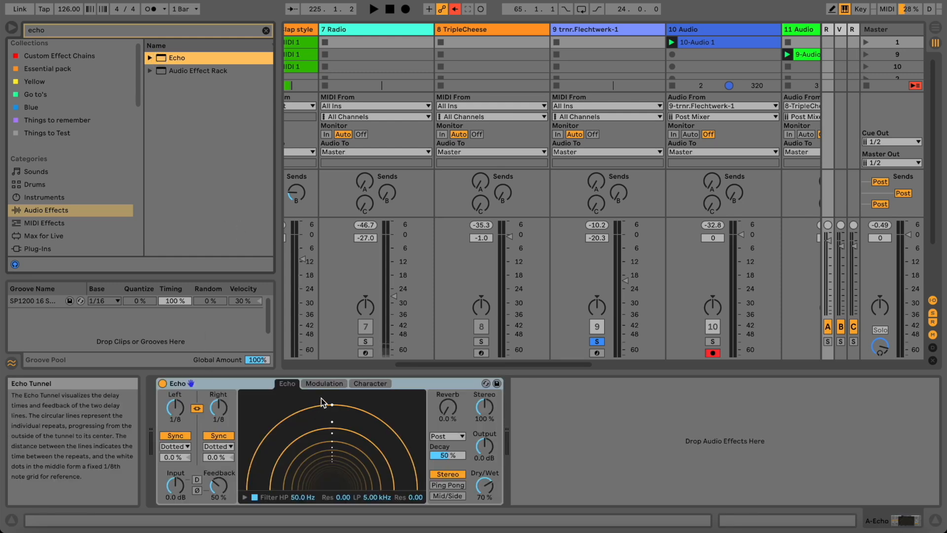
{"action": "left_click", "coordinate": [197, 480]}
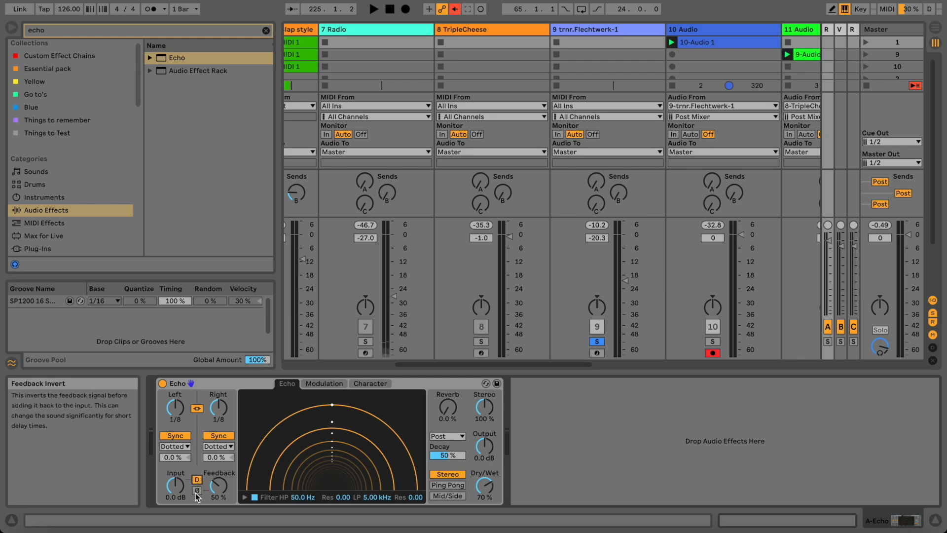
{"action": "left_click_drag", "start_coordinate": [217, 487], "coordinate": [217, 485]}
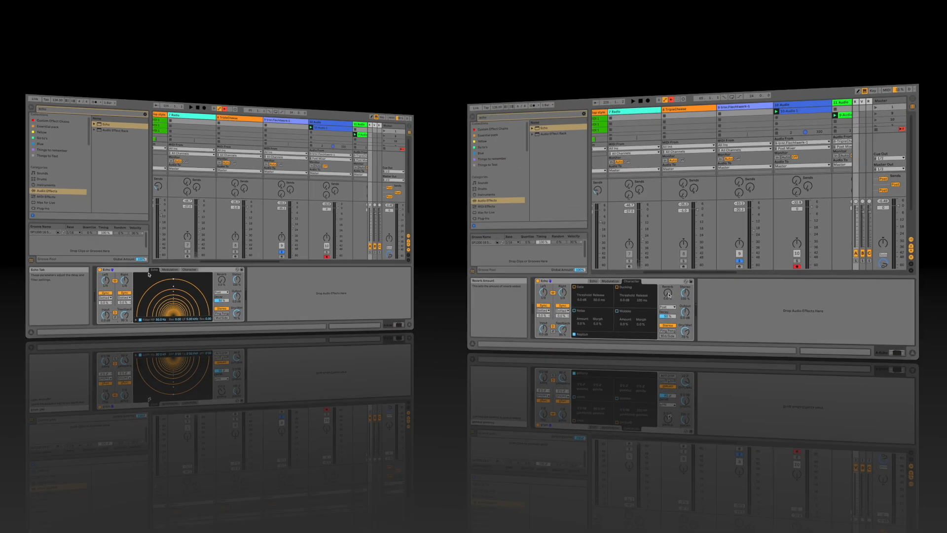
{"action": "key", "text": "space"}
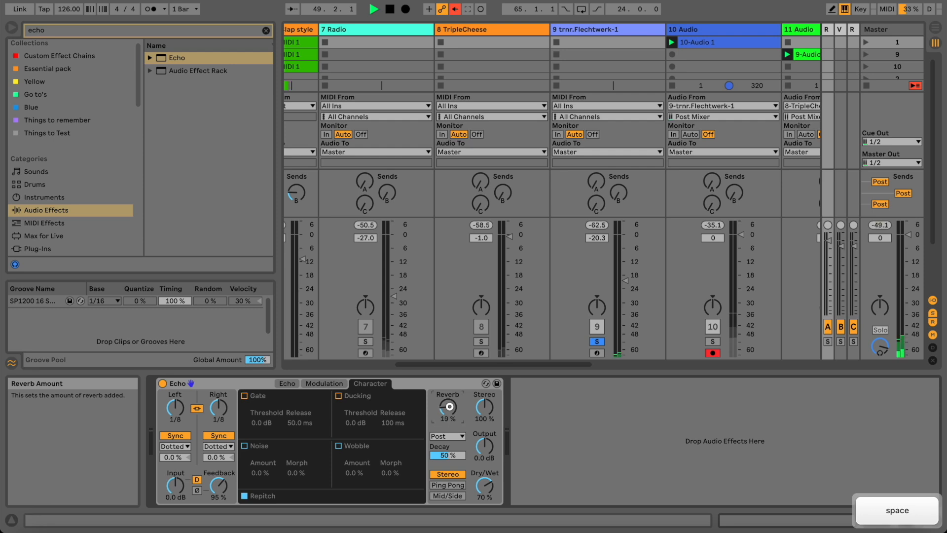
{"action": "left_click_drag", "start_coordinate": [449, 407], "coordinate": [449, 405]}
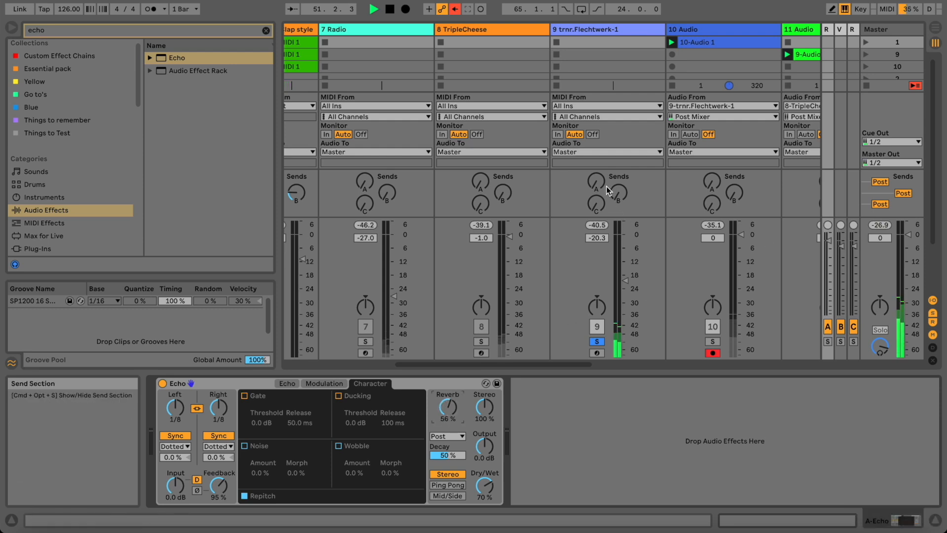
Send track 9 into the Echo return, push feedback to 104%, and raise track 9 slightly.
{"action": "left_click_drag", "start_coordinate": [603, 190], "coordinate": [601, 185]}
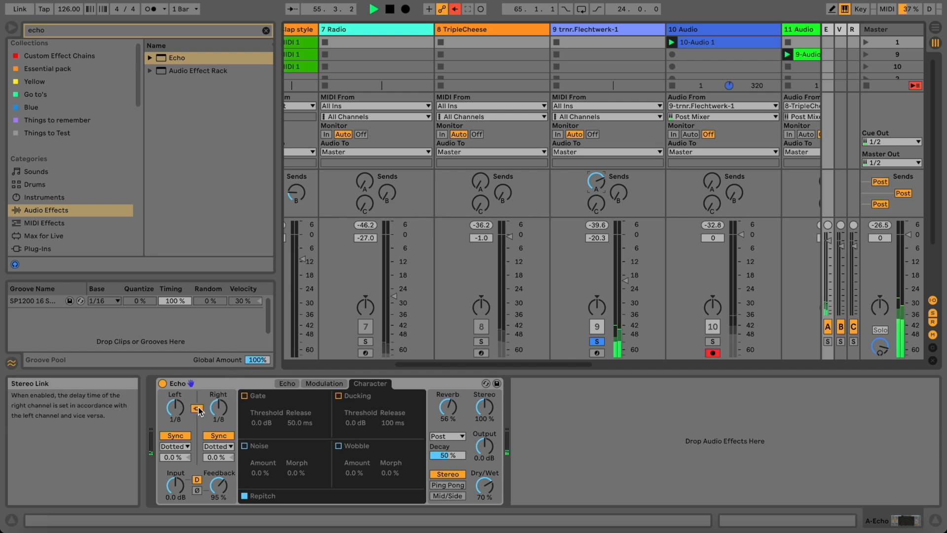
{"action": "left_click_drag", "start_coordinate": [219, 488], "coordinate": [220, 484]}
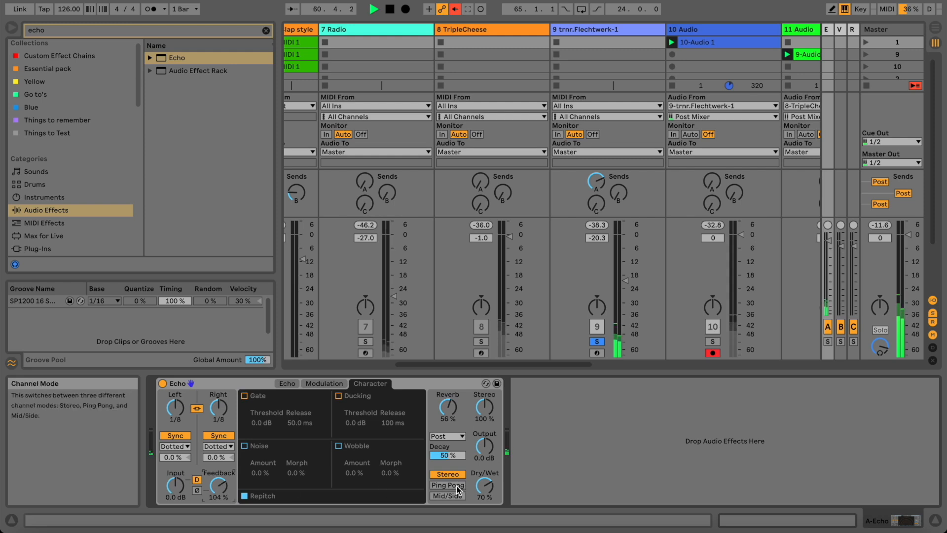
{"action": "left_click_drag", "start_coordinate": [623, 280], "coordinate": [621, 278]}
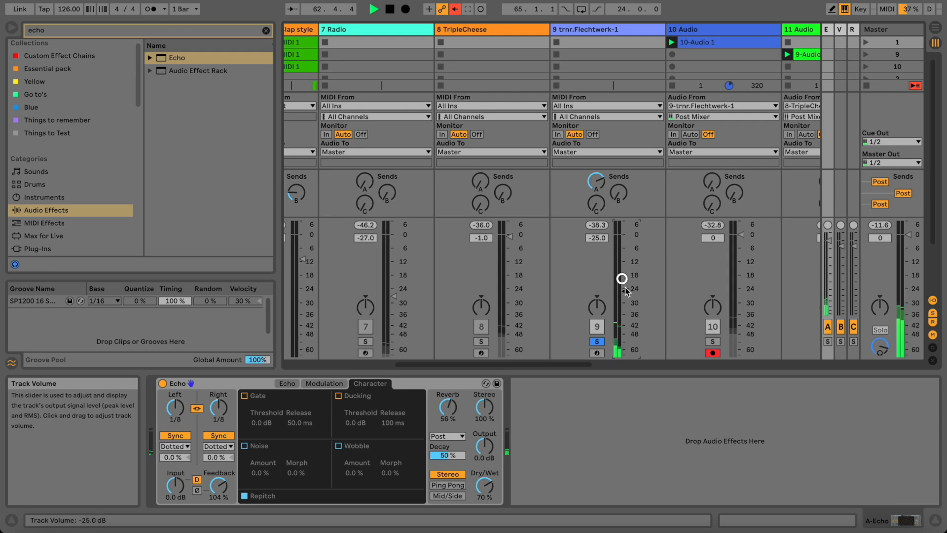
Lengthen Supermassive's delay on the Flechtwerk track and switch off the Echo return.
{"action": "left_click", "coordinate": [603, 32]}
{"action": "mouse_move", "coordinate": [323, 207]}
{"action": "left_mouse_down"}
{"action": "mouse_move", "coordinate": [321, 188]}
{"action": "mouse_move", "coordinate": [321, 200]}
{"action": "left_mouse_up"}
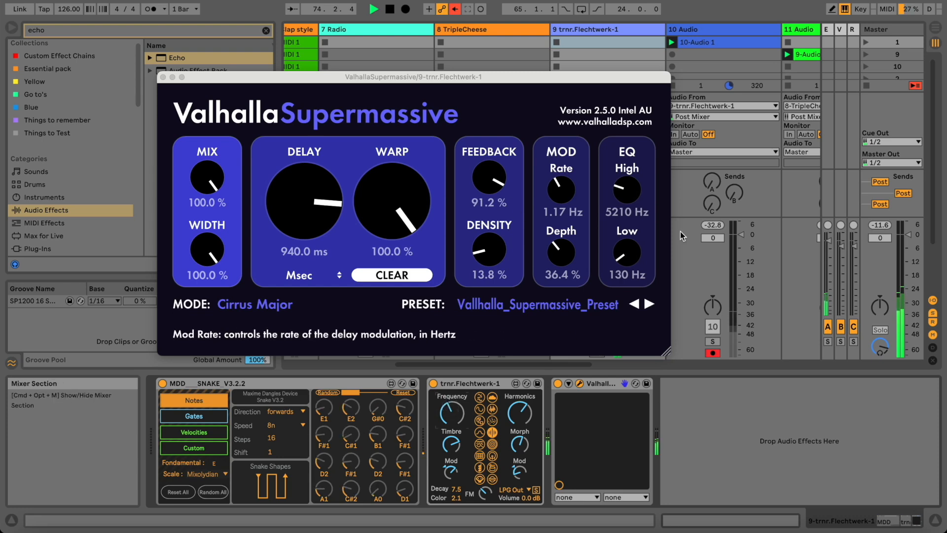
{"action": "left_click", "coordinate": [828, 326]}
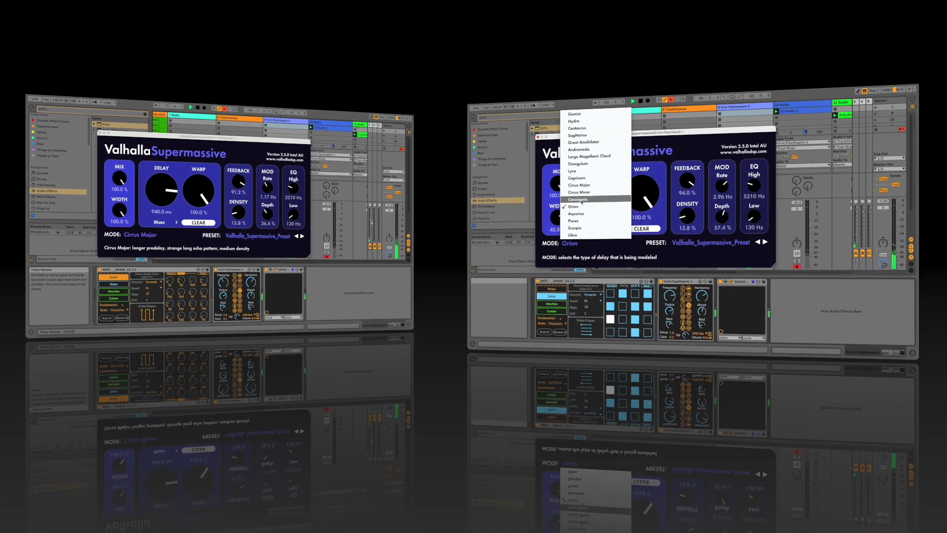
Set Supermassive's mode to Cassiopeia and solo the Flechtwerk track.
{"action": "left_click", "coordinate": [580, 199]}
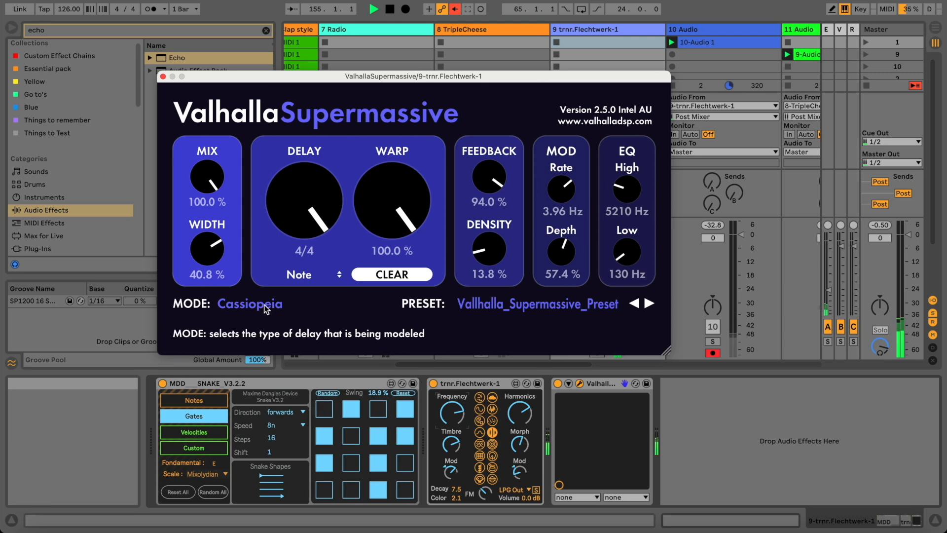
{"action": "left_click", "coordinate": [457, 405]}
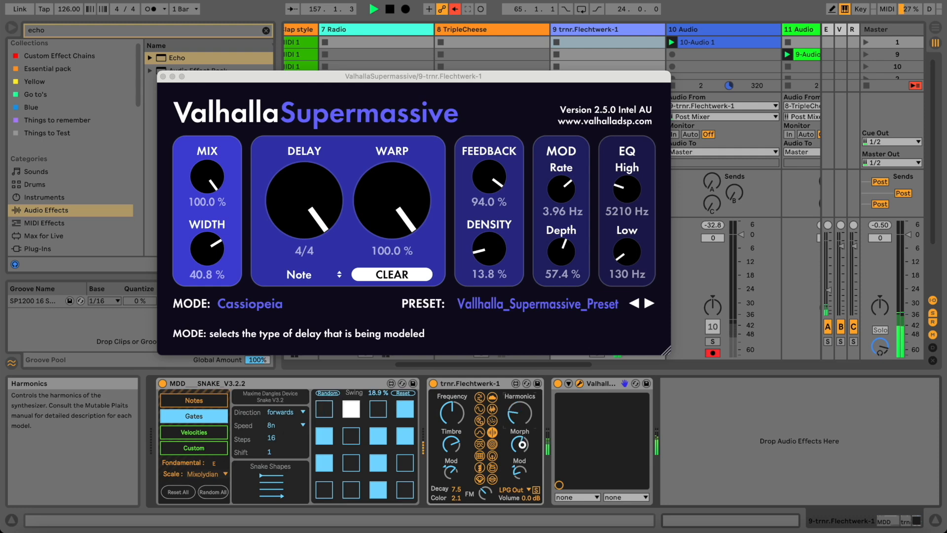
{"action": "left_click", "coordinate": [596, 341]}
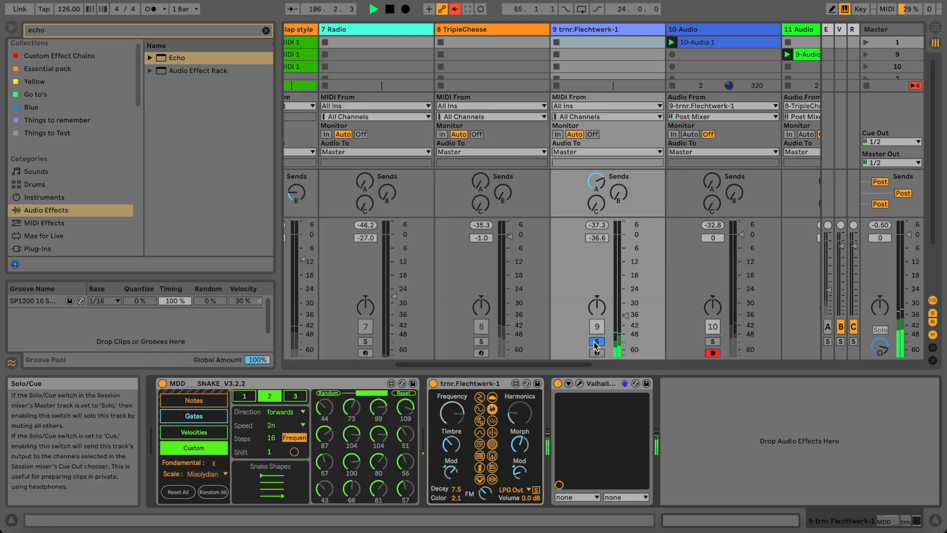
Unsolo the Flechtwerk track, lower it to about -45 dB, and raise the synth's Harmonics.
{"action": "left_click", "coordinate": [596, 342]}
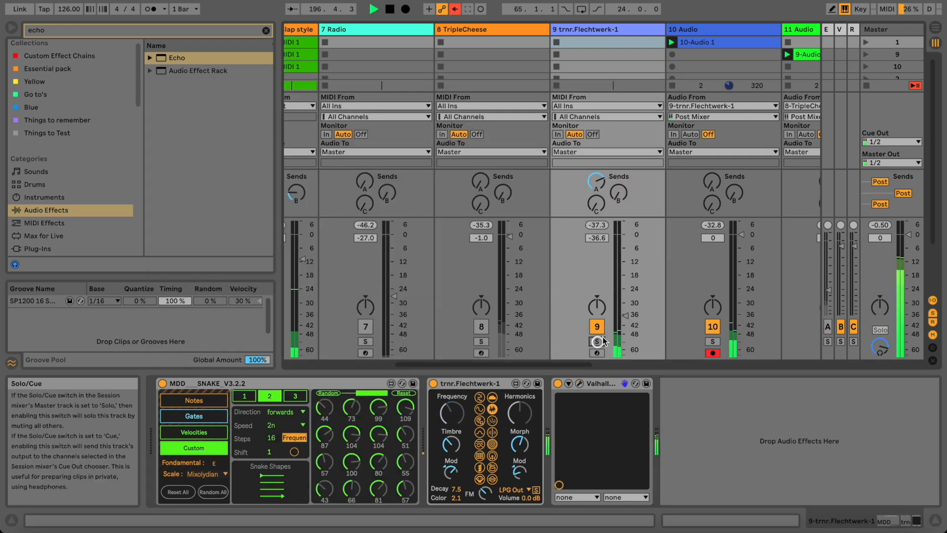
{"action": "left_click_drag", "start_coordinate": [622, 312], "coordinate": [622, 317]}
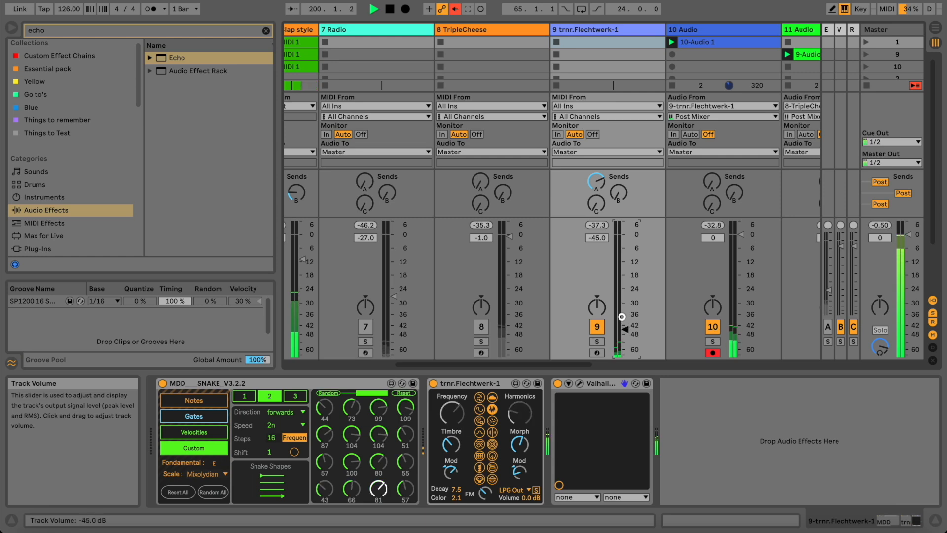
{"action": "left_click_drag", "start_coordinate": [622, 316], "coordinate": [623, 330]}
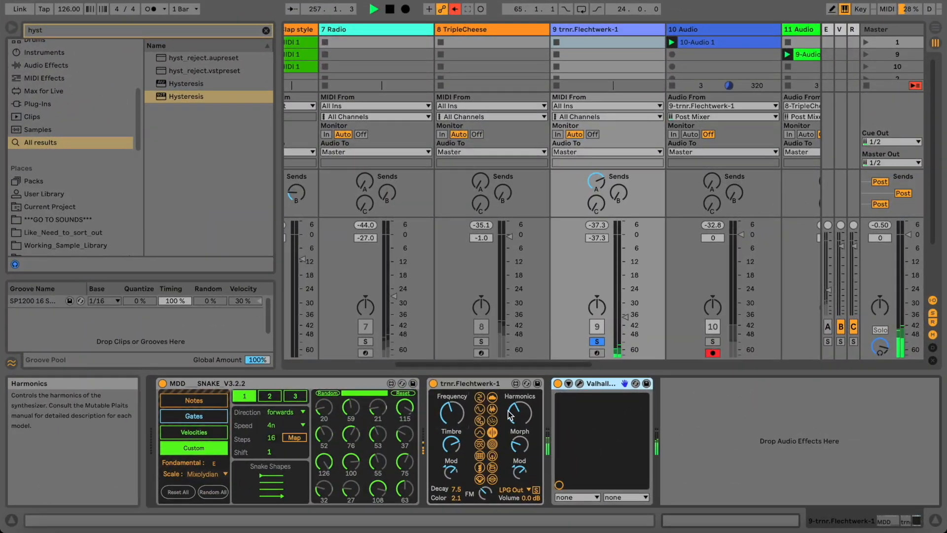
{"action": "left_click_drag", "start_coordinate": [509, 416], "coordinate": [514, 396]}
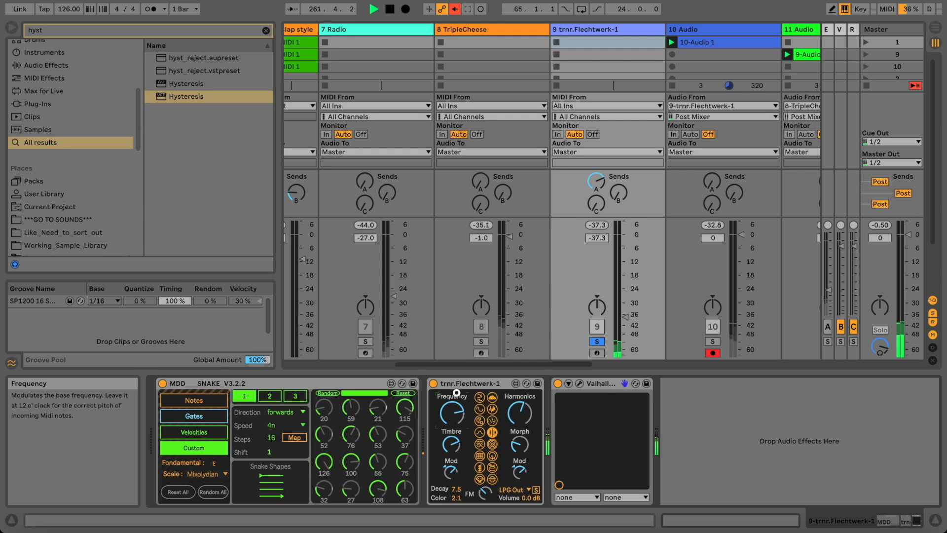
Search 'reso' and insert Resonators between Flechtwerk and Valhalla Supermassive.
{"action": "left_click", "coordinate": [265, 30]}
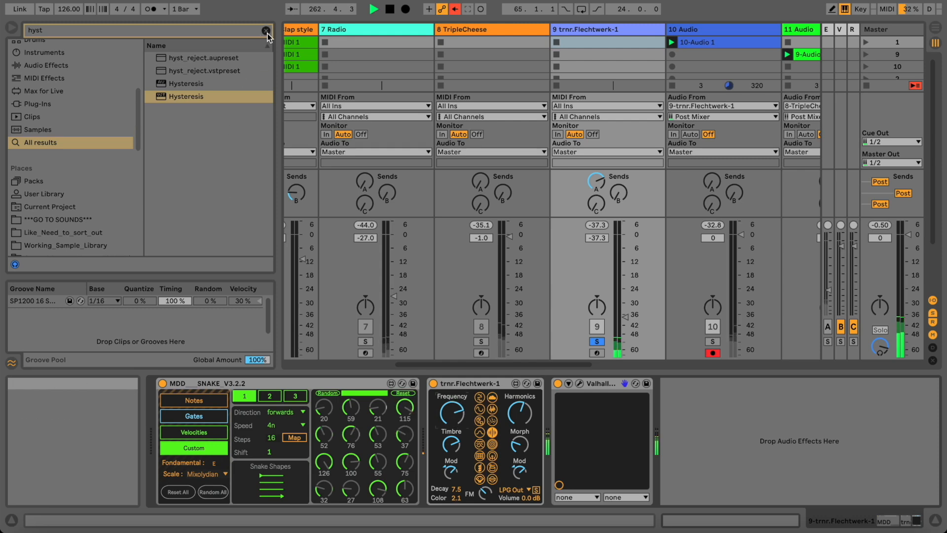
{"action": "type", "text": "reso"}
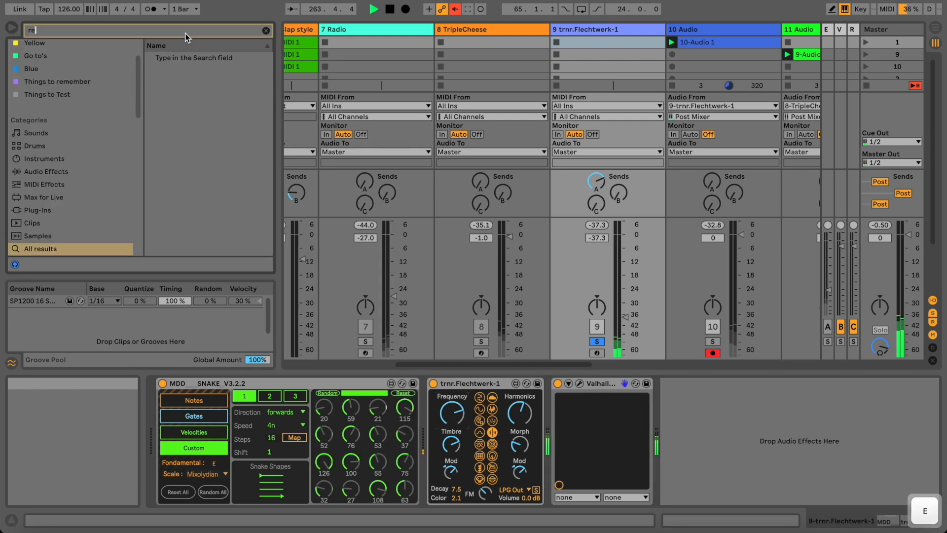
{"action": "left_click_drag", "start_coordinate": [188, 58], "coordinate": [554, 439]}
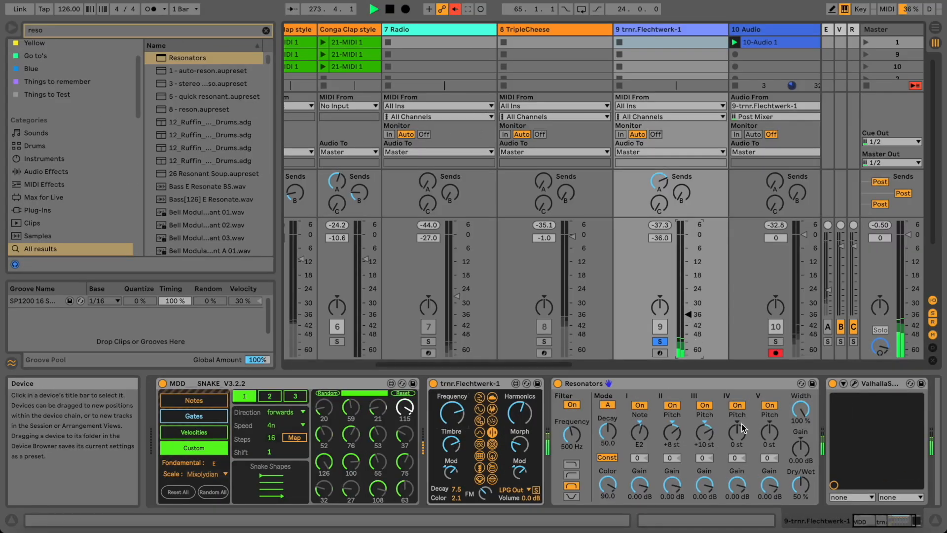
Raise Resonator IV's pitch and set Resonator V's pitch to +9 st.
{"action": "left_click_drag", "start_coordinate": [736, 433], "coordinate": [741, 424]}
{"action": "left_click", "coordinate": [764, 430]}
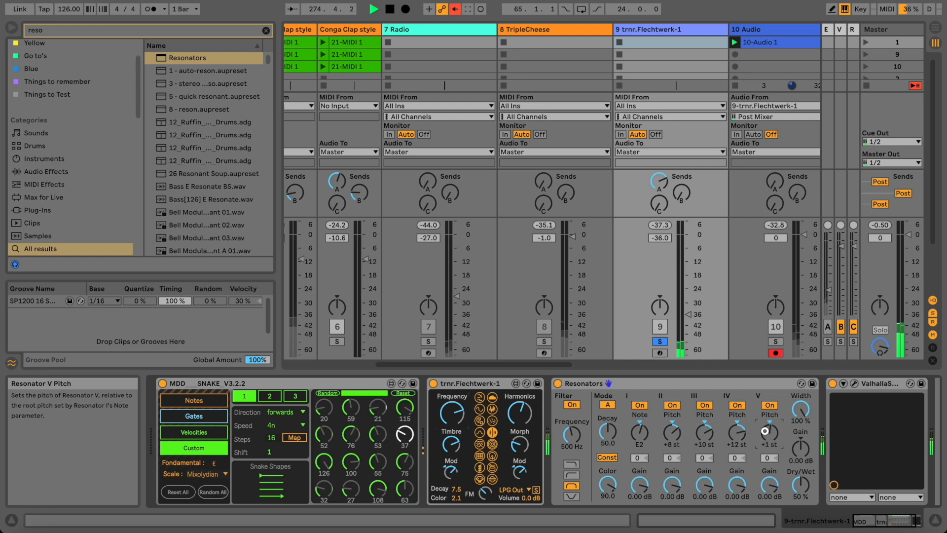
{"action": "left_click_drag", "start_coordinate": [764, 431], "coordinate": [766, 427]}
Set Supermassive Width 28.2%, EQ High 7310 Hz, Low 530 Hz; map the sequencer to Flechtwerk's Frequency.
{"action": "left_click", "coordinate": [853, 383]}
{"action": "mouse_move", "coordinate": [205, 254]}
{"action": "left_mouse_down"}
{"action": "mouse_move", "coordinate": [202, 280]}
{"action": "mouse_move", "coordinate": [201, 260]}
{"action": "left_mouse_up"}
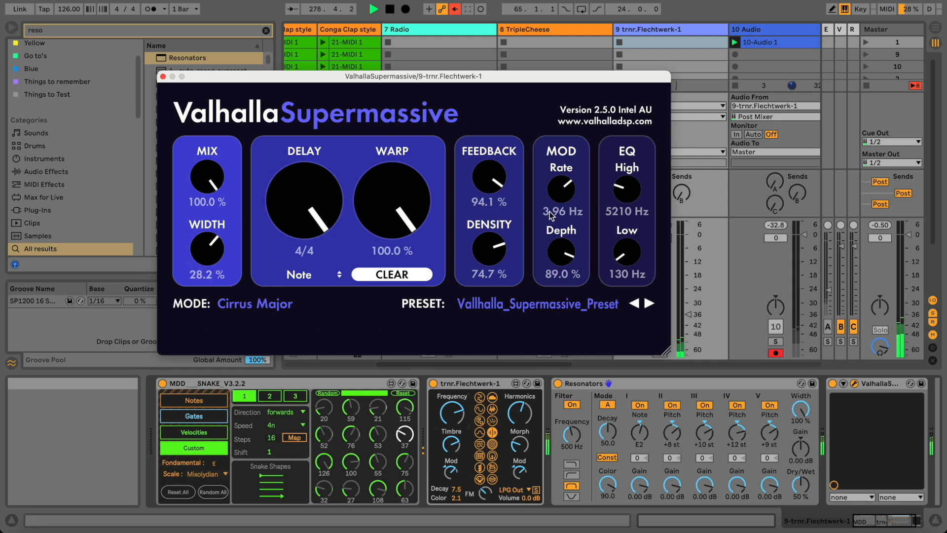
{"action": "mouse_move", "coordinate": [626, 193]}
{"action": "left_mouse_down"}
{"action": "mouse_move", "coordinate": [623, 108]}
{"action": "mouse_move", "coordinate": [624, 186]}
{"action": "left_mouse_up"}
{"action": "left_click_drag", "start_coordinate": [621, 254], "coordinate": [625, 177]}
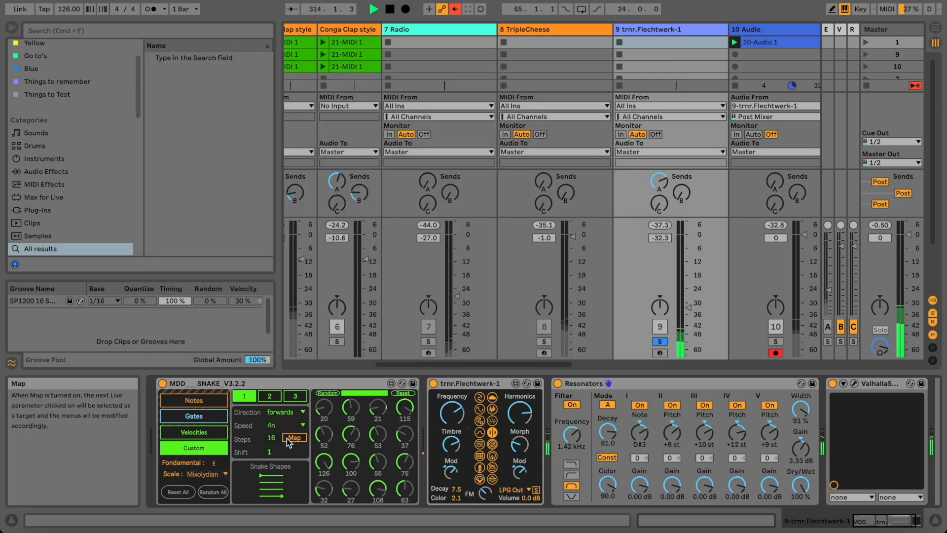
{"action": "left_click", "coordinate": [289, 442]}
{"action": "left_click", "coordinate": [451, 413]}
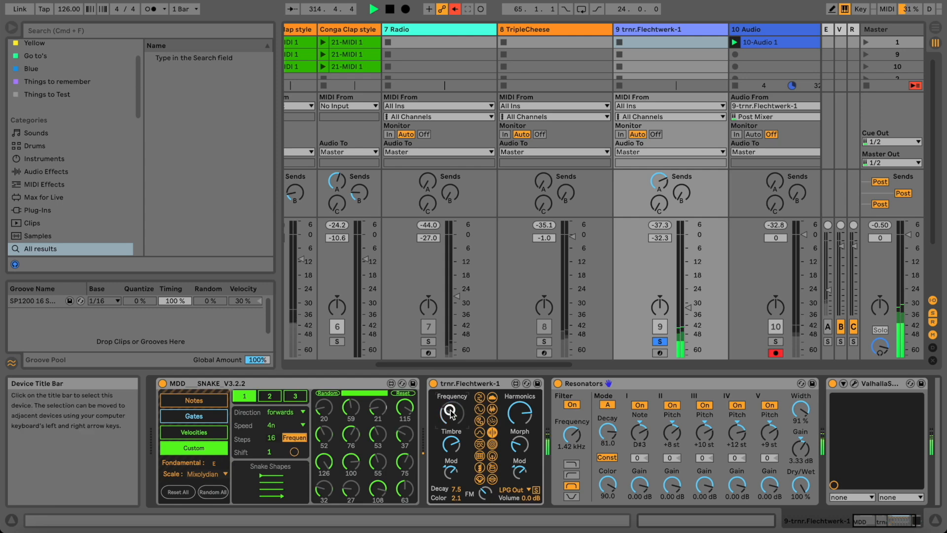
Randomize Snake's steps in vertical lines, set Supermassive Mix 73.3% and Feedback 88.2%, and trim track 9.
{"action": "left_click", "coordinate": [330, 392]}
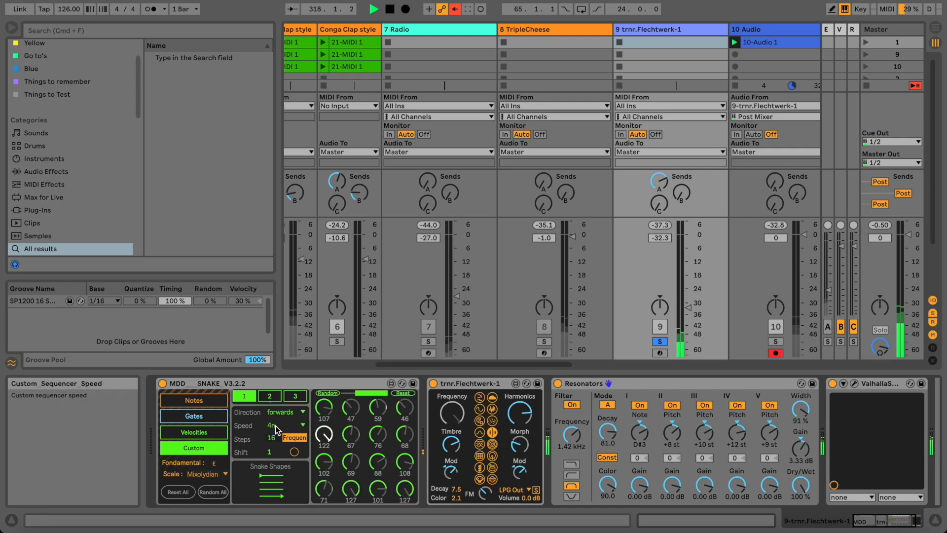
{"action": "left_click_drag", "start_coordinate": [271, 485], "coordinate": [271, 465]}
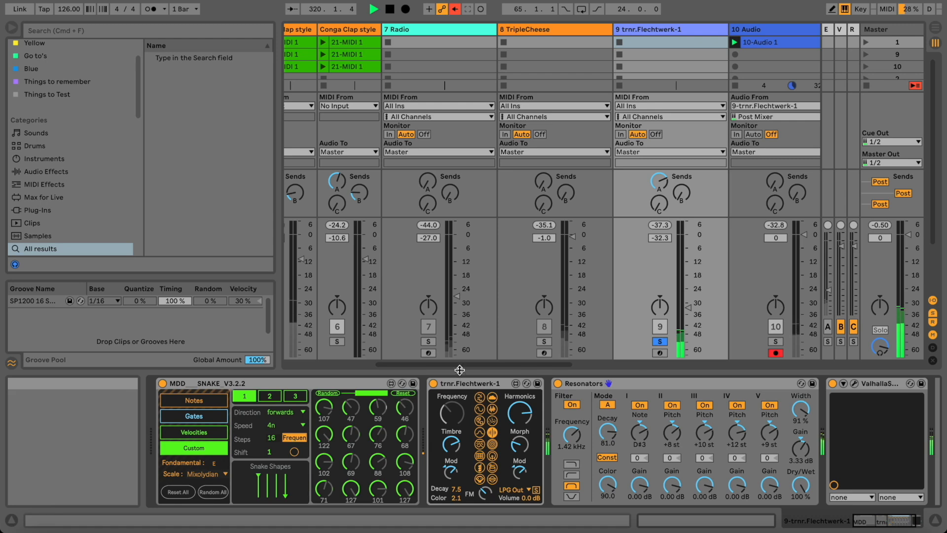
{"action": "left_click", "coordinate": [854, 383]}
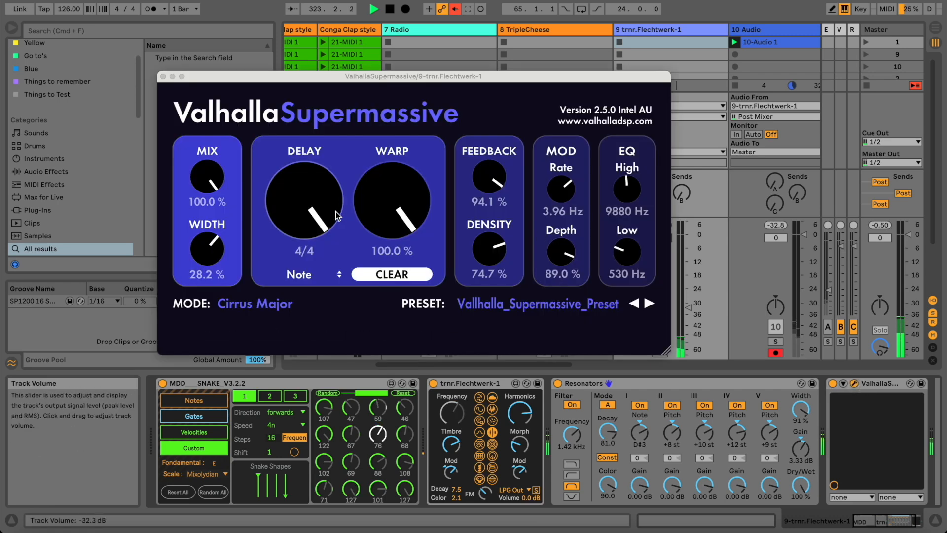
{"action": "left_click_drag", "start_coordinate": [207, 193], "coordinate": [213, 228]}
{"action": "left_click_drag", "start_coordinate": [491, 190], "coordinate": [493, 203]}
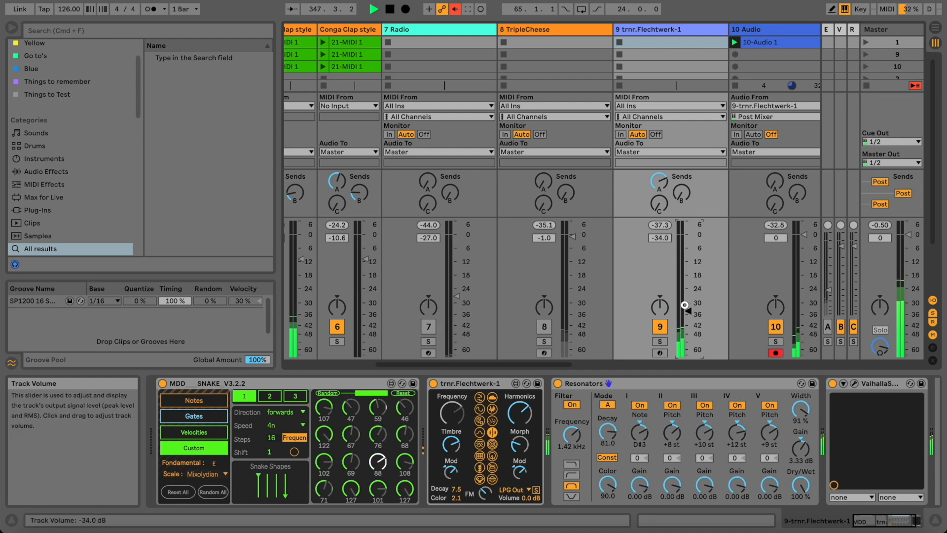
{"action": "left_click_drag", "start_coordinate": [684, 305], "coordinate": [685, 307]}
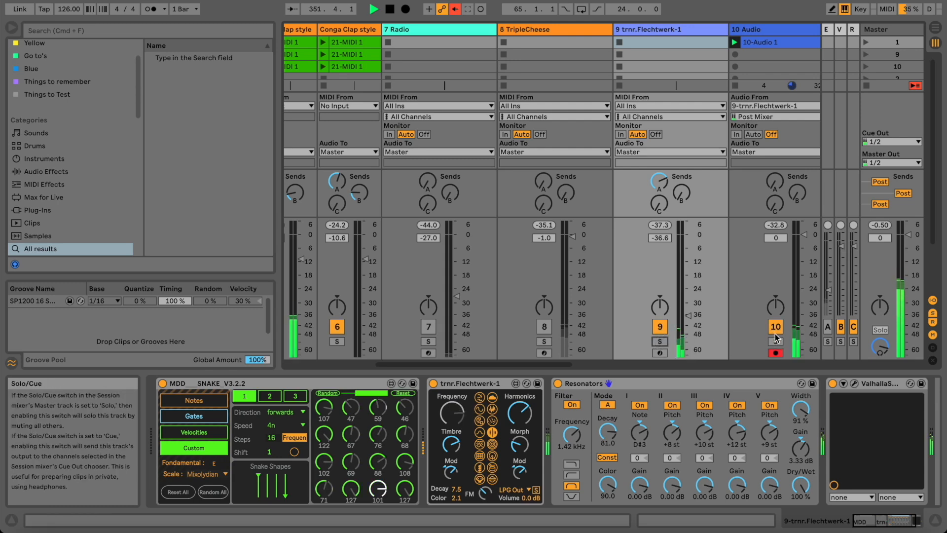
Stop clip 10-Audio 1, resume playback near bar 38, and nudge Flechtwerk up to -34.7 dB.
{"action": "left_click", "coordinate": [752, 44]}
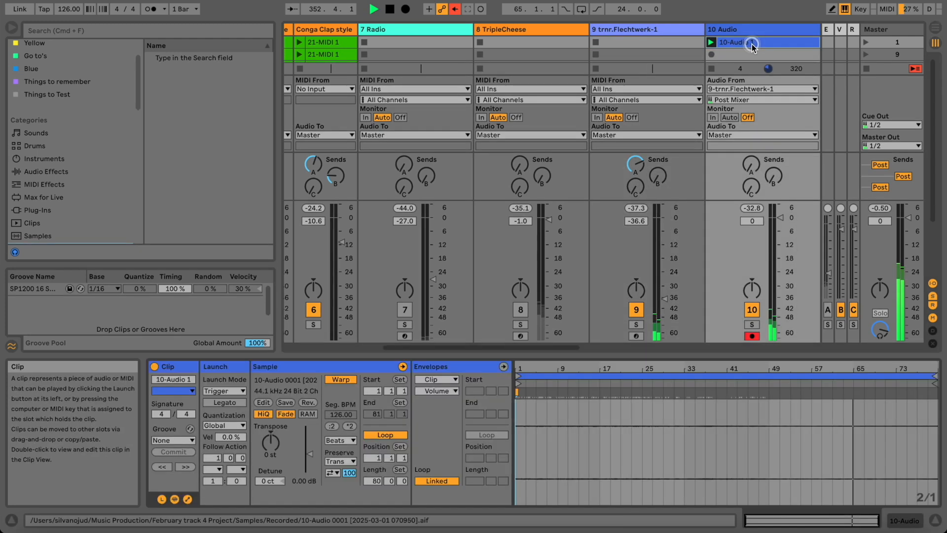
{"action": "left_click", "coordinate": [711, 68]}
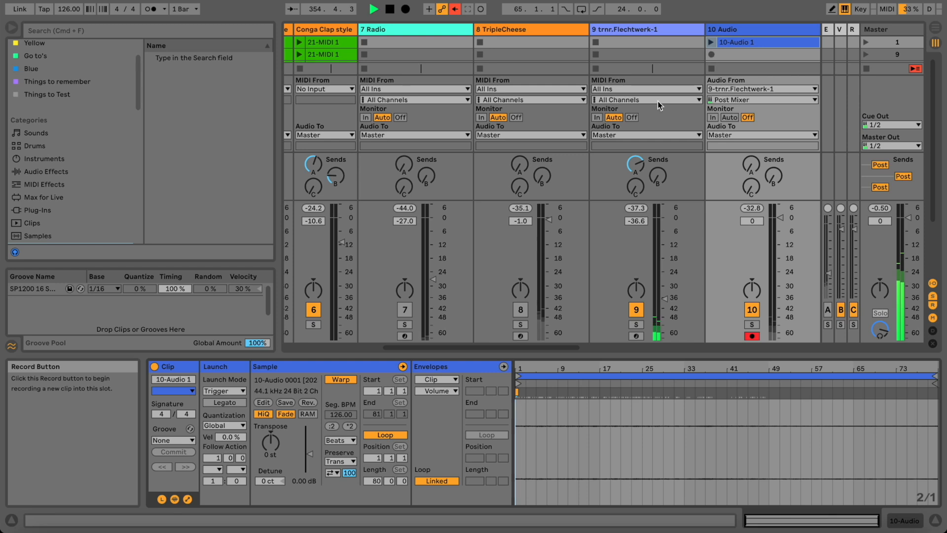
{"action": "key", "text": "Tab"}
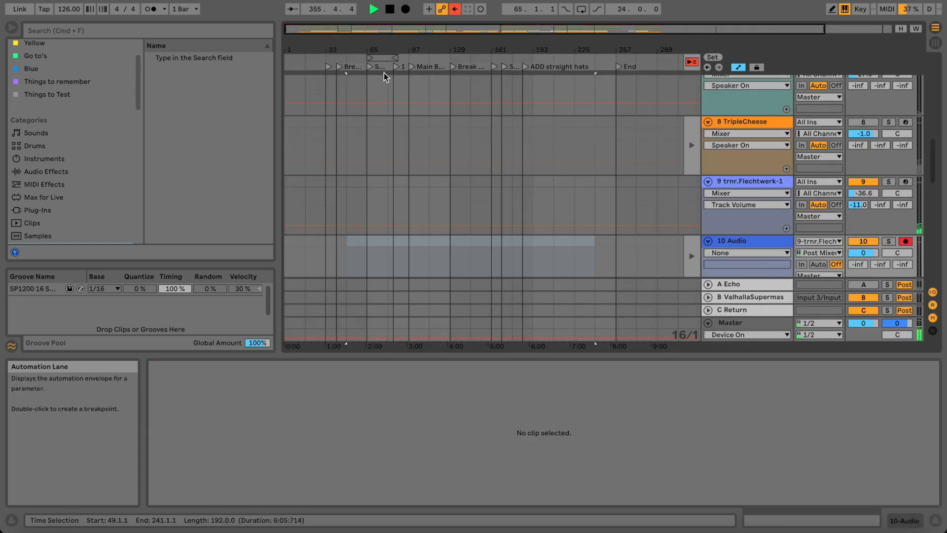
{"action": "left_click", "coordinate": [338, 53]}
{"action": "key", "text": "Tab"}
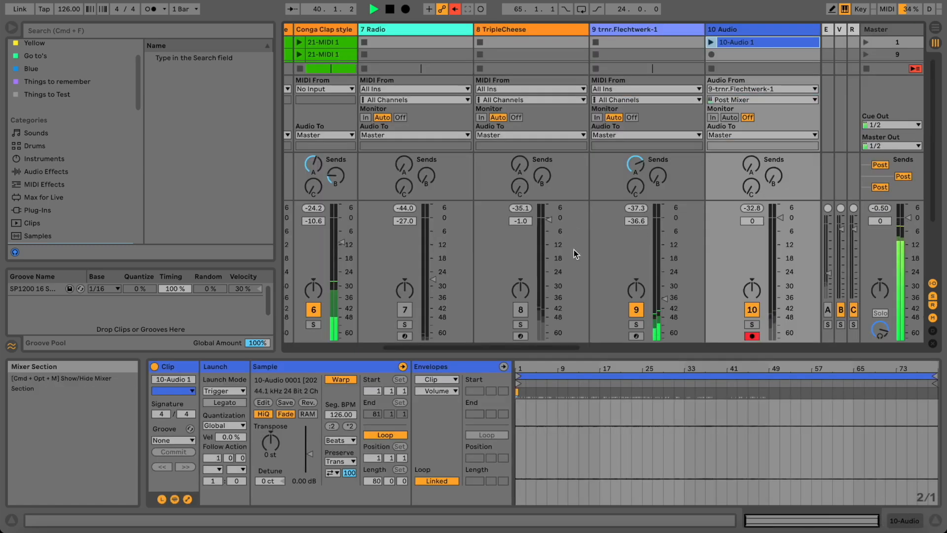
{"action": "left_click_drag", "start_coordinate": [664, 298], "coordinate": [661, 298]}
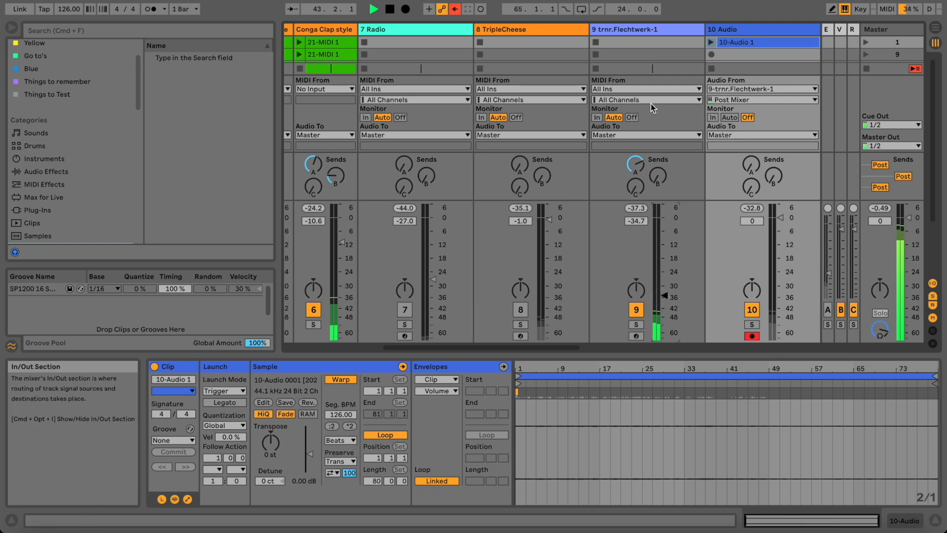
Show track 9's devices and randomise Snake's notes, checking its Gates and Notes patterns.
{"action": "left_click", "coordinate": [633, 29]}
{"action": "double_click", "coordinate": [633, 30]}
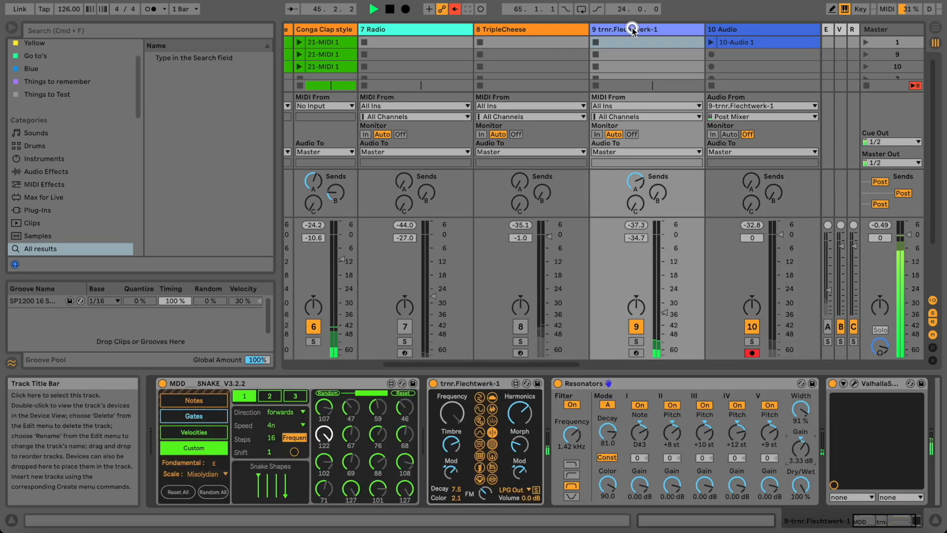
{"action": "left_click", "coordinate": [327, 392]}
{"action": "left_click", "coordinate": [206, 417]}
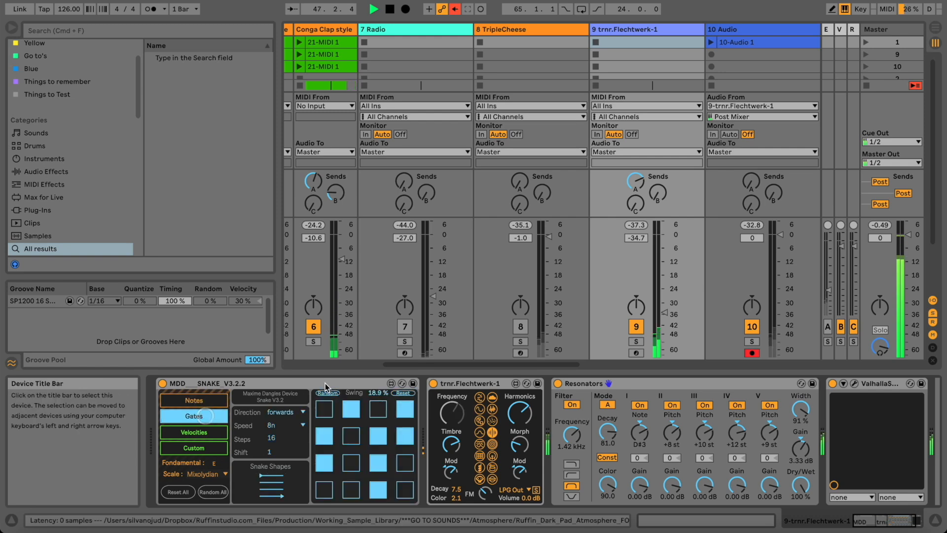
{"action": "left_click", "coordinate": [223, 407]}
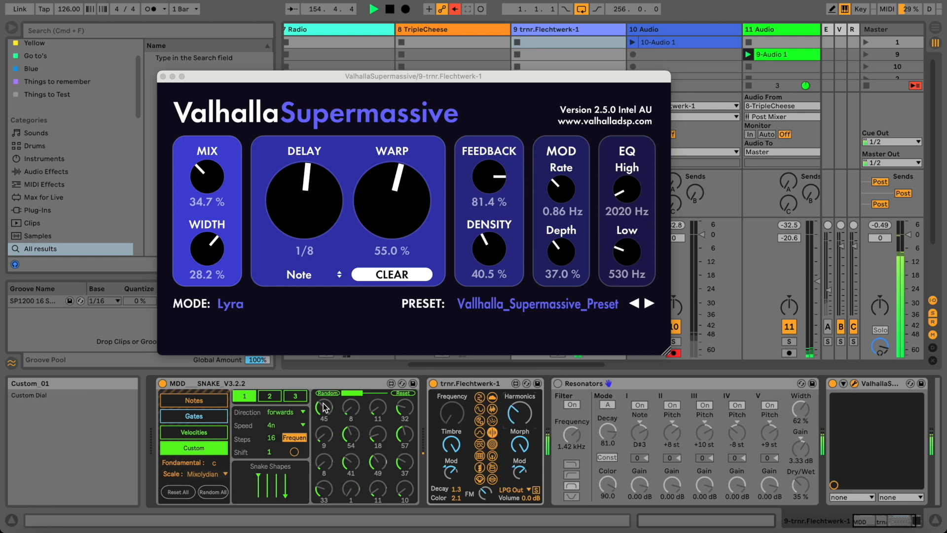
Map a randomised Snake custom lane to Flechtwerk Harmonics and enable Resonators with another filter type.
{"action": "left_click", "coordinate": [518, 417]}
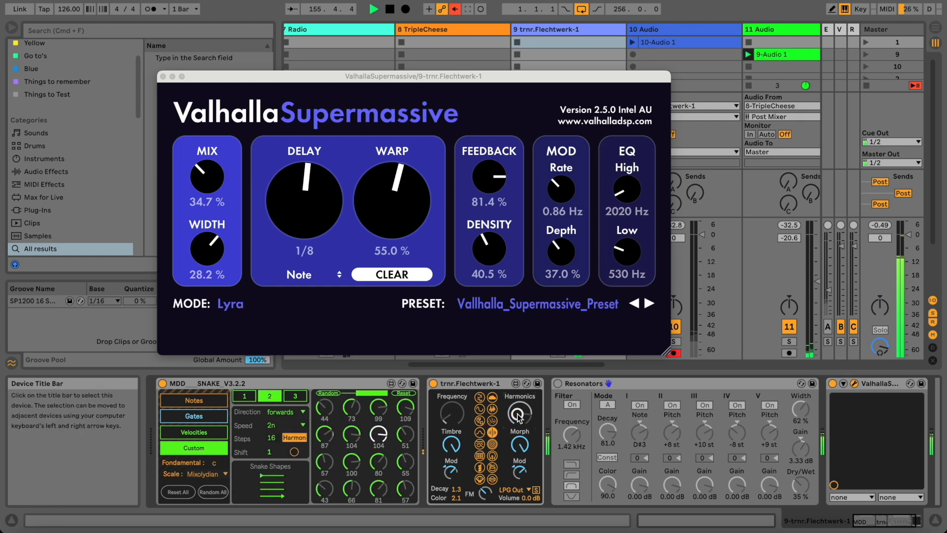
{"action": "left_click", "coordinate": [324, 393]}
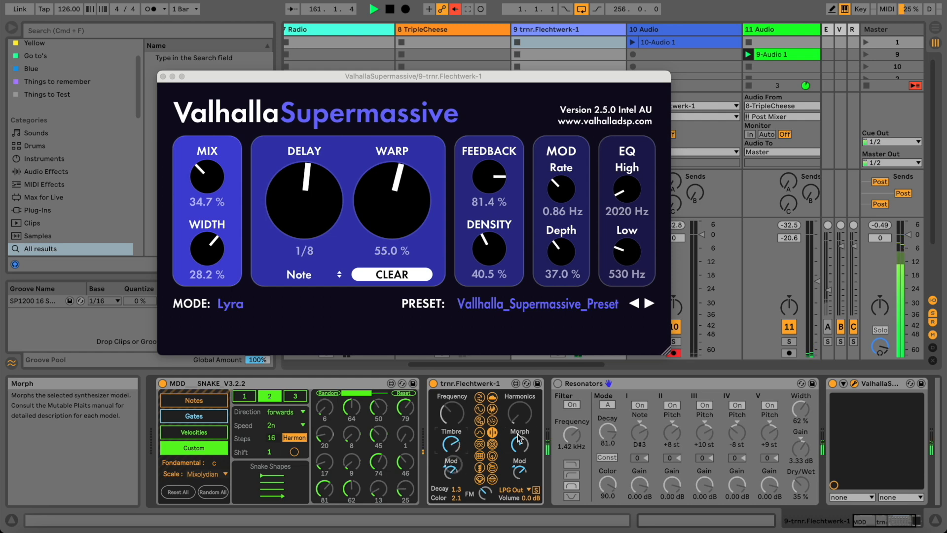
{"action": "left_click", "coordinate": [557, 384]}
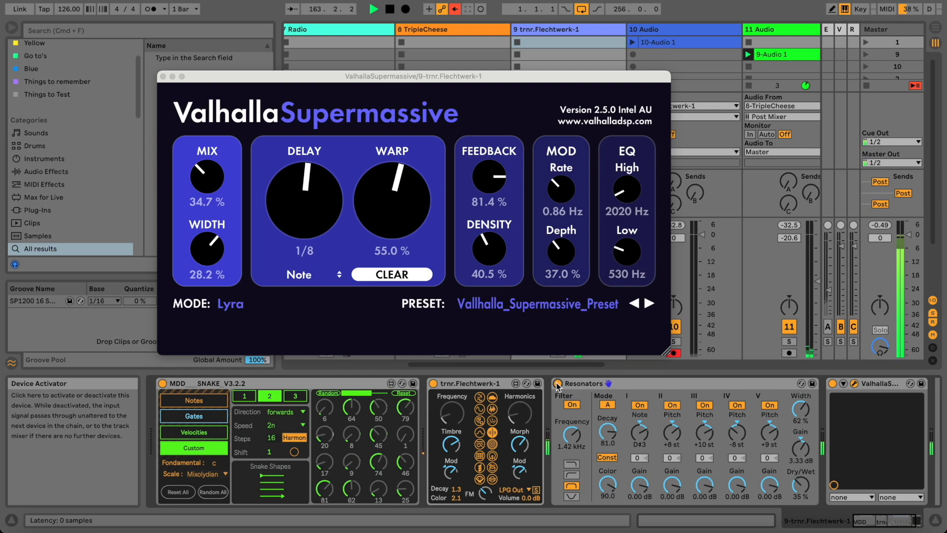
{"action": "left_click", "coordinate": [572, 468]}
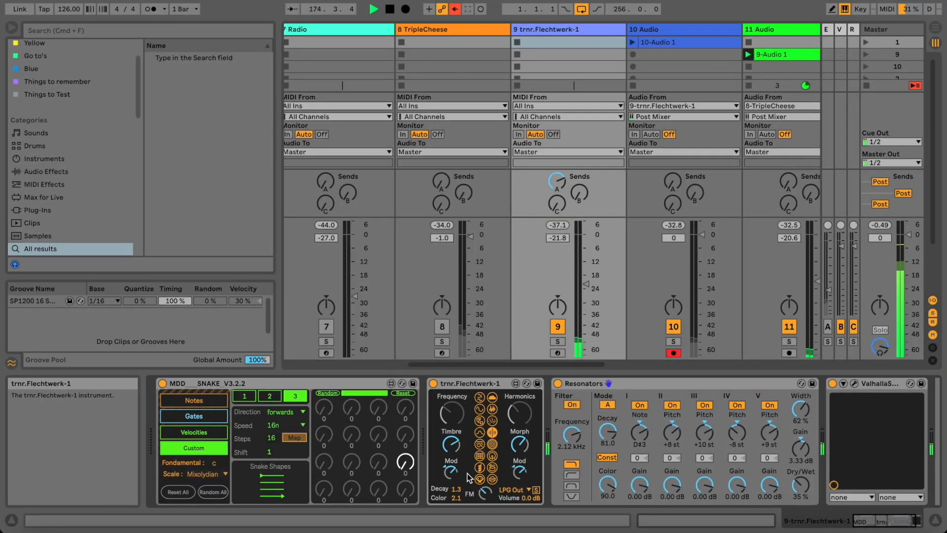
Randomise Snake's third custom lane and set its speed to 8n.
{"action": "left_click", "coordinate": [337, 393]}
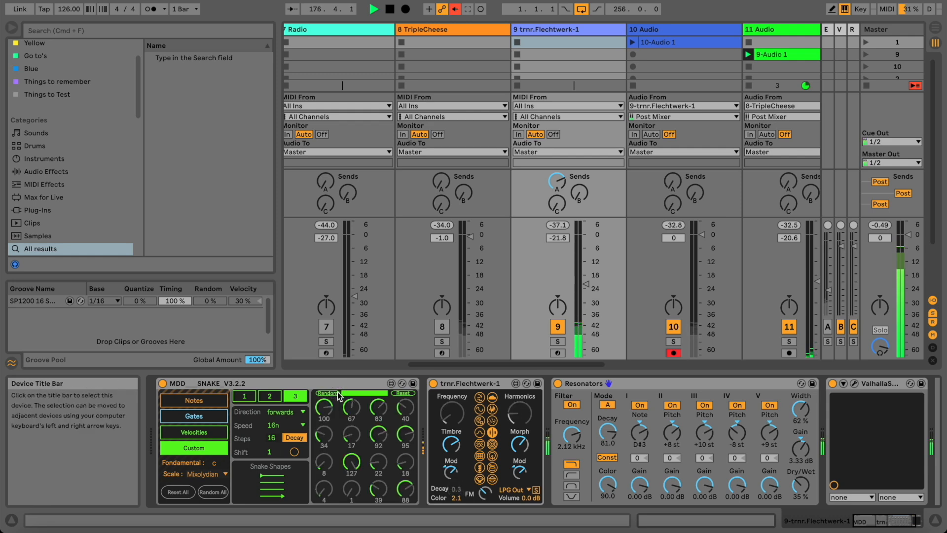
{"action": "left_click", "coordinate": [281, 425]}
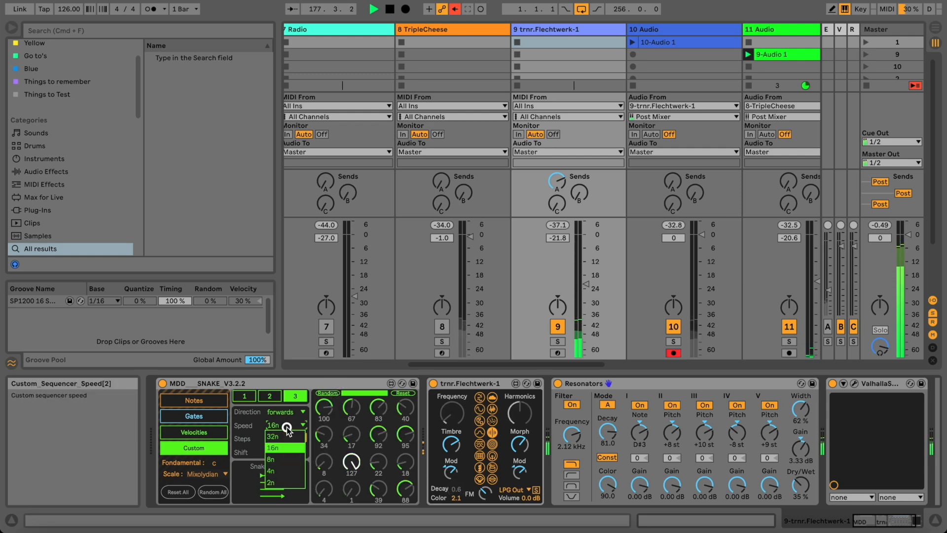
{"action": "left_click", "coordinate": [284, 462]}
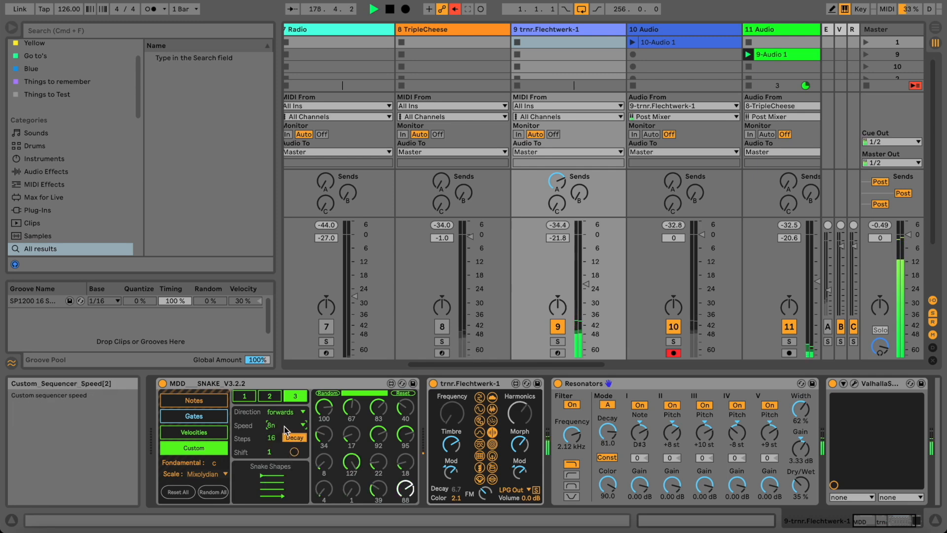
Lower track 9 slightly and raise the Supermassive mix to 47.6 %.
{"action": "left_click_drag", "start_coordinate": [583, 282], "coordinate": [583, 286]}
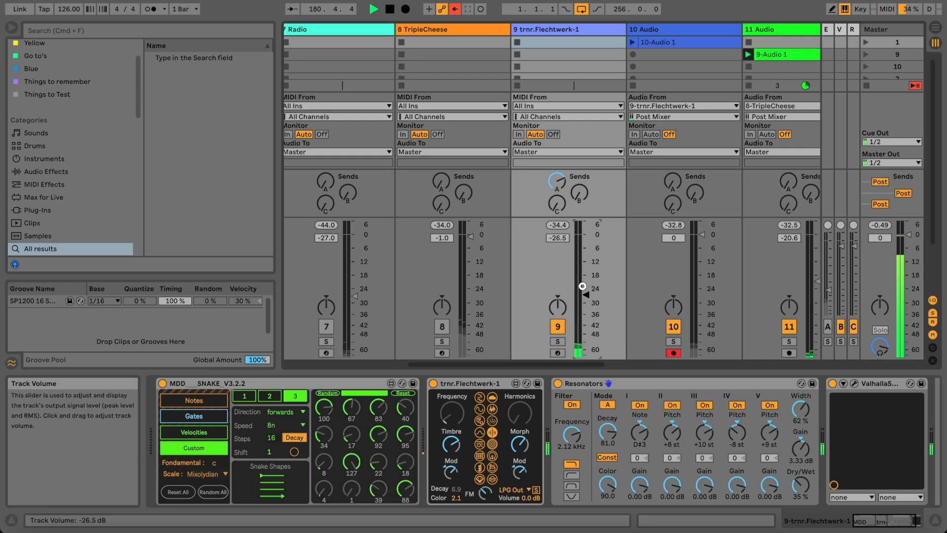
{"action": "left_click", "coordinate": [853, 383]}
{"action": "left_click_drag", "start_coordinate": [203, 183], "coordinate": [207, 176]}
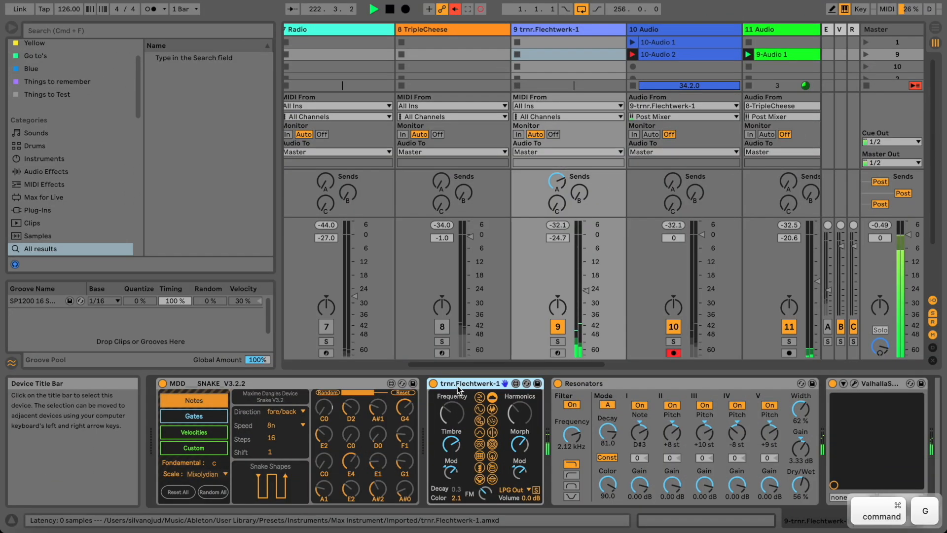
Group Flechtwerk into an Instrument Rack and duplicate its chain, selecting the copy.
{"action": "key", "text": "super+g"}
{"action": "left_click", "coordinate": [434, 409]}
{"action": "left_click", "coordinate": [462, 417]}
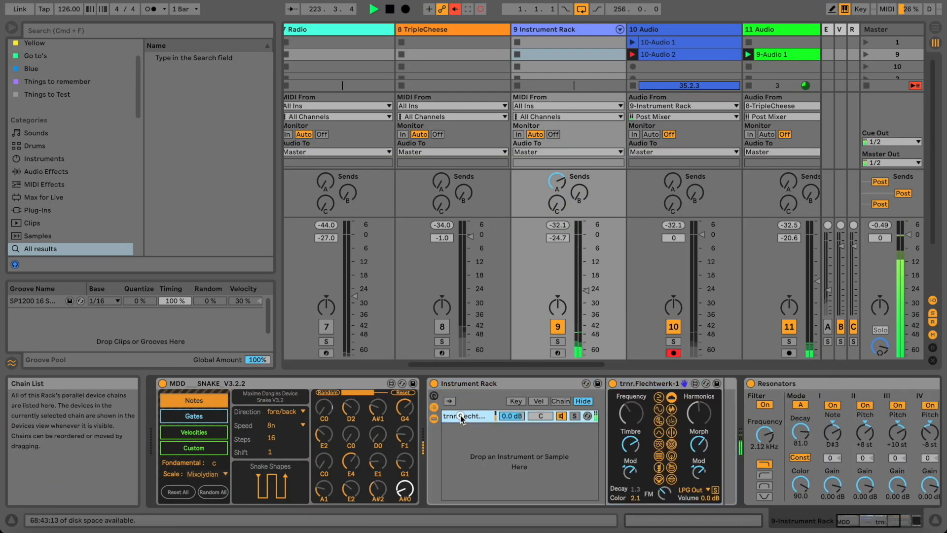
{"action": "key", "text": "super+d"}
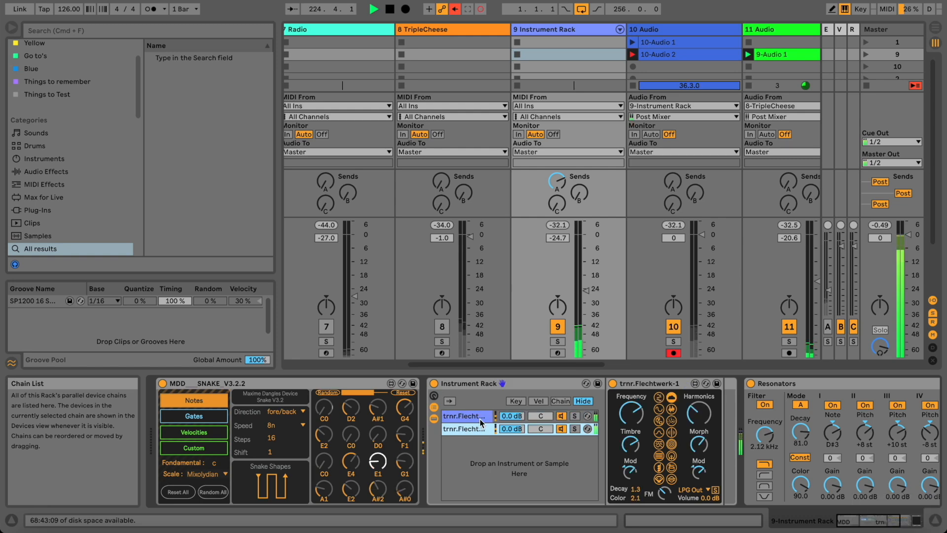
{"action": "left_click", "coordinate": [481, 428]}
Raise the copy's Frequency and Harmonics, set Decay to 5.9, and shorten its LPG decay.
{"action": "mouse_move", "coordinate": [634, 414]}
{"action": "left_mouse_down"}
{"action": "mouse_move", "coordinate": [635, 422]}
{"action": "mouse_move", "coordinate": [634, 409]}
{"action": "left_mouse_up"}
{"action": "mouse_move", "coordinate": [698, 415]}
{"action": "left_mouse_down"}
{"action": "mouse_move", "coordinate": [695, 393]}
{"action": "mouse_move", "coordinate": [697, 408]}
{"action": "left_mouse_up"}
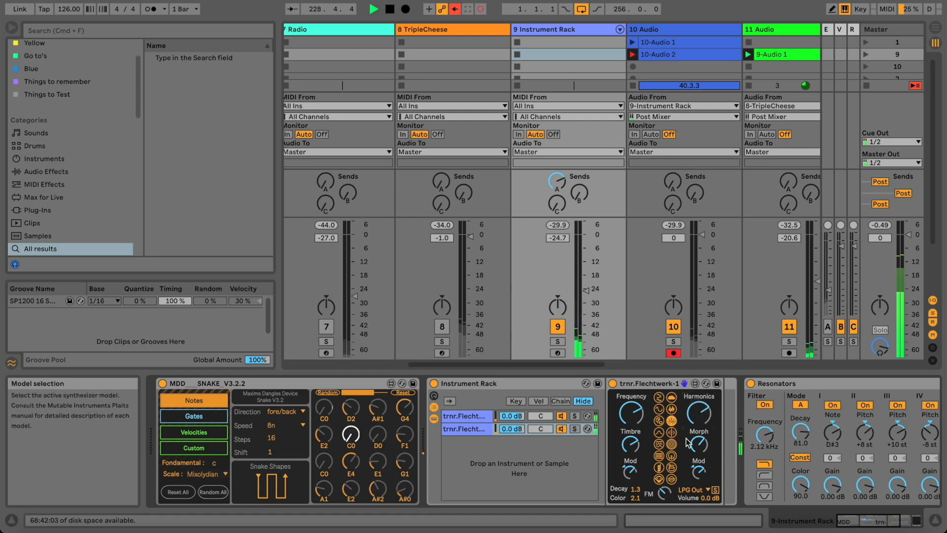
{"action": "left_click_drag", "start_coordinate": [634, 488], "coordinate": [634, 470]}
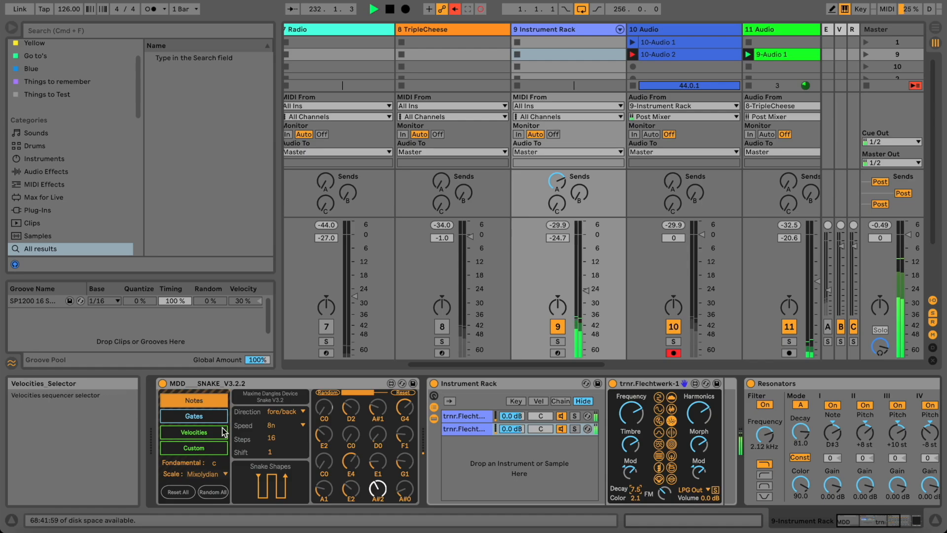
{"action": "left_click", "coordinate": [218, 449]}
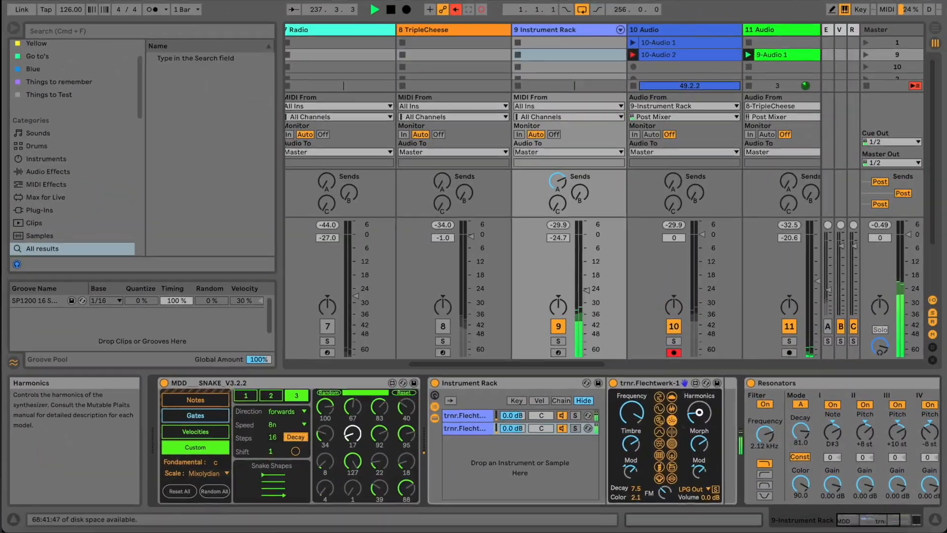
{"action": "left_click_drag", "start_coordinate": [850, 524], "coordinate": [880, 524]}
{"action": "left_click", "coordinate": [739, 483]}
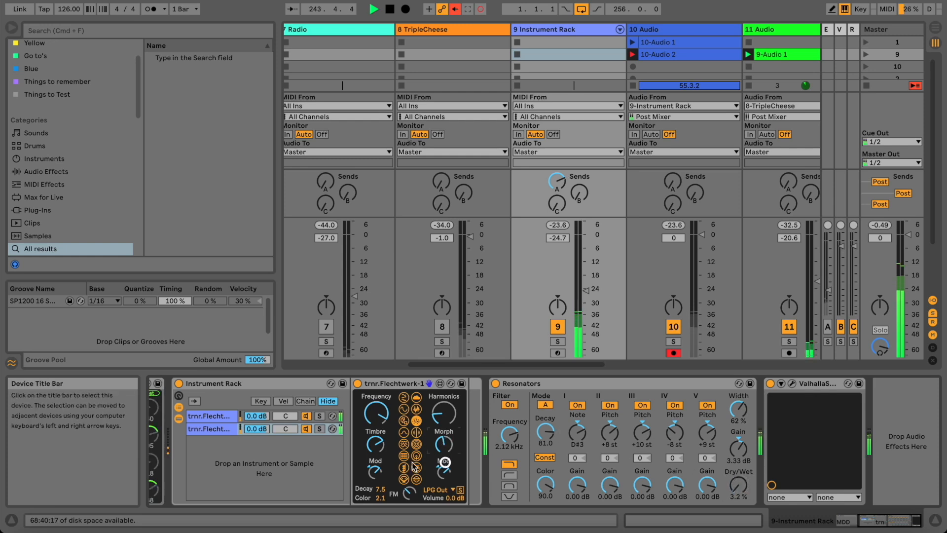
{"action": "left_click_drag", "start_coordinate": [379, 489], "coordinate": [379, 493]}
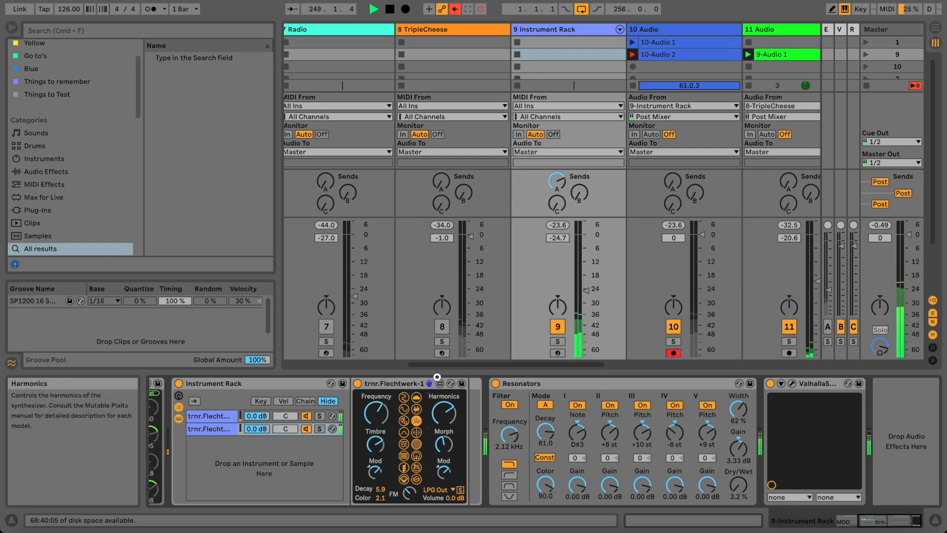
Search the browser for 'lfo' presets and raise track 12's volume.
{"action": "left_click", "coordinate": [238, 28]}
{"action": "type", "text": "lfo"}
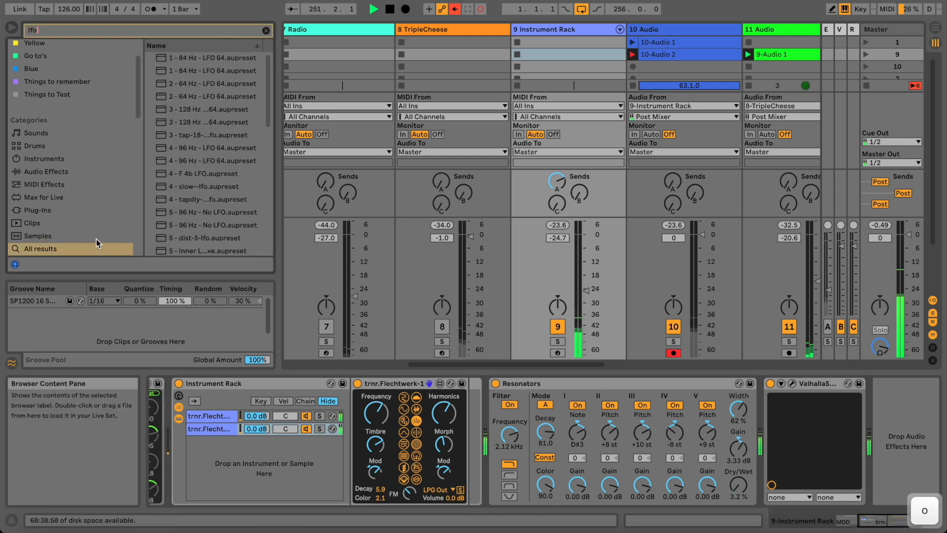
{"action": "scroll", "coordinate": [73, 226], "scroll_direction": "down", "scroll_amount": 3}
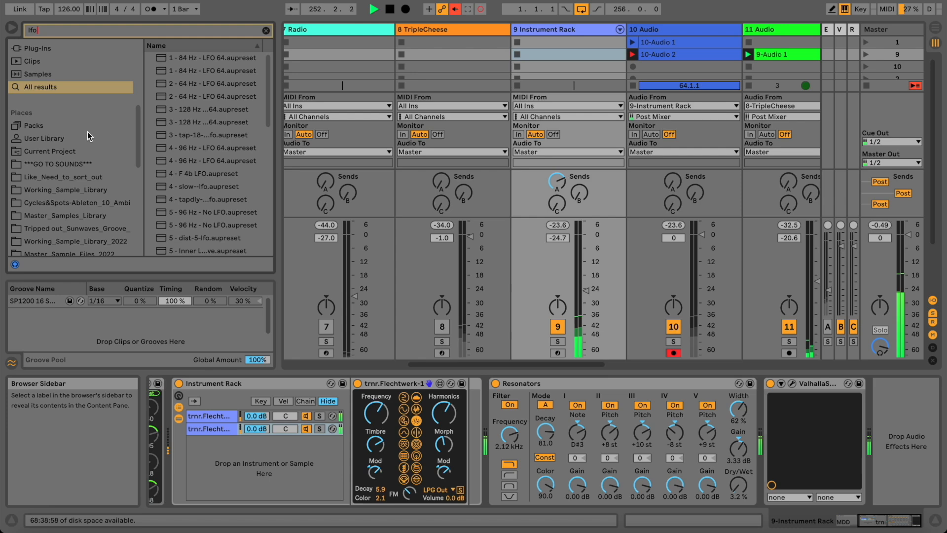
{"action": "scroll", "coordinate": [82, 173], "scroll_direction": "down", "scroll_amount": 5}
{"action": "scroll", "coordinate": [79, 182], "scroll_direction": "down", "scroll_amount": 2}
{"action": "scroll", "coordinate": [66, 222], "scroll_direction": "up", "scroll_amount": 10}
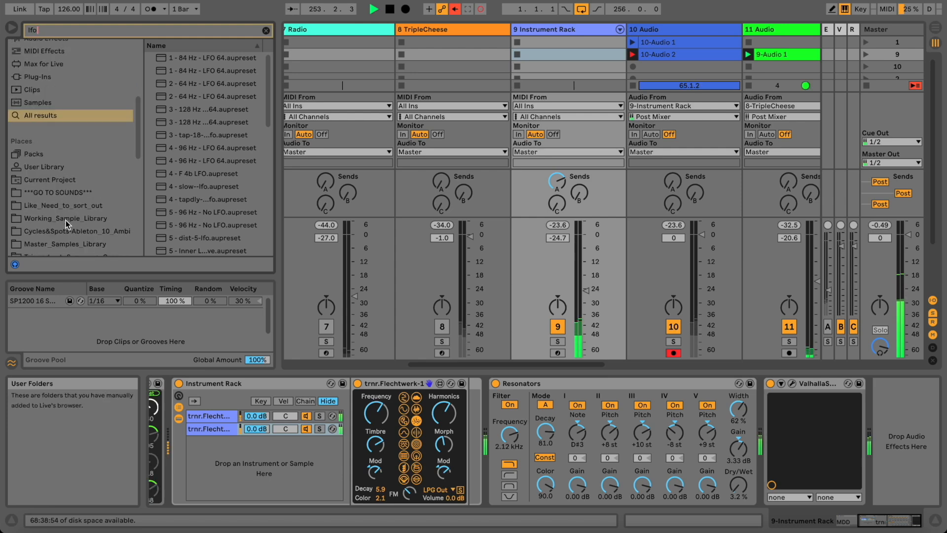
{"action": "left_click_drag", "start_coordinate": [448, 364], "coordinate": [550, 364]}
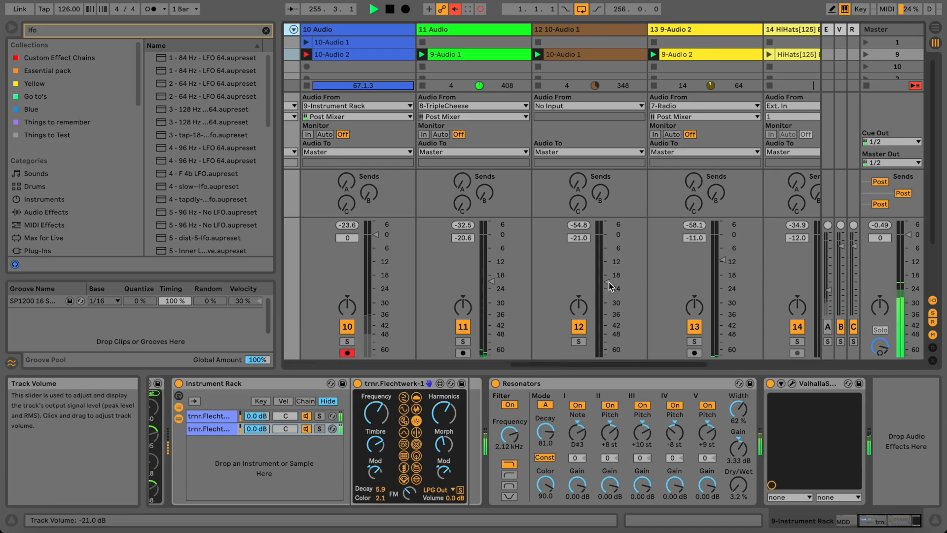
{"action": "left_click_drag", "start_coordinate": [604, 279], "coordinate": [604, 275]}
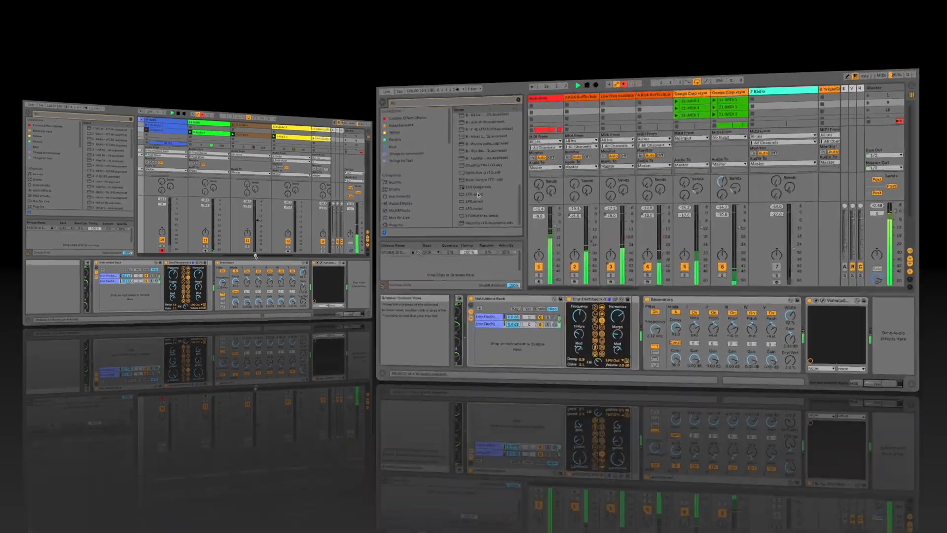
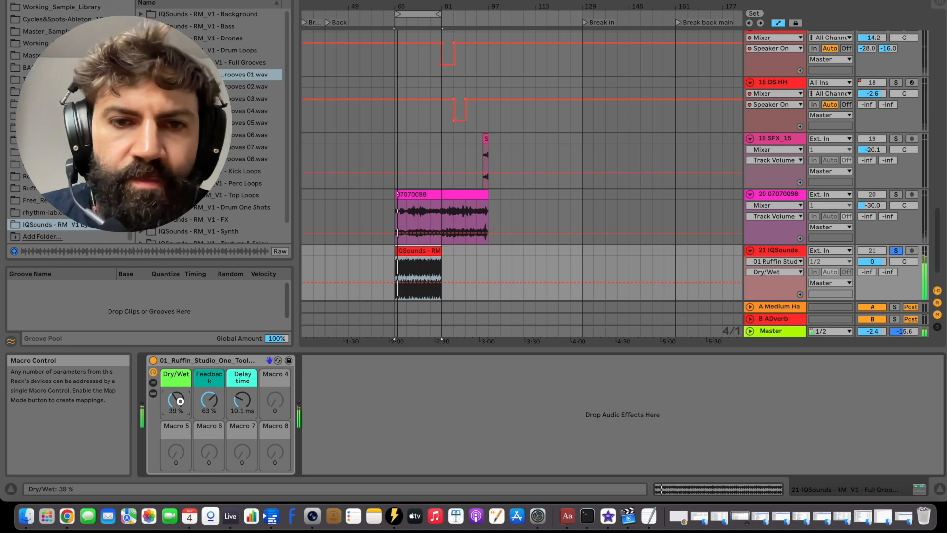
Rebalance the Dry/Wet macros on tracks 21 and 14 during playback, stopping playback midway.
{"action": "scroll", "coordinate": [180, 401], "scroll_direction": "down", "scroll_amount": 5}
{"action": "scroll", "coordinate": [180, 401], "scroll_direction": "down", "scroll_amount": 3}
{"action": "scroll", "coordinate": [180, 400], "scroll_direction": "up", "scroll_amount": 10}
{"action": "scroll", "coordinate": [180, 401], "scroll_direction": "up", "scroll_amount": 10}
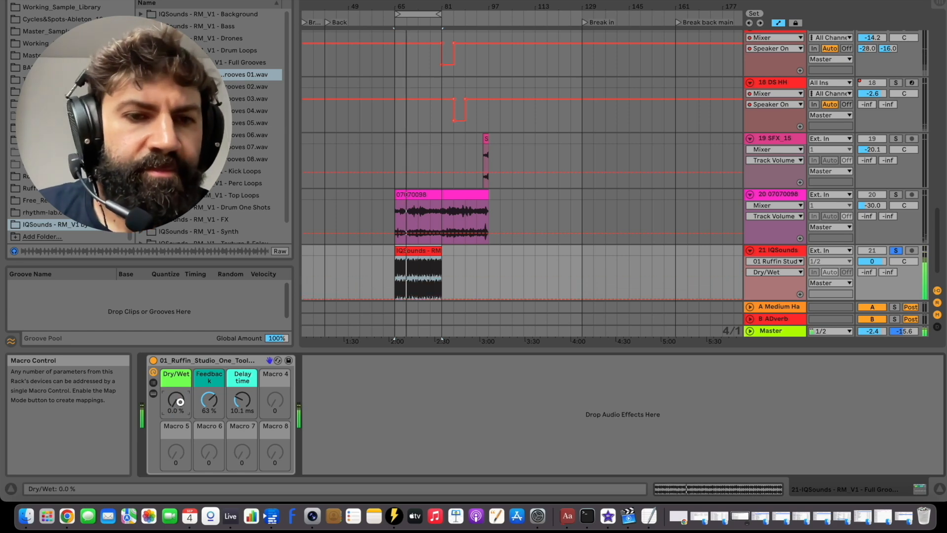
{"action": "scroll", "coordinate": [180, 401], "scroll_direction": "up", "scroll_amount": 15}
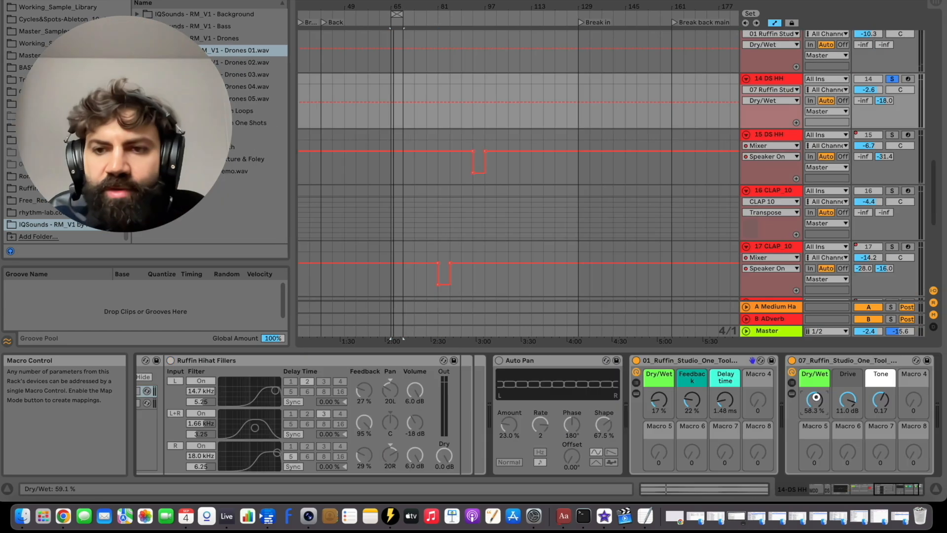
{"action": "key", "text": "space"}
{"action": "scroll", "coordinate": [816, 397], "scroll_direction": "up", "scroll_amount": 10}
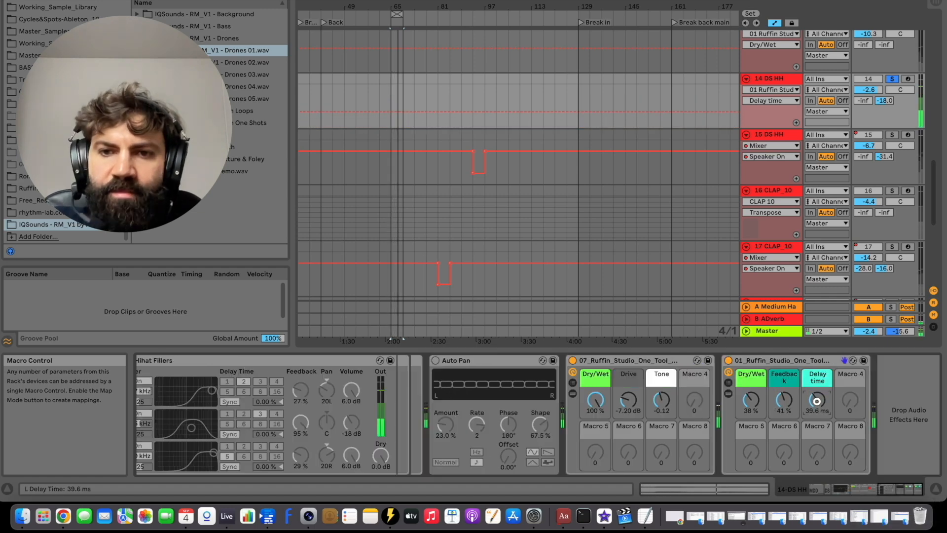
{"action": "scroll", "coordinate": [817, 404], "scroll_direction": "up", "scroll_amount": 5}
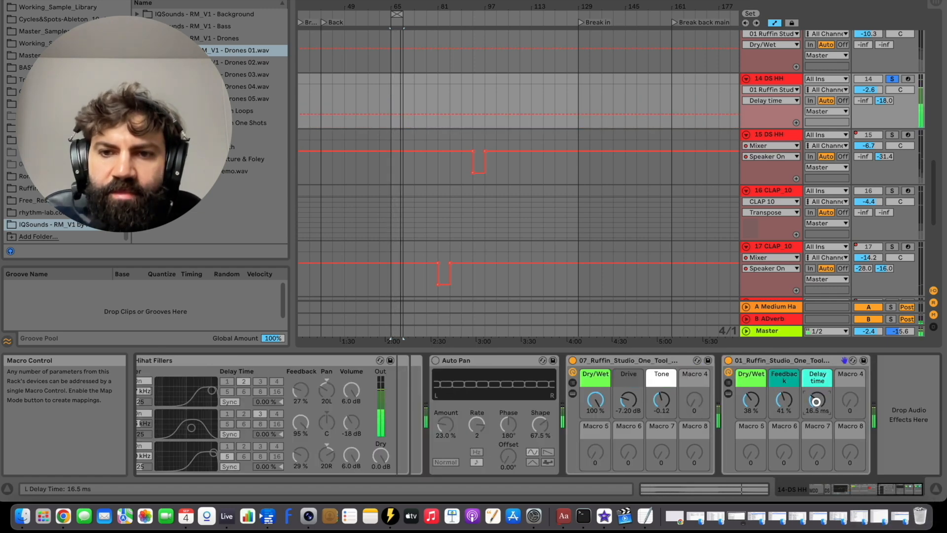
{"action": "scroll", "coordinate": [751, 400], "scroll_direction": "down", "scroll_amount": 2}
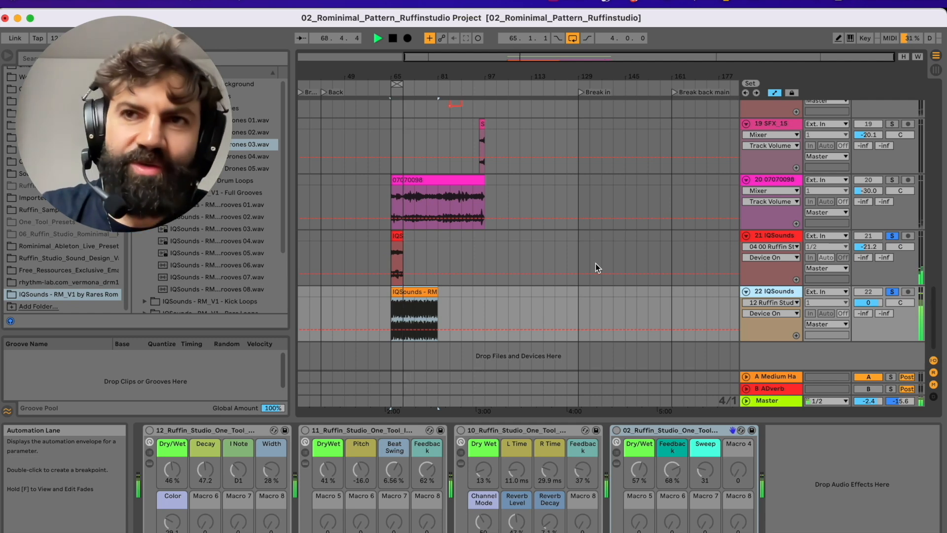
Show track 22's effect racks and set the 02 rack's Dry/Wet to 63%.
{"action": "left_click", "coordinate": [595, 264]}
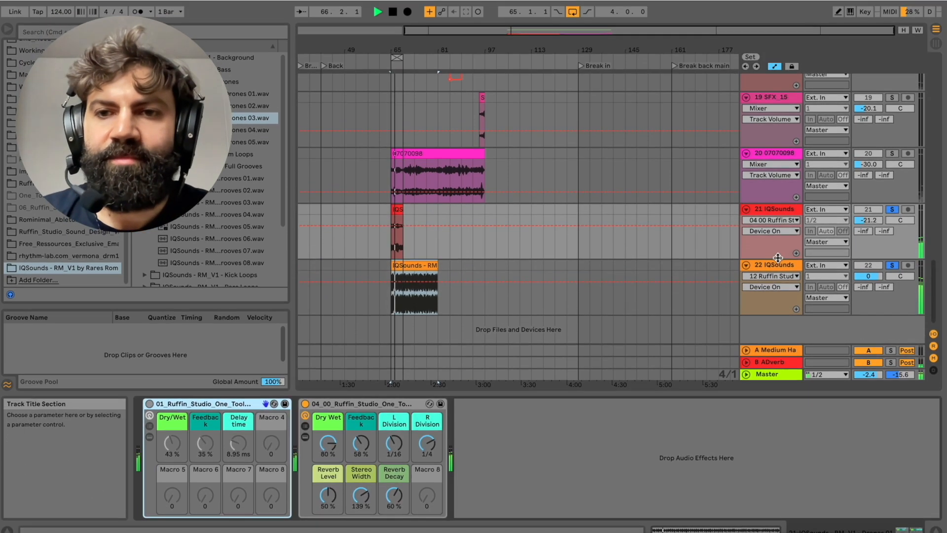
{"action": "left_click", "coordinate": [776, 264]}
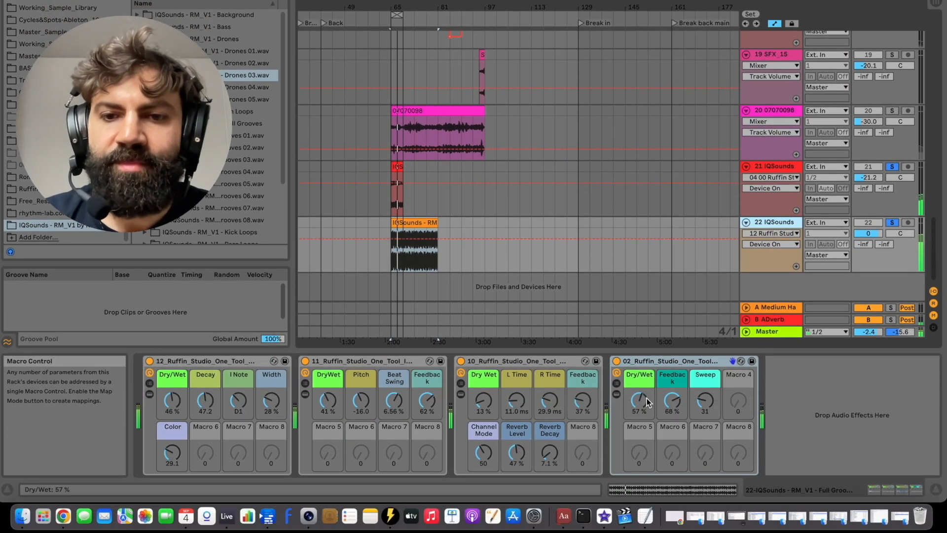
{"action": "left_click_drag", "start_coordinate": [646, 401], "coordinate": [646, 395]}
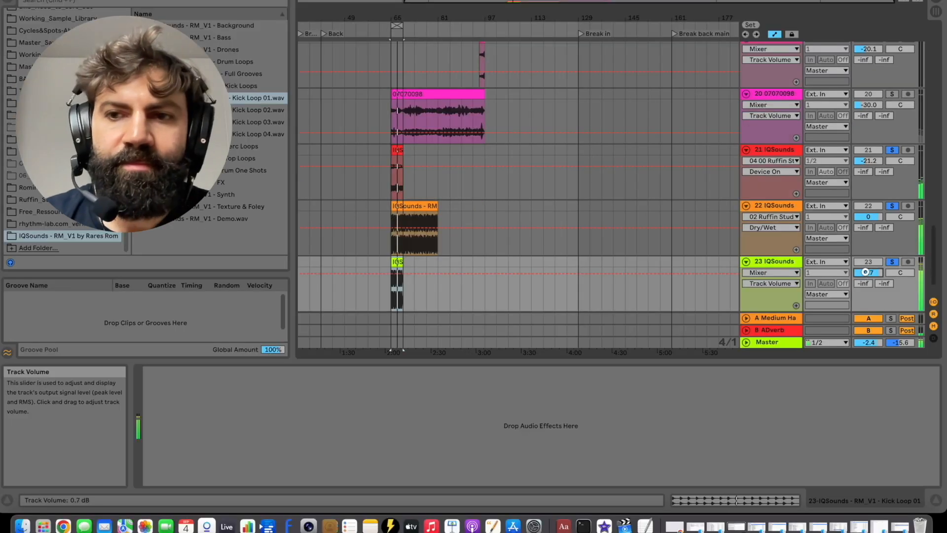
Add a kick loop and Perc Loop 04 on new tracks 23 and 24, soloing track 24.
{"action": "left_click_drag", "start_coordinate": [865, 271], "coordinate": [866, 274]}
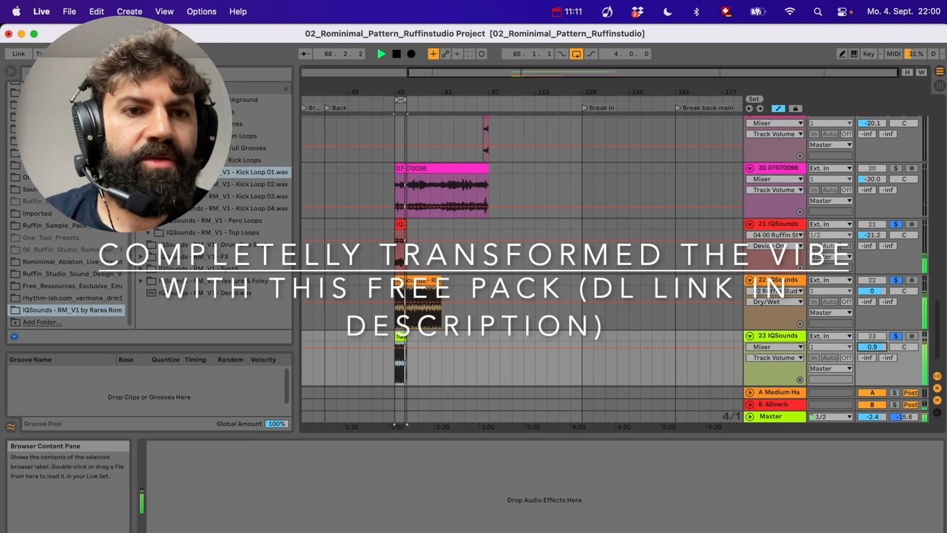
{"action": "left_click", "coordinate": [201, 222]}
{"action": "left_click_drag", "start_coordinate": [201, 222], "coordinate": [398, 269]}
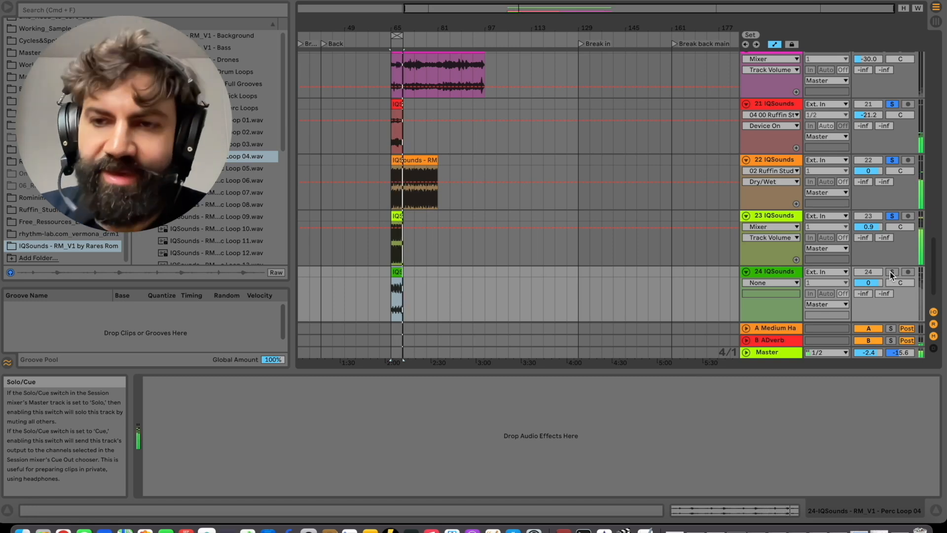
{"action": "left_click", "coordinate": [891, 272]}
Load the saved Ruffin rack presets onto track 24 and reset its volume to 0 dB.
{"action": "left_click", "coordinate": [790, 276]}
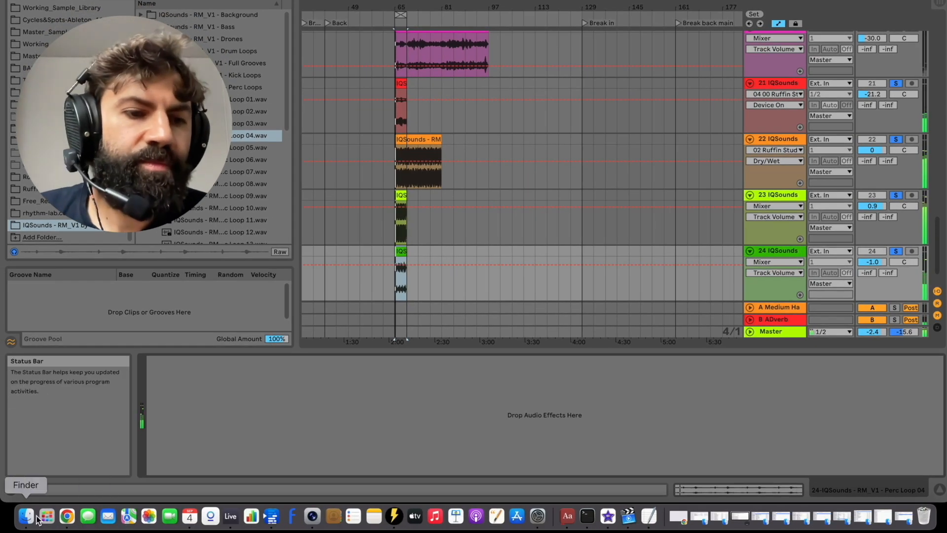
{"action": "left_click", "coordinate": [21, 515]}
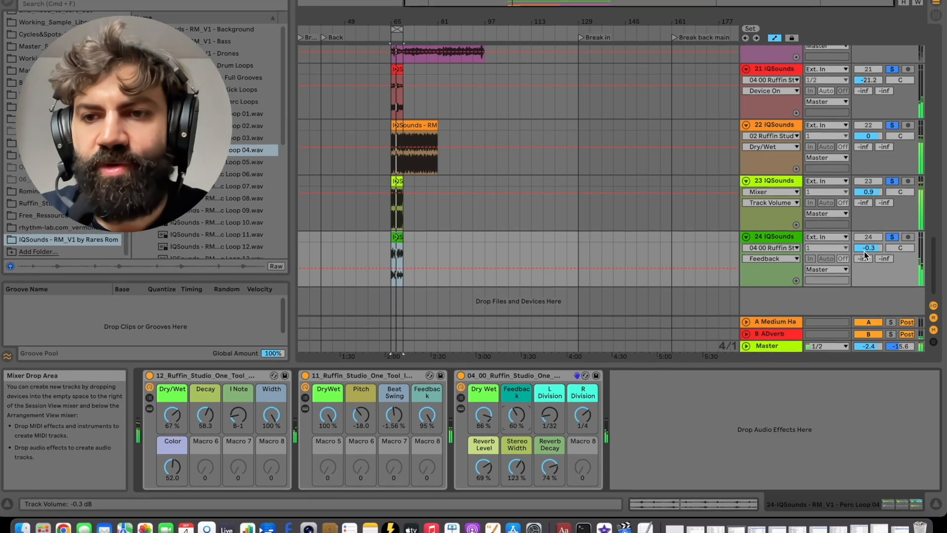
{"action": "double_click", "coordinate": [867, 234]}
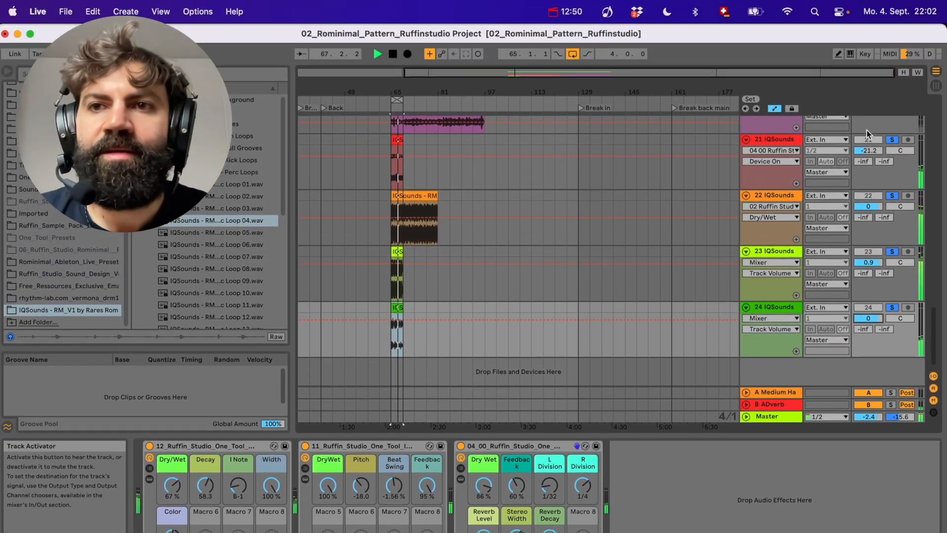
Map the third rack's Device Activator to the M key and toggle it on during playback.
{"action": "left_click", "coordinate": [866, 54]}
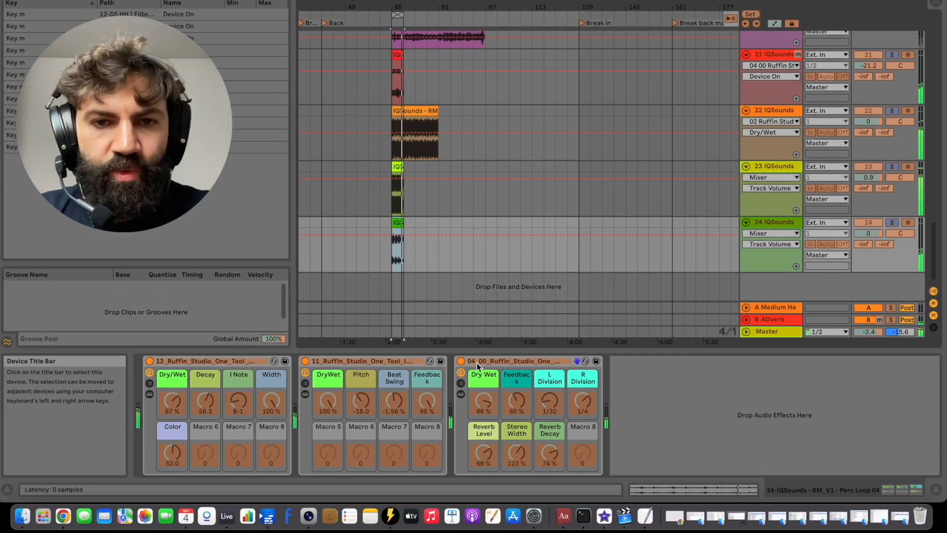
{"action": "left_click", "coordinate": [460, 361]}
{"action": "key", "text": "m"}
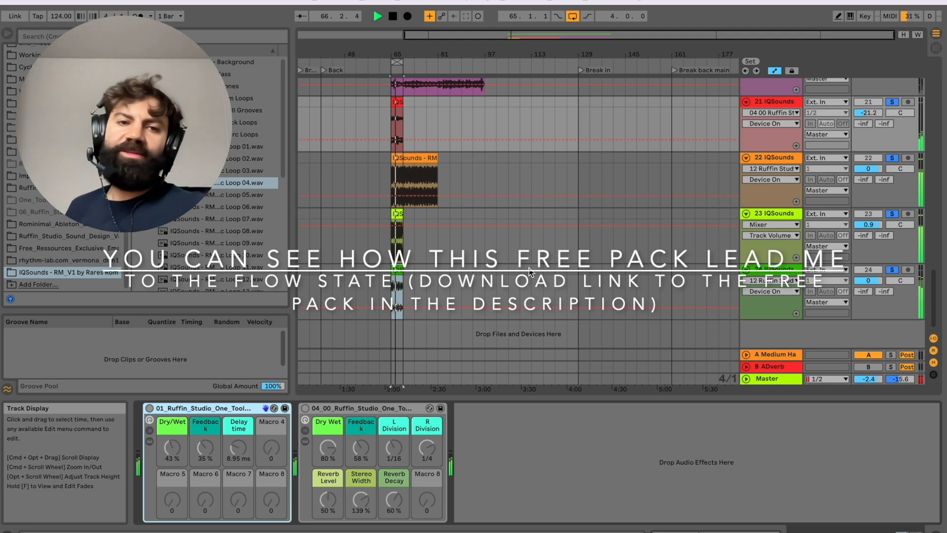
{"action": "key", "text": "m"}
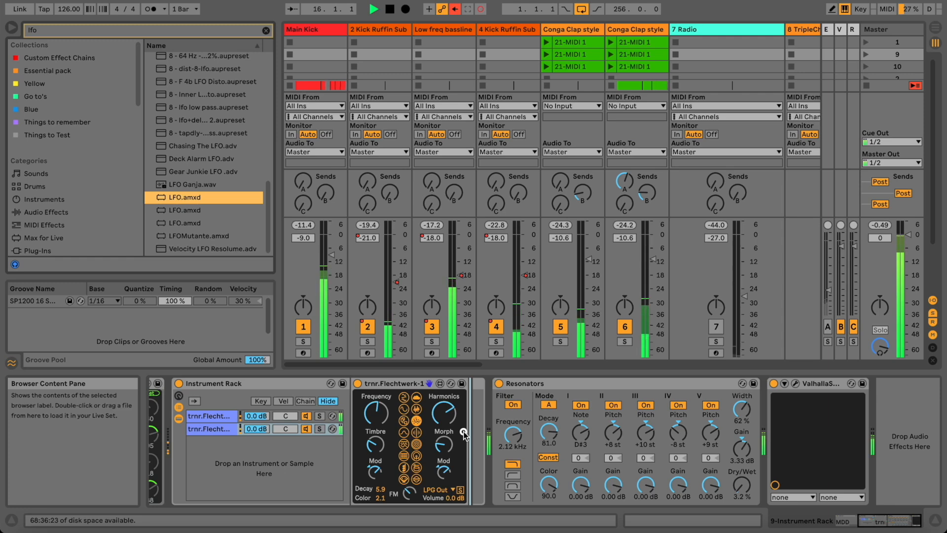
Add an LFO after Flechtwerk mapped to Harmonics with a 34% minimum and tempo sync.
{"action": "left_click_drag", "start_coordinate": [301, 446], "coordinate": [252, 430]}
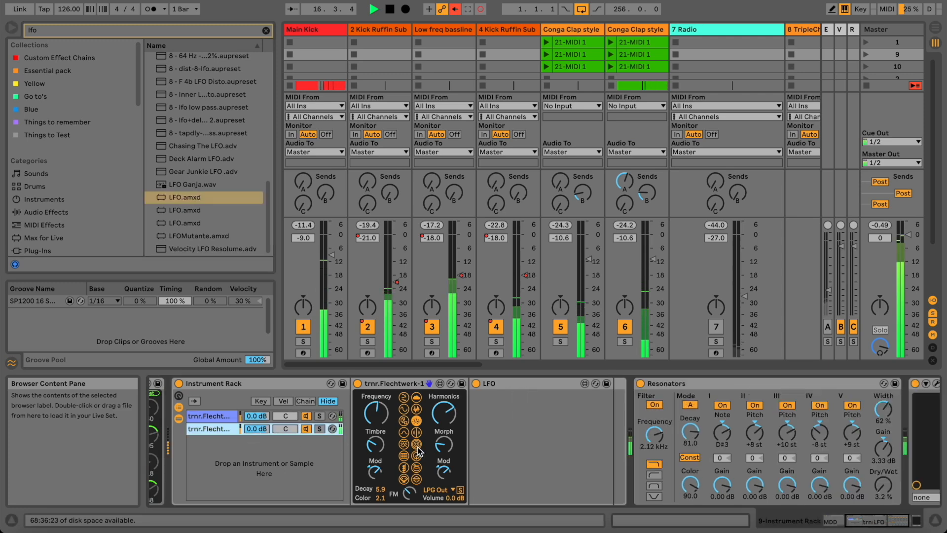
{"action": "left_click", "coordinate": [499, 399]}
{"action": "left_click", "coordinate": [443, 412]}
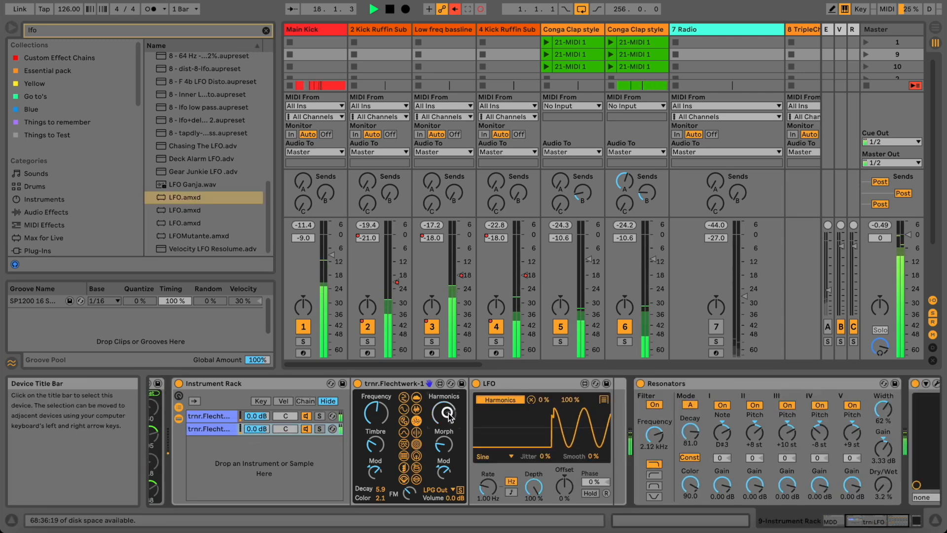
{"action": "left_click_drag", "start_coordinate": [544, 400], "coordinate": [545, 368]}
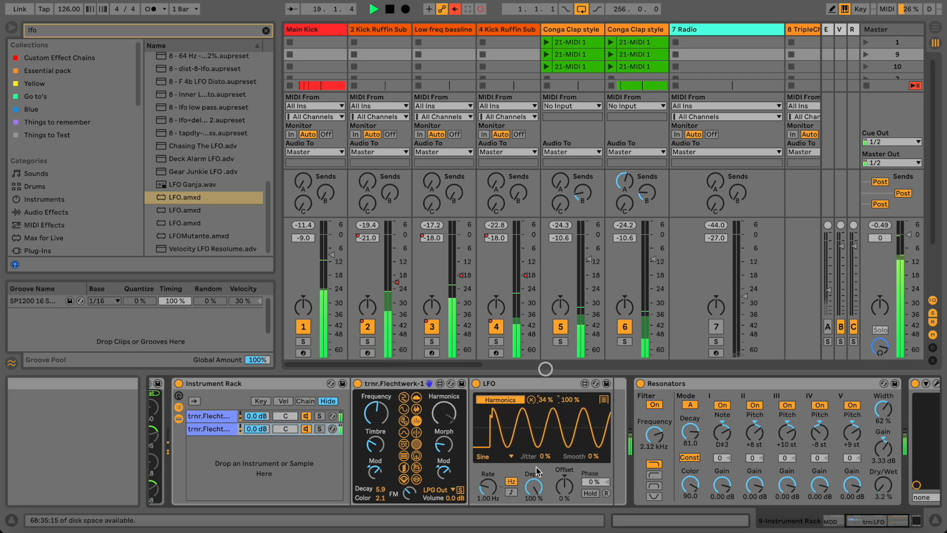
{"action": "left_click", "coordinate": [508, 493]}
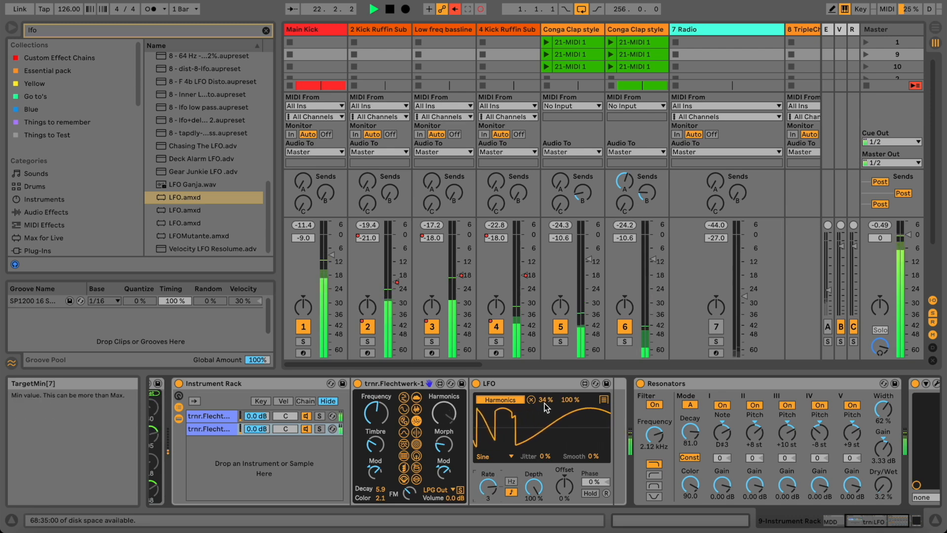
Choose the LFO waveform, reduce its depth, and lower the Dry/Wet modulation minimum.
{"action": "left_click", "coordinate": [493, 456]}
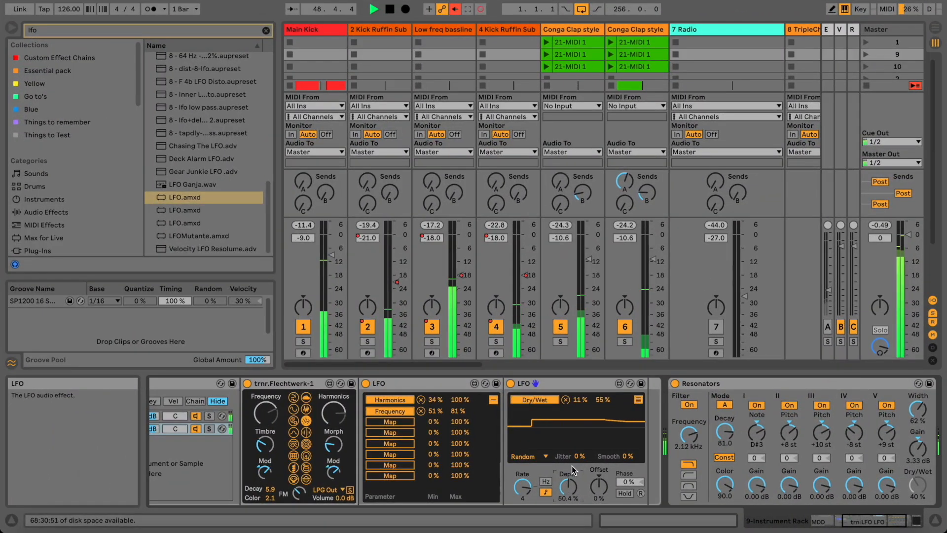
{"action": "left_click_drag", "start_coordinate": [568, 487], "coordinate": [573, 496]}
{"action": "left_click_drag", "start_coordinate": [577, 399], "coordinate": [602, 397]}
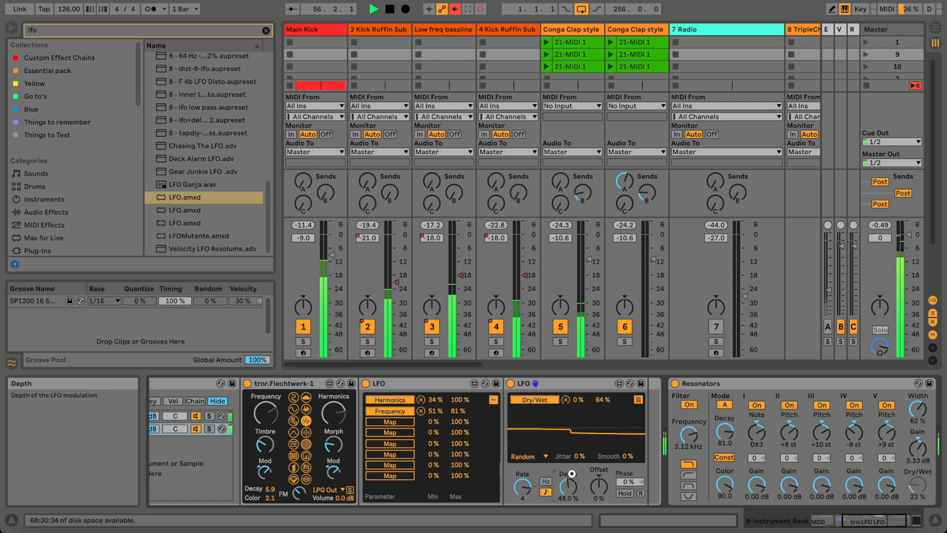
{"action": "left_click", "coordinate": [839, 521]}
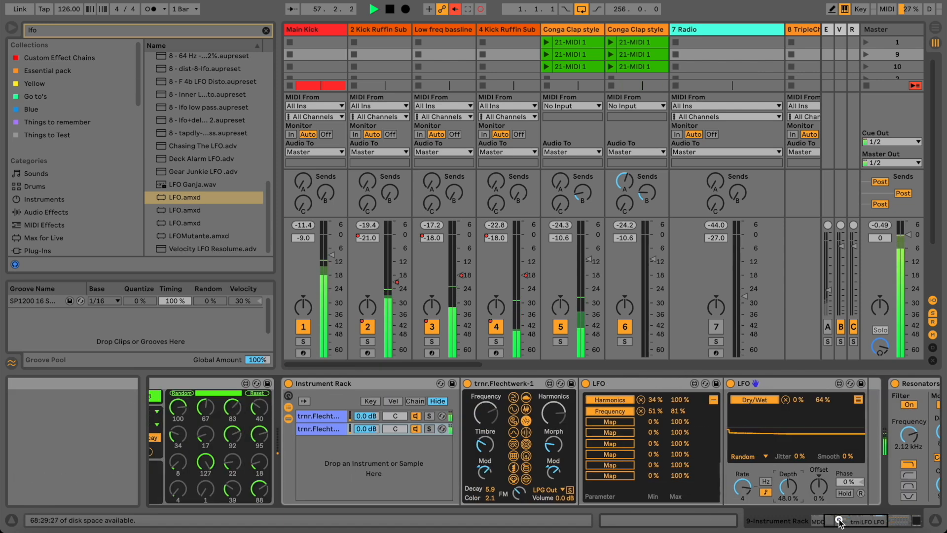
{"action": "left_click_drag", "start_coordinate": [836, 519], "coordinate": [874, 520]}
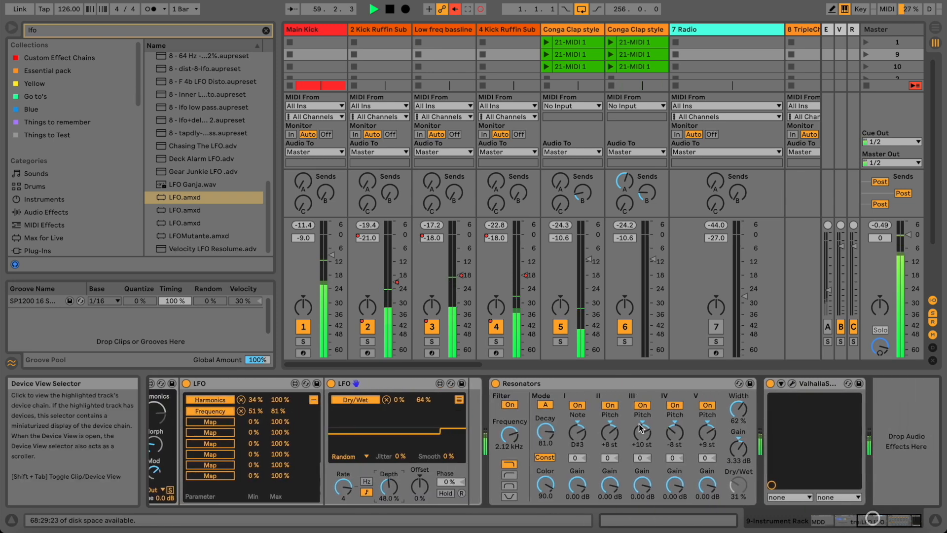
{"action": "left_click_drag", "start_coordinate": [472, 365], "coordinate": [615, 364]}
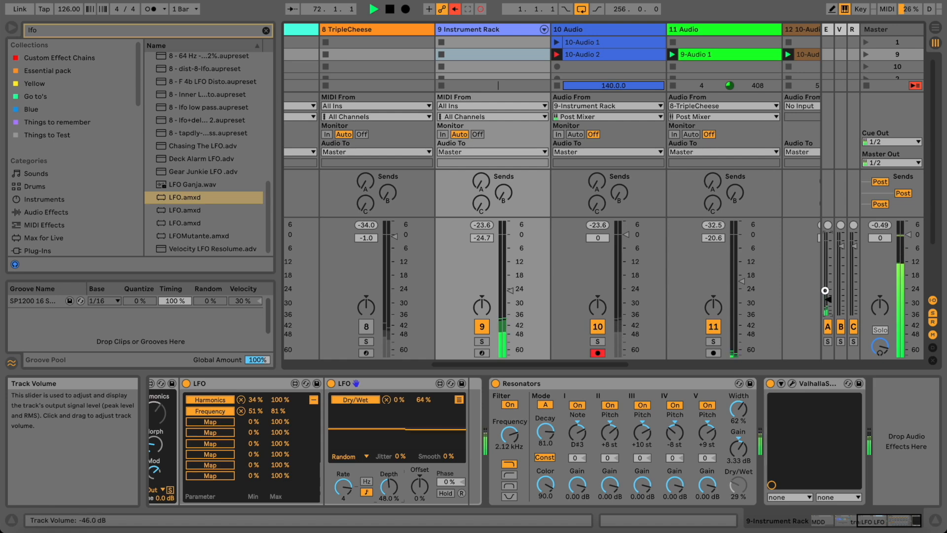
Try different Flechtwerk synthesis models, settling back on the first model.
{"action": "left_click", "coordinate": [826, 29]}
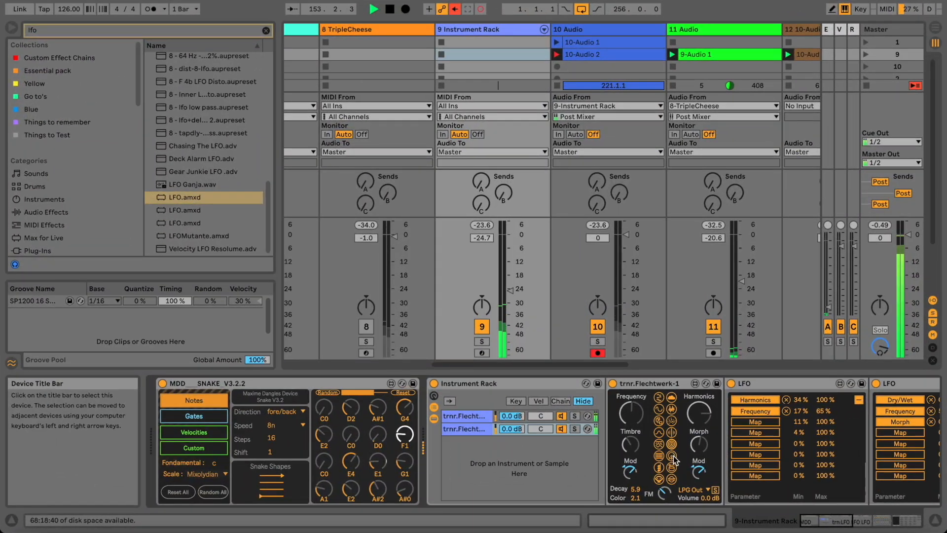
{"action": "left_click", "coordinate": [658, 444]}
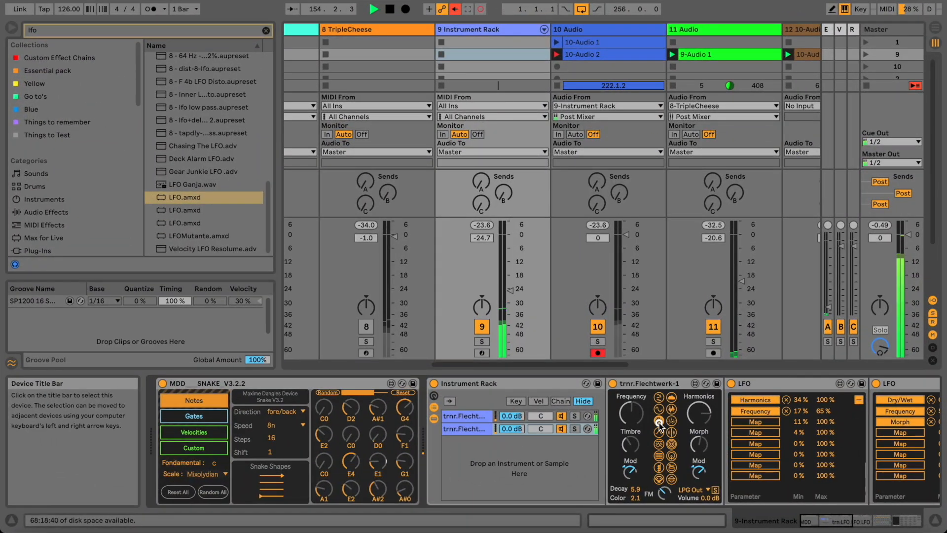
{"action": "left_click", "coordinate": [508, 429]}
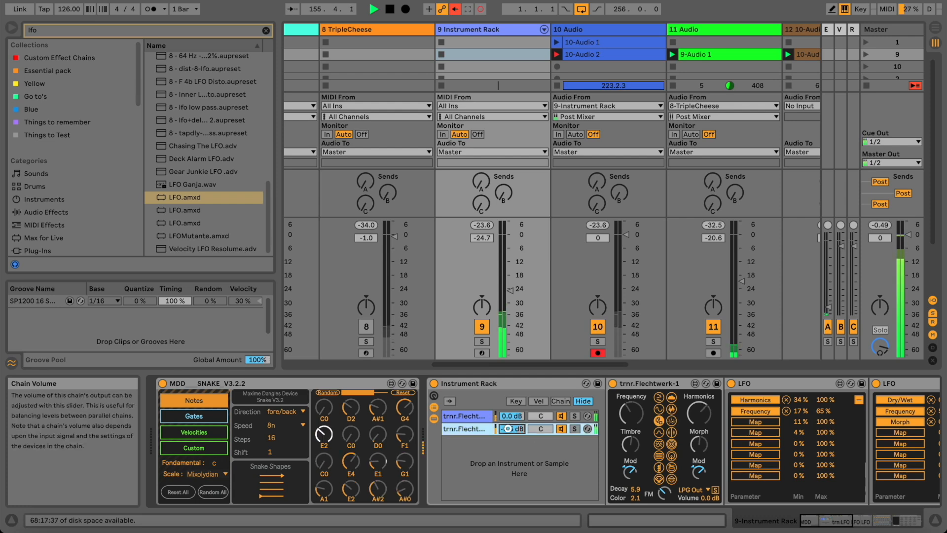
{"action": "left_click", "coordinate": [659, 419]}
{"action": "left_click", "coordinate": [661, 398]}
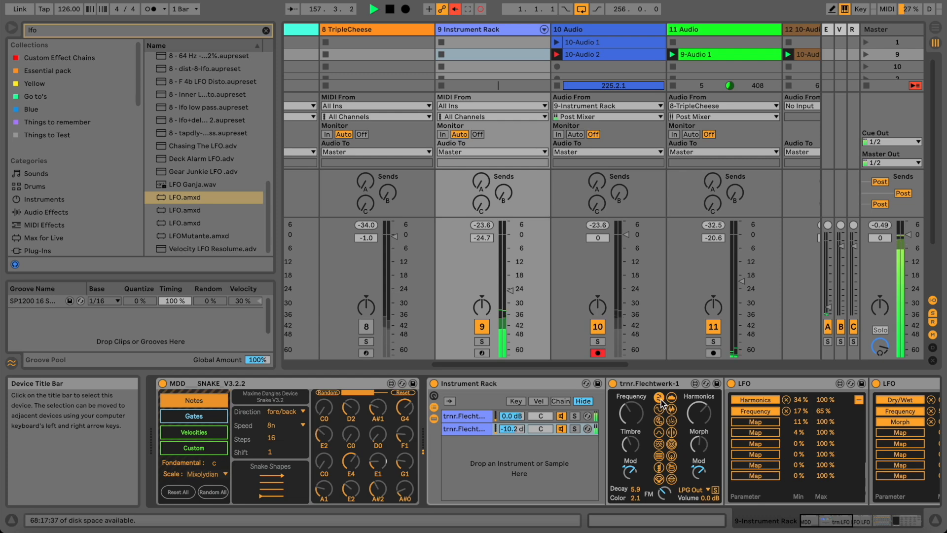
Fine-tune the second chain's volume and add Echo after the LFOs on that chain.
{"action": "left_click_drag", "start_coordinate": [511, 429], "coordinate": [511, 430]}
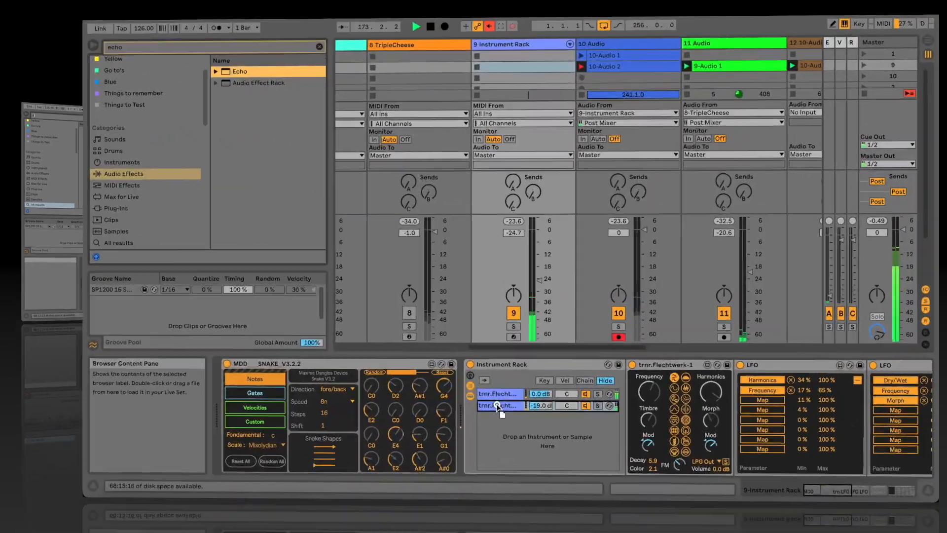
{"action": "left_click_drag", "start_coordinate": [496, 405], "coordinate": [497, 406]}
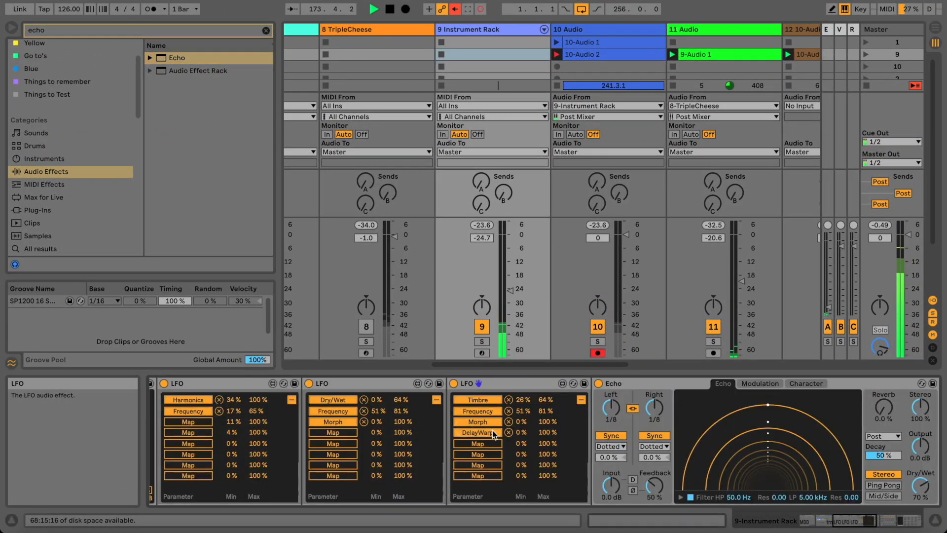
{"action": "left_click", "coordinate": [752, 384]}
Set Echo modulation to 94° phase, x4 rate, full delay and filter mod, and a stepped random shape.
{"action": "left_click_drag", "start_coordinate": [719, 491], "coordinate": [719, 489]}
{"action": "left_click", "coordinate": [765, 481]}
{"action": "left_click_drag", "start_coordinate": [779, 480], "coordinate": [779, 431]}
{"action": "left_click_drag", "start_coordinate": [809, 483], "coordinate": [806, 476]}
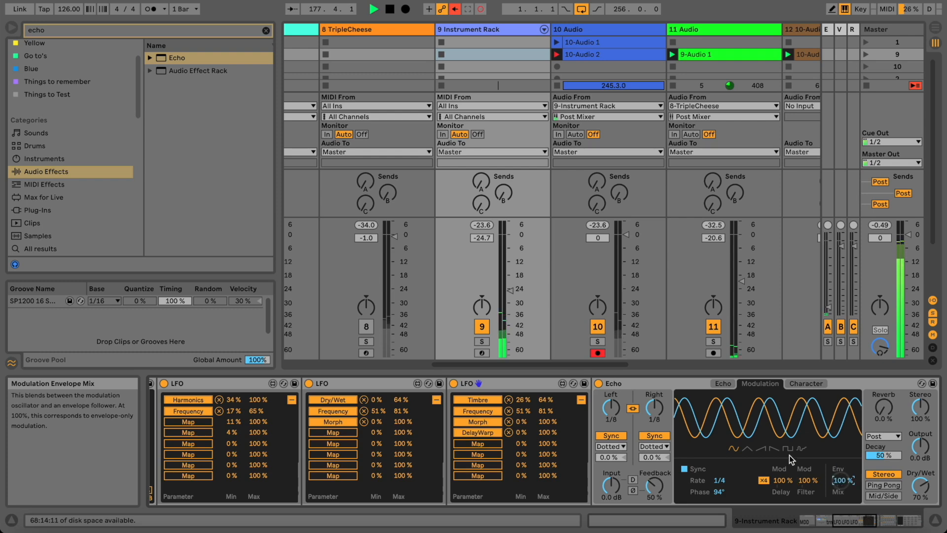
{"action": "left_click", "coordinate": [801, 448]}
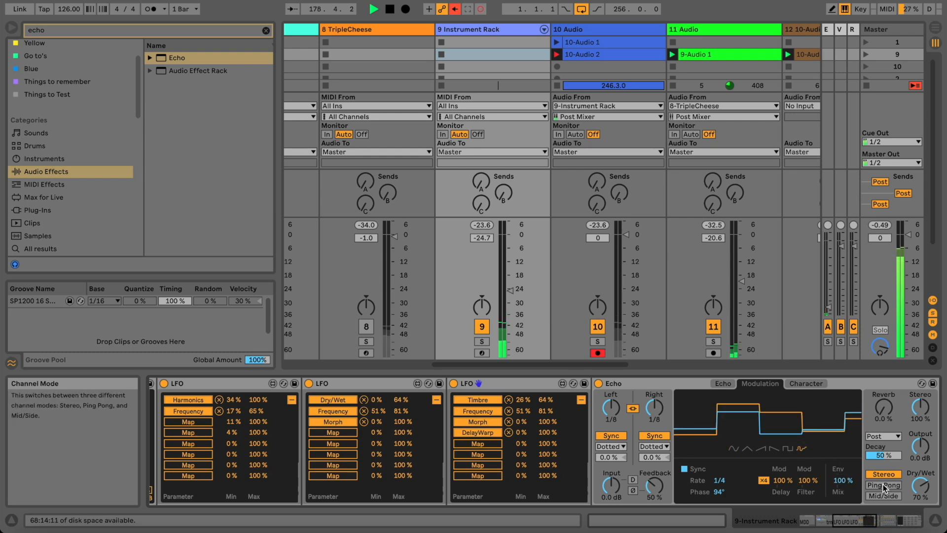
Give Echo 49% reverb, 41% dry/wet, 98% feedback and a 361 Hz high-pass.
{"action": "left_click_drag", "start_coordinate": [883, 408], "coordinate": [882, 396]}
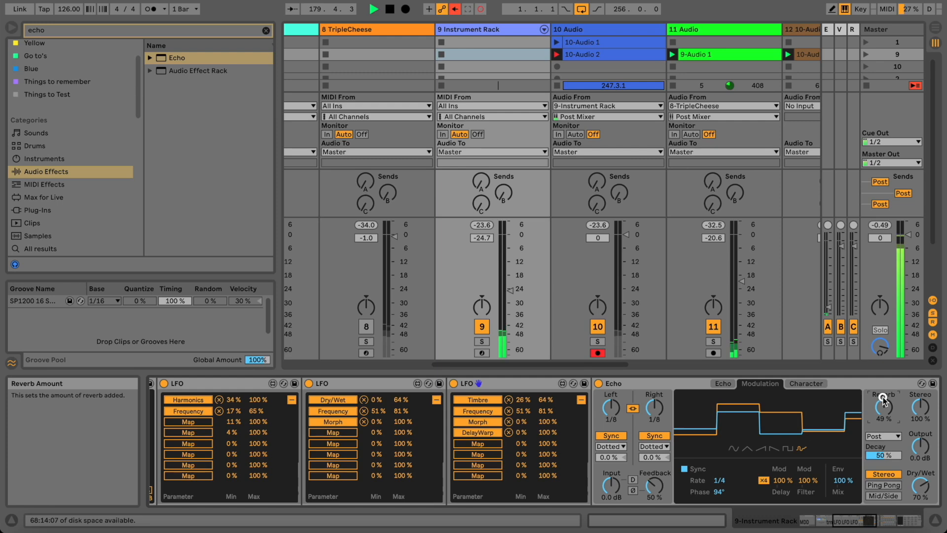
{"action": "left_click_drag", "start_coordinate": [917, 475], "coordinate": [916, 487]}
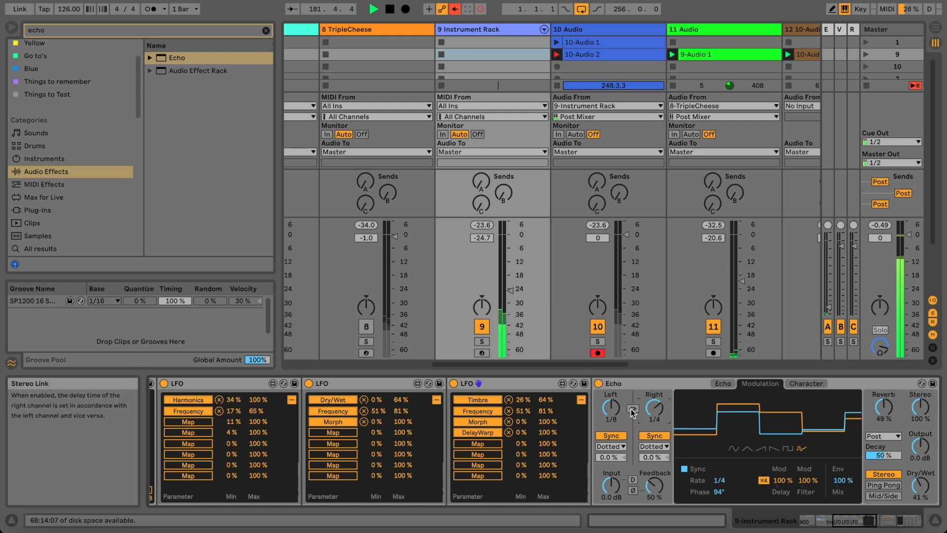
{"action": "left_click_drag", "start_coordinate": [654, 486], "coordinate": [658, 480]}
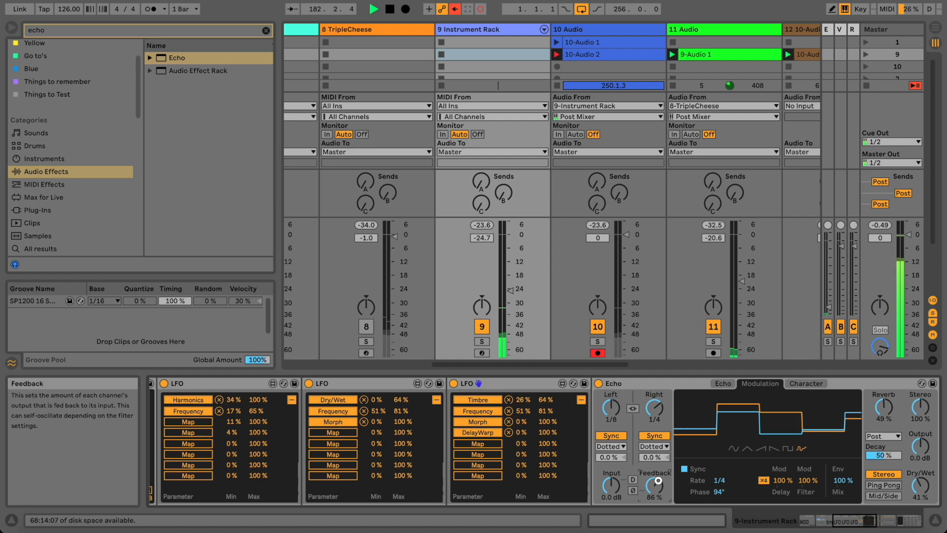
{"action": "left_click", "coordinate": [723, 383]}
{"action": "left_click", "coordinate": [681, 497]}
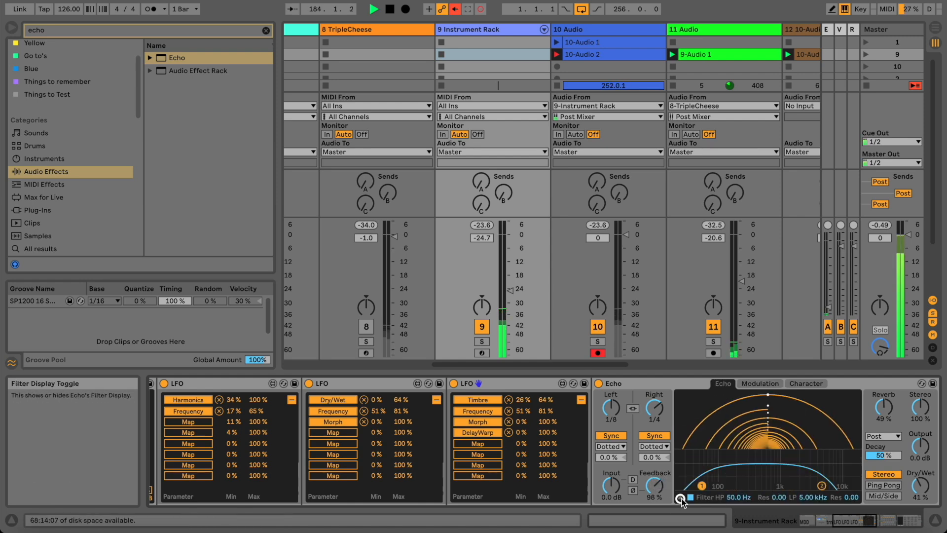
{"action": "left_click_drag", "start_coordinate": [700, 488], "coordinate": [754, 474]}
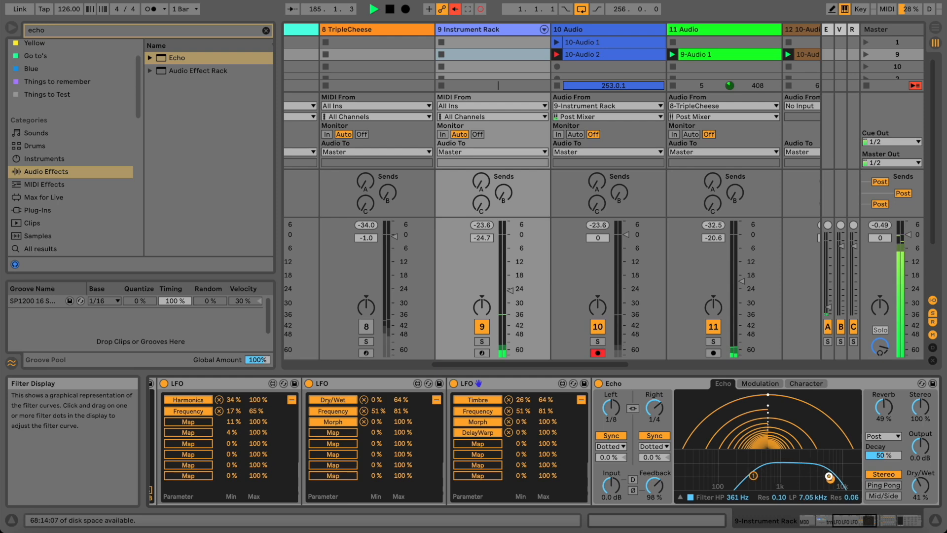
Adjust the volumes of the Instrument Rack's two Flechtwerk chains.
{"action": "left_click", "coordinate": [831, 524]}
{"action": "left_click_drag", "start_coordinate": [831, 524], "coordinate": [828, 522]}
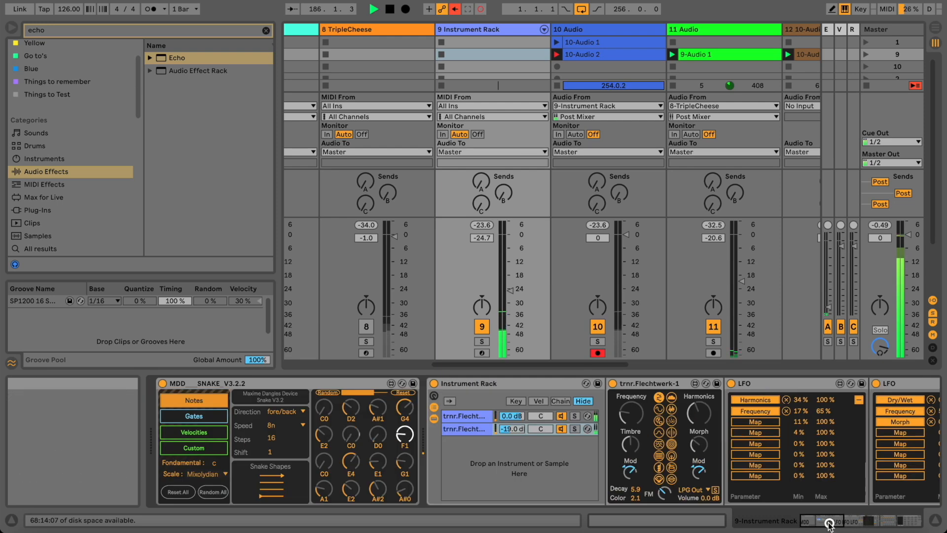
{"action": "left_click", "coordinate": [476, 432]}
{"action": "left_click_drag", "start_coordinate": [512, 429], "coordinate": [512, 428]}
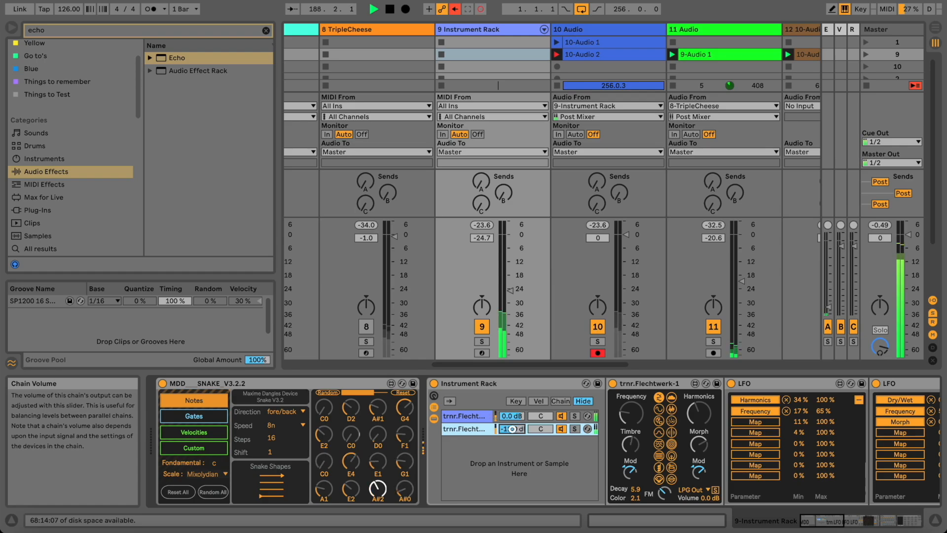
{"action": "left_click", "coordinate": [512, 416]}
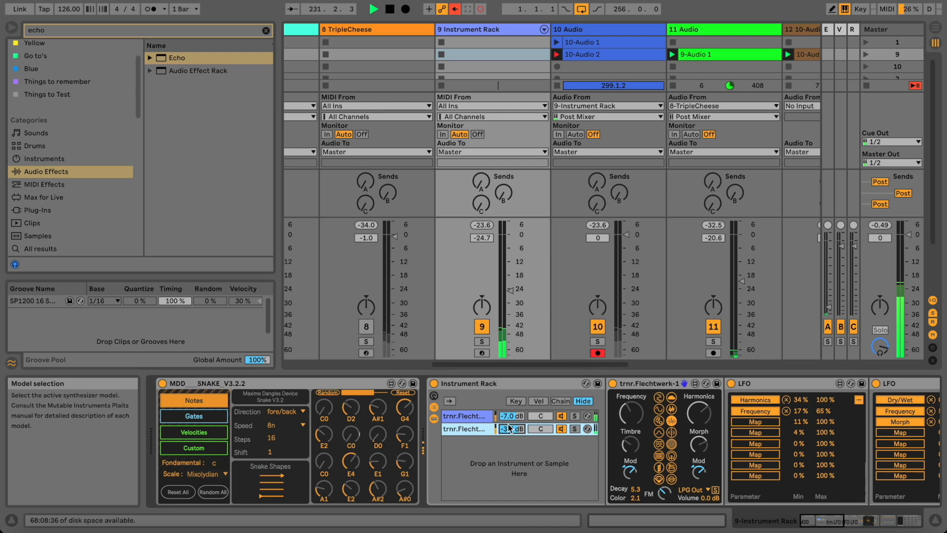
{"action": "left_click_drag", "start_coordinate": [511, 422], "coordinate": [510, 417]}
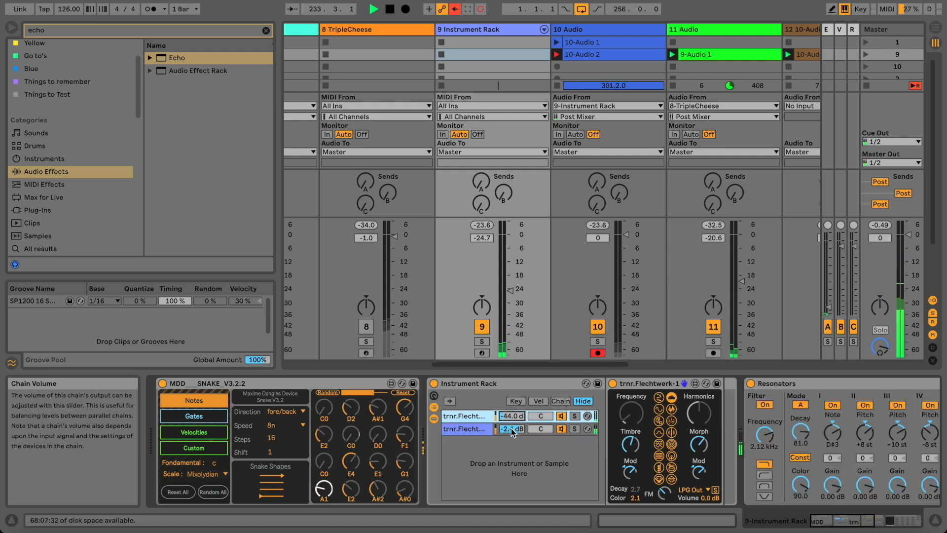
{"action": "left_click", "coordinate": [511, 416]}
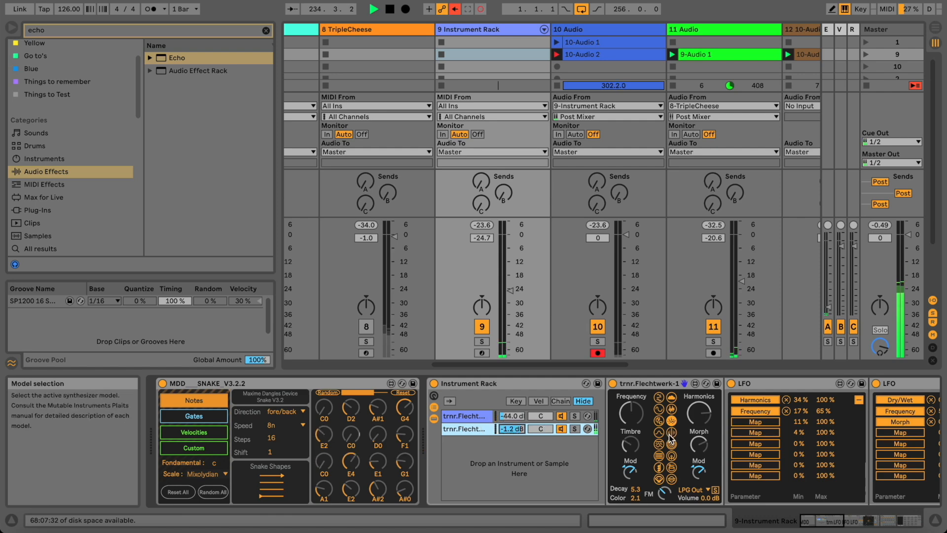
Lower track 9's volume to -19.7 dB and pick a different Flechtwerk synth model.
{"action": "left_click_drag", "start_coordinate": [506, 289], "coordinate": [507, 290]}
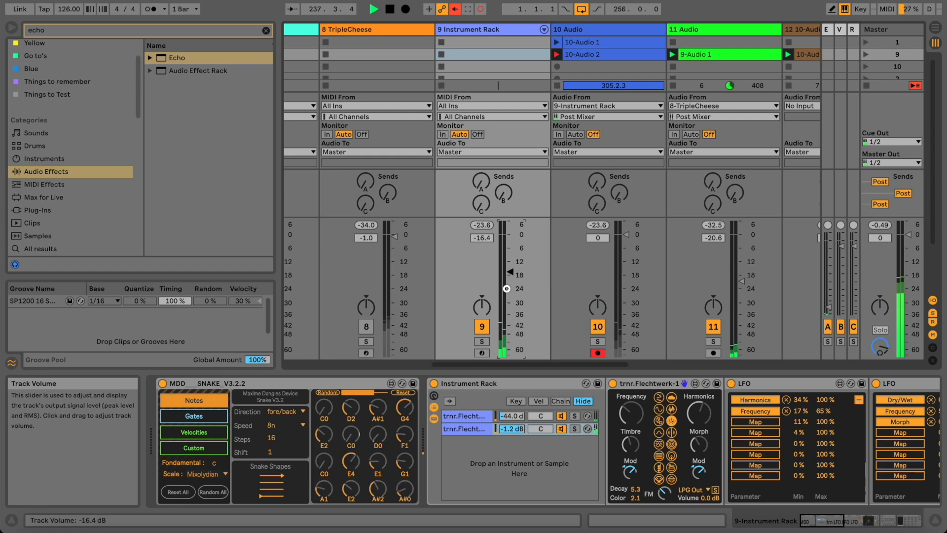
{"action": "left_click_drag", "start_coordinate": [506, 289], "coordinate": [506, 289]}
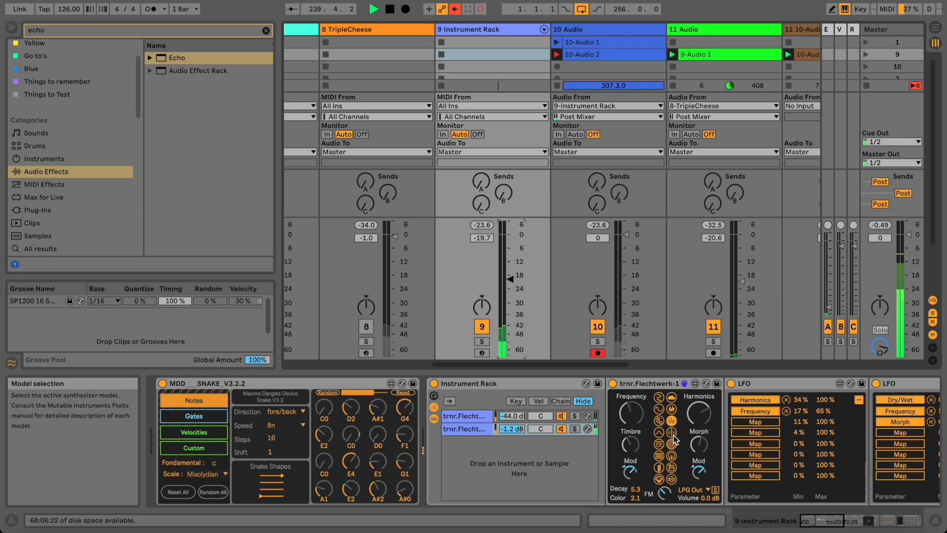
{"action": "left_click", "coordinate": [672, 434]}
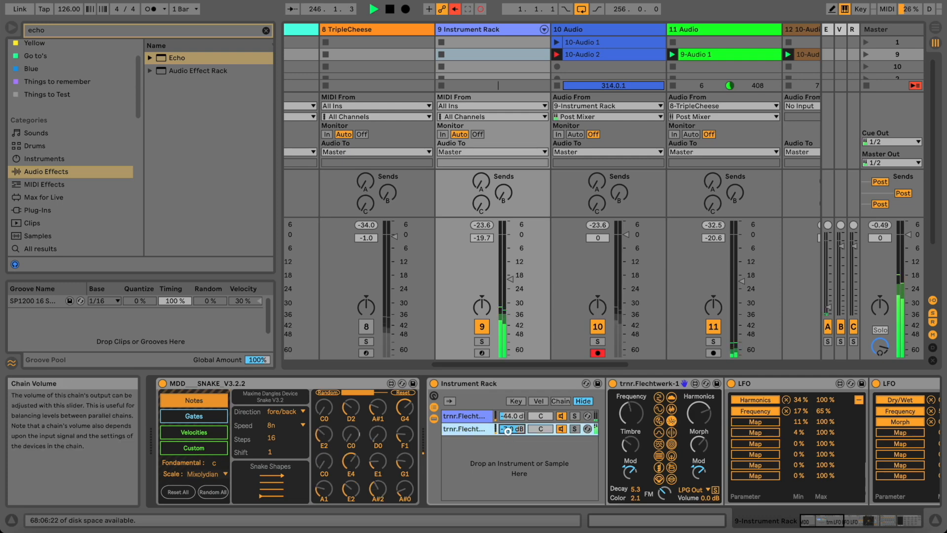
Pull the second chain's volume further down and reduce the echo feedback.
{"action": "left_click_drag", "start_coordinate": [508, 431], "coordinate": [508, 431]}
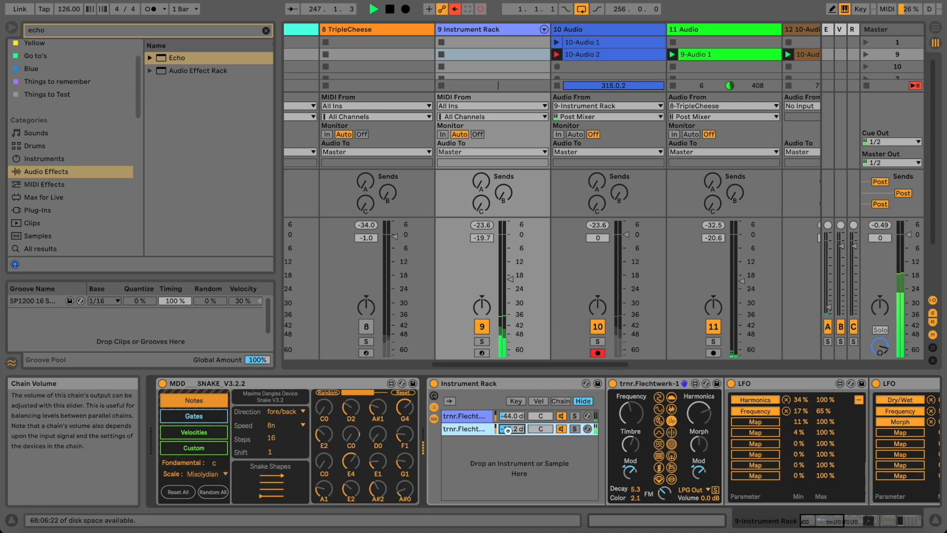
{"action": "left_click_drag", "start_coordinate": [811, 520], "coordinate": [849, 522]}
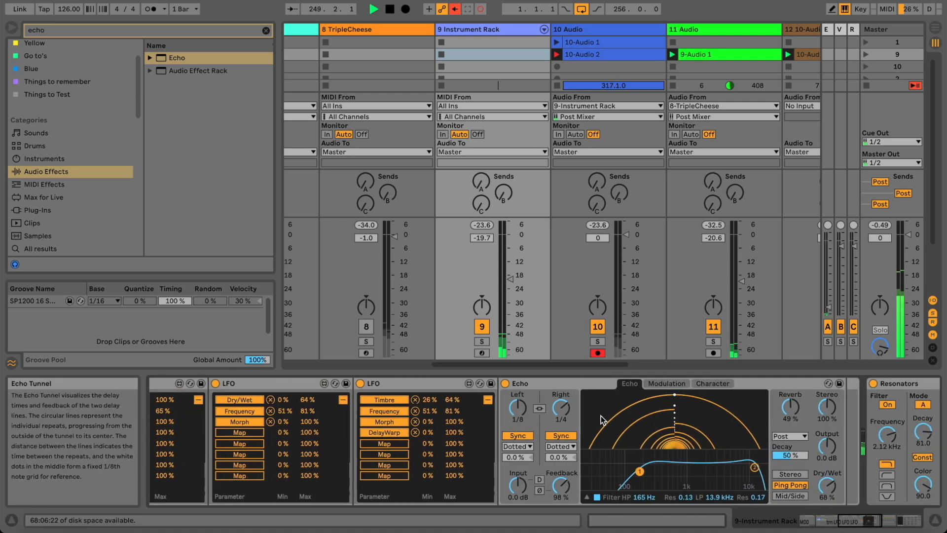
{"action": "left_click_drag", "start_coordinate": [565, 479], "coordinate": [566, 483]}
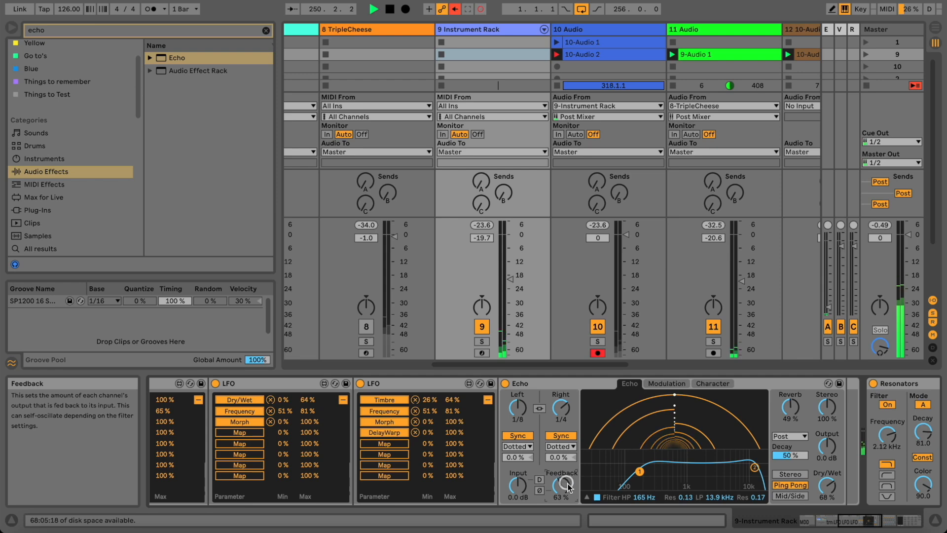
{"action": "left_click_drag", "start_coordinate": [859, 528], "coordinate": [814, 517]}
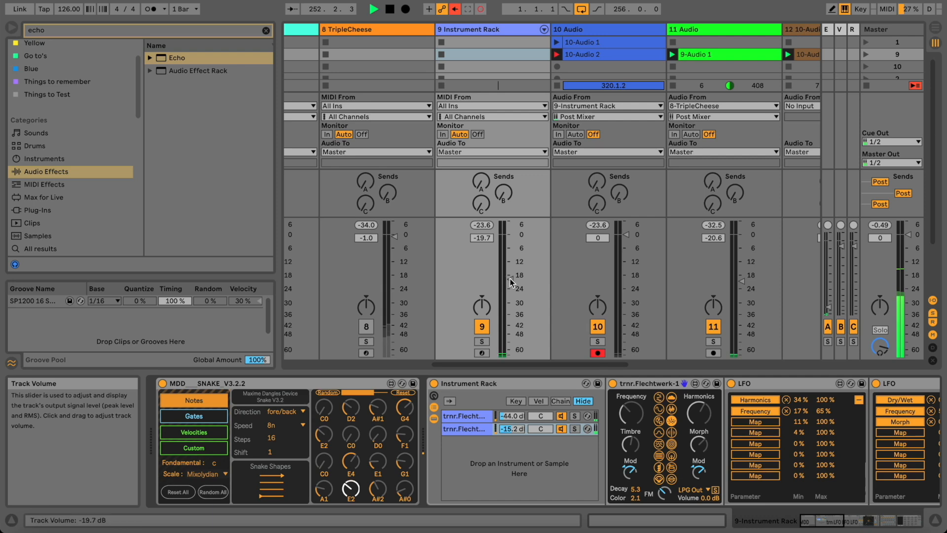
Cycle through several Flechtwerk synthesis models to choose a new one.
{"action": "left_click", "coordinate": [673, 433]}
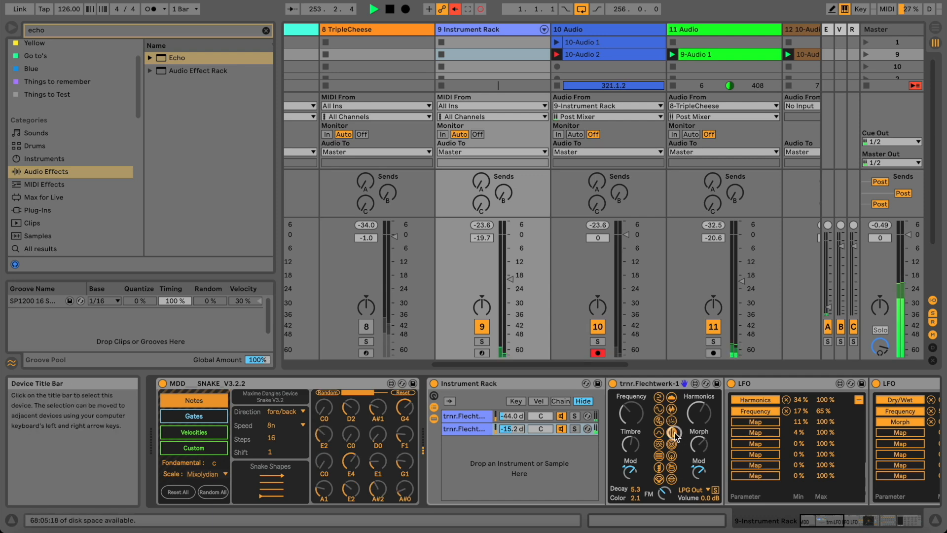
{"action": "left_click", "coordinate": [673, 444]}
{"action": "left_click", "coordinate": [673, 455]}
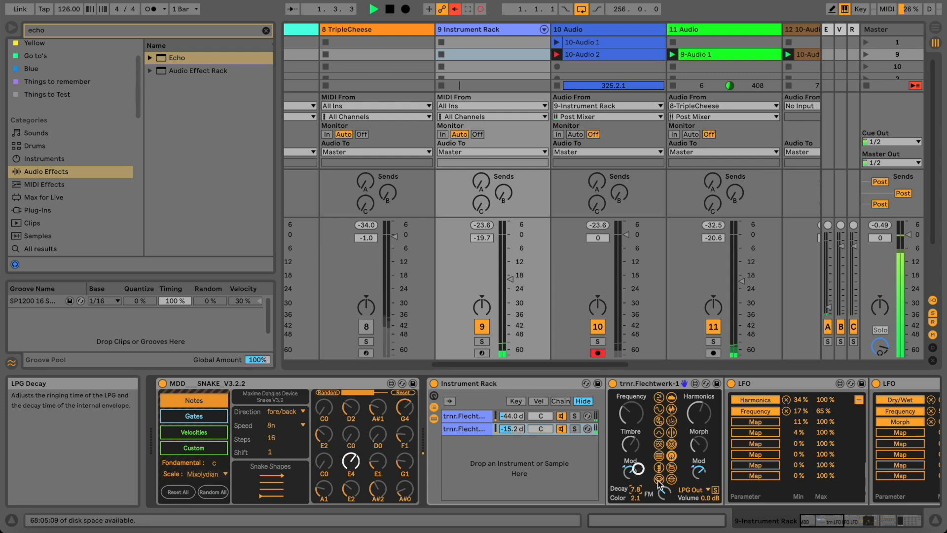
{"action": "left_click", "coordinate": [673, 467]}
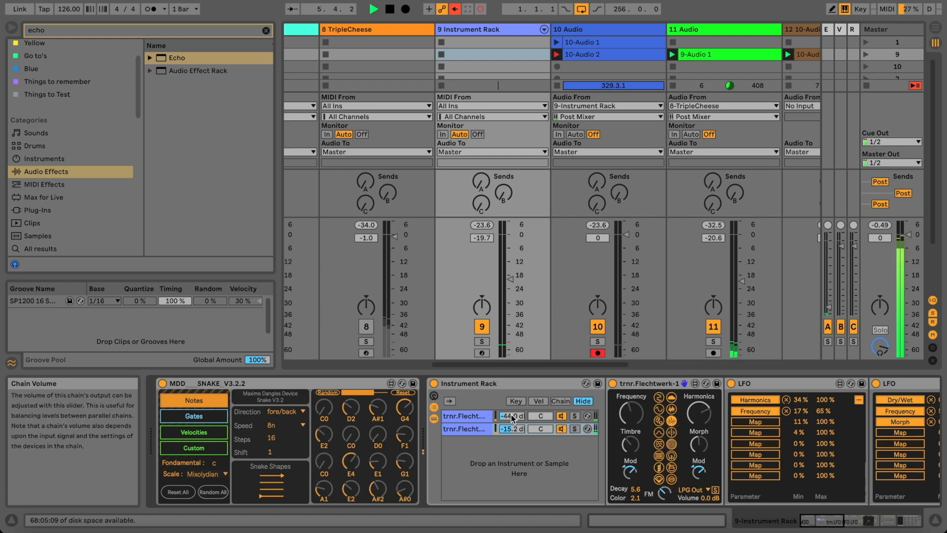
{"action": "left_click", "coordinate": [511, 416]}
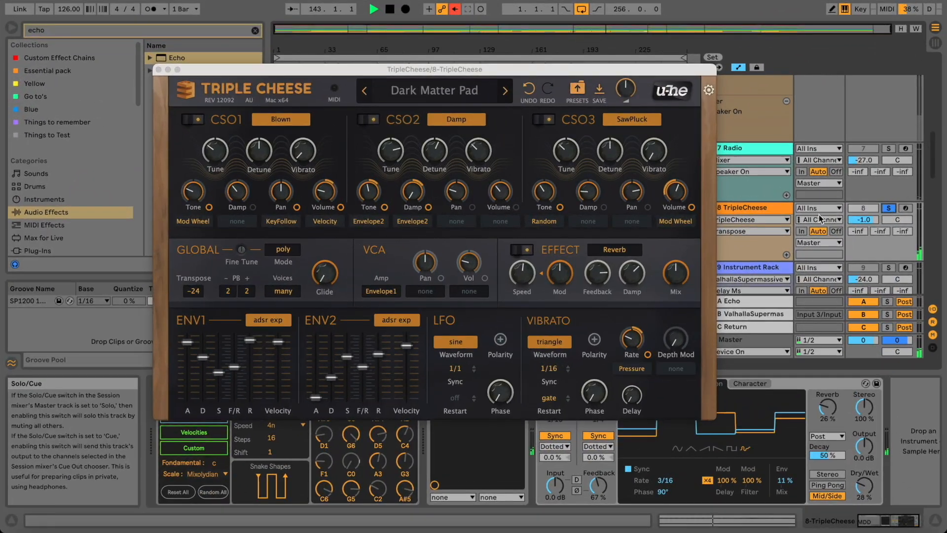
Select TripleCheese, close its plugin window, and compare the sound with Echo bypassed and restored.
{"action": "left_click", "coordinate": [768, 209]}
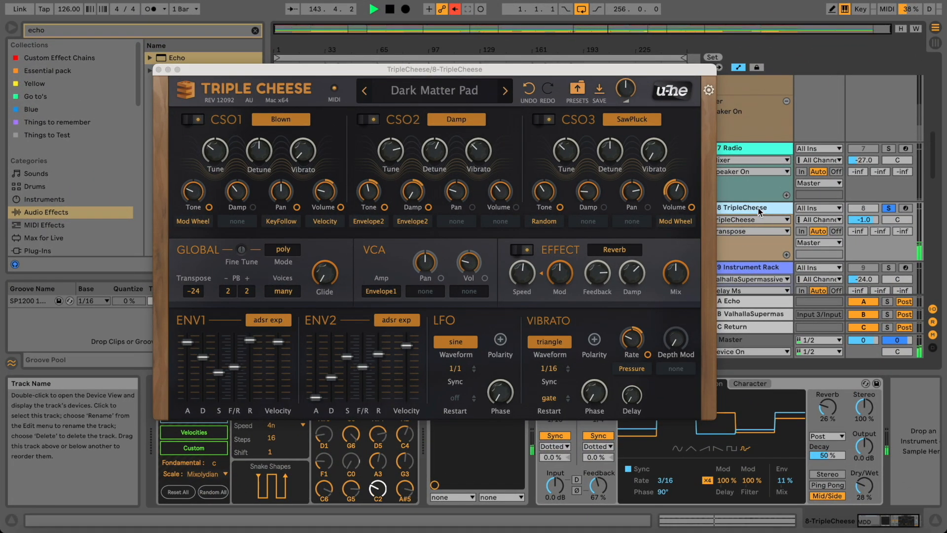
{"action": "left_click", "coordinate": [159, 70]}
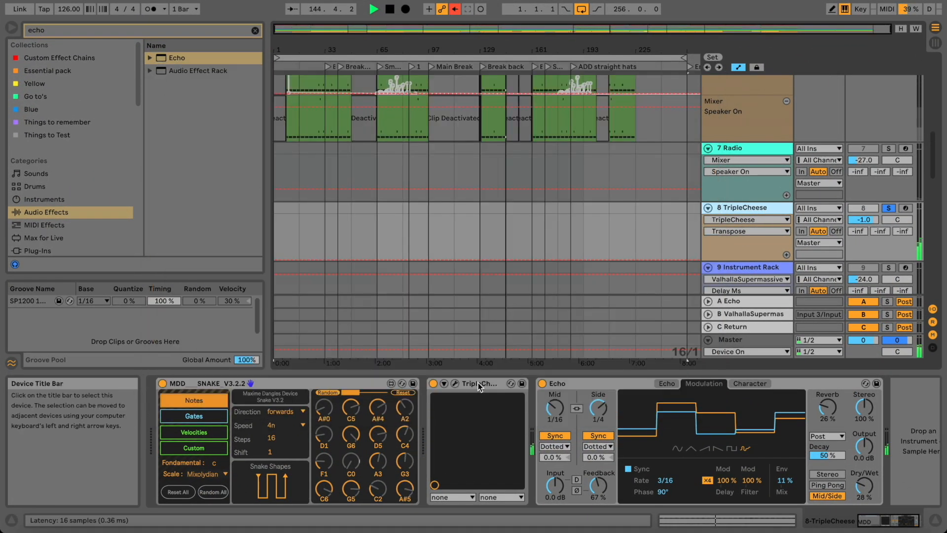
{"action": "left_click", "coordinate": [542, 383]}
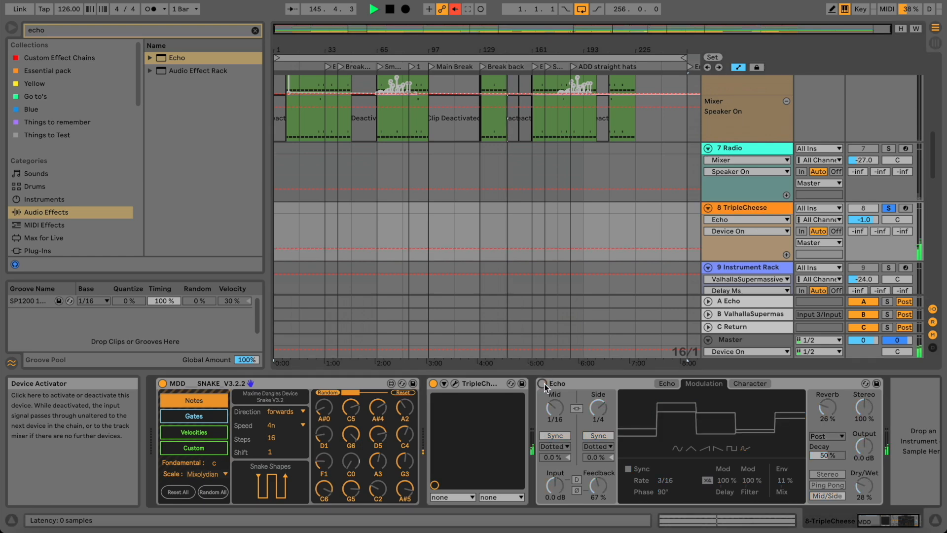
{"action": "left_click", "coordinate": [543, 384]}
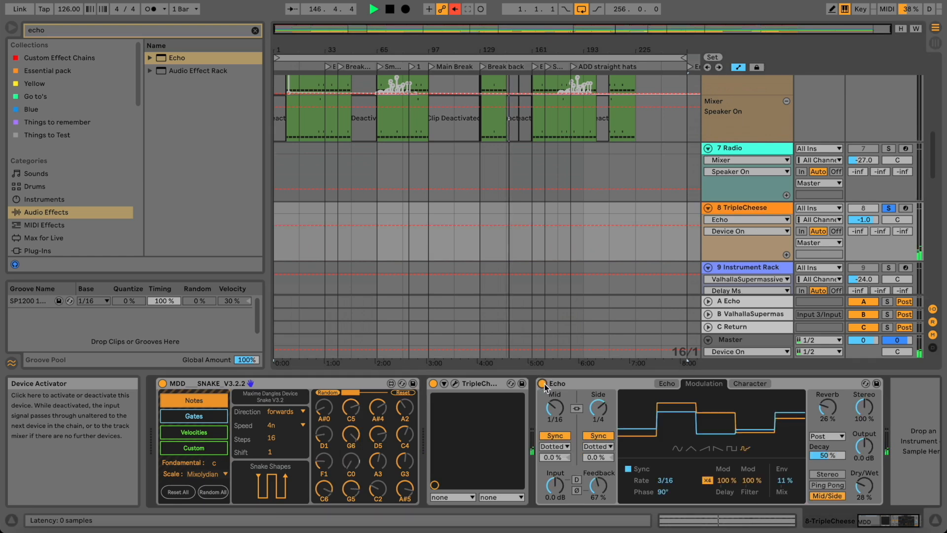
Set Echo's Env Mix to 100% and Feedback to 42%, then unsolo TripleCheese.
{"action": "left_click_drag", "start_coordinate": [785, 482], "coordinate": [786, 478]}
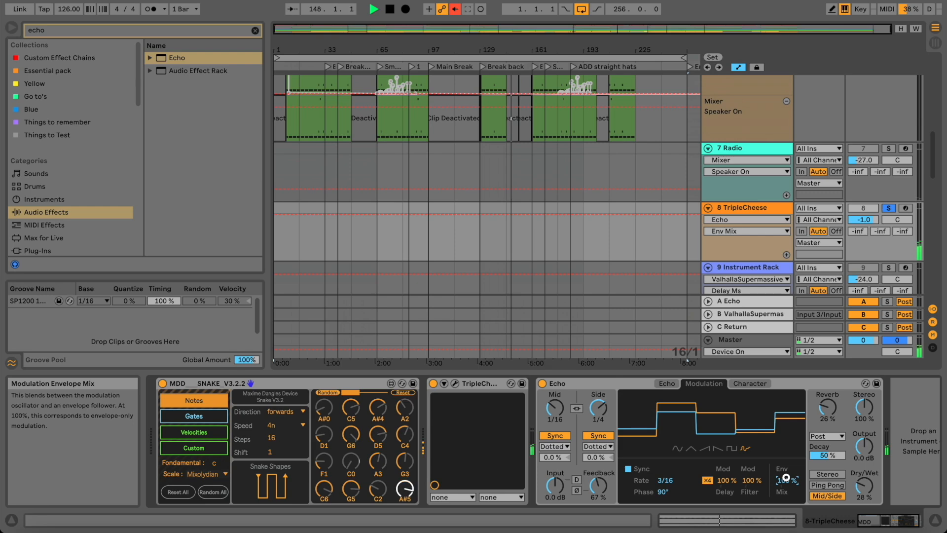
{"action": "left_click_drag", "start_coordinate": [599, 486], "coordinate": [599, 488]}
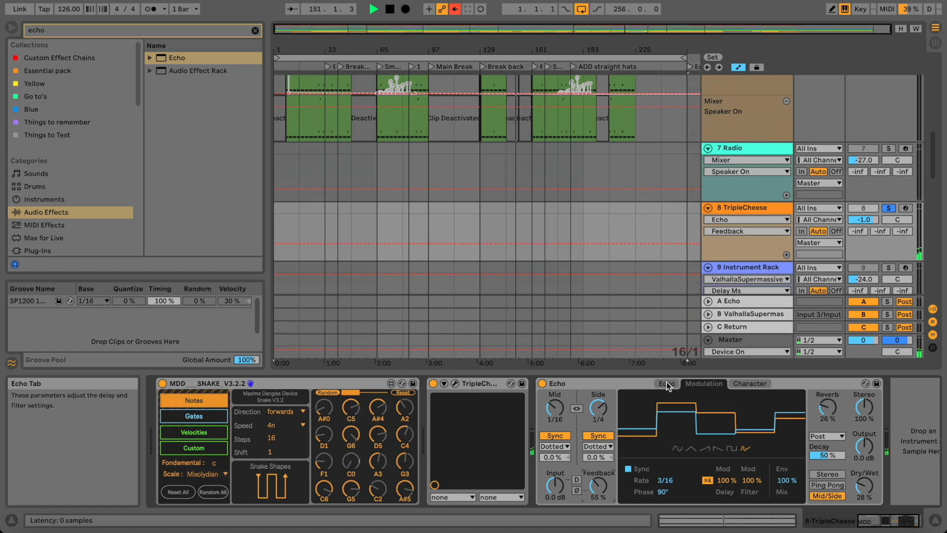
{"action": "left_click_drag", "start_coordinate": [599, 486], "coordinate": [603, 484]}
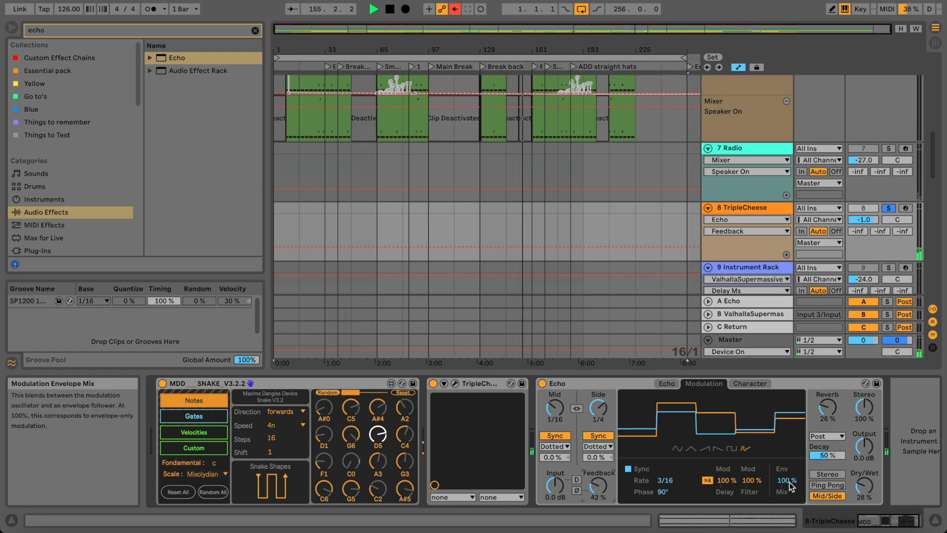
{"action": "left_click", "coordinate": [891, 207]}
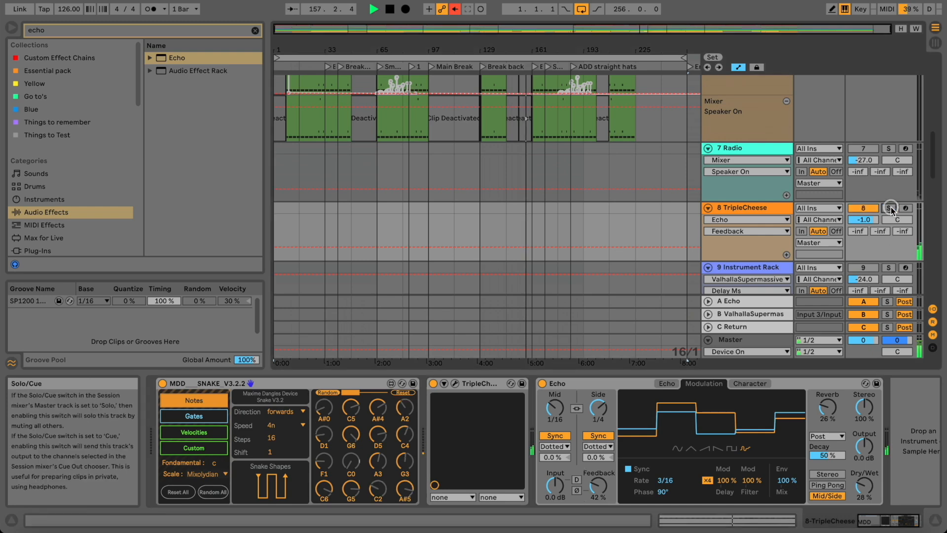
Re-enable volume automation and lower TripleCheese to -6.8 dB.
{"action": "left_click", "coordinate": [747, 207]}
{"action": "mouse_move", "coordinate": [857, 220]}
{"action": "left_mouse_down"}
{"action": "mouse_move", "coordinate": [856, 233]}
{"action": "mouse_move", "coordinate": [856, 224]}
{"action": "left_mouse_up"}
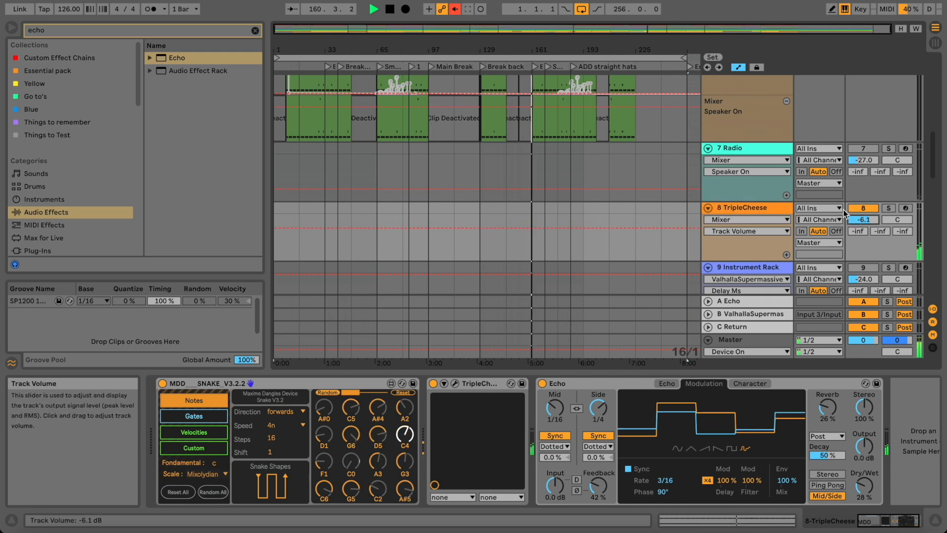
{"action": "left_click", "coordinate": [455, 9]}
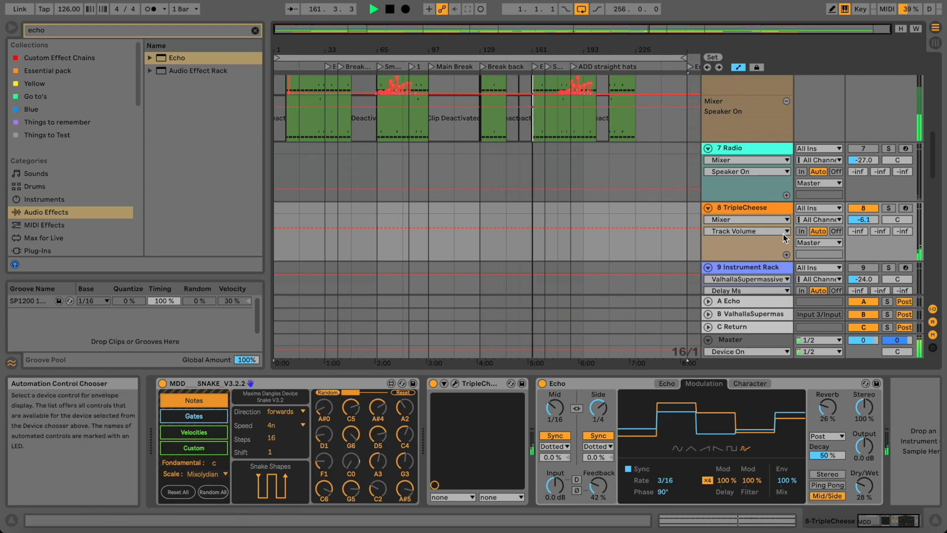
{"action": "left_click_drag", "start_coordinate": [858, 219], "coordinate": [858, 223]}
{"action": "scroll", "coordinate": [828, 238], "scroll_direction": "down", "scroll_amount": 1}
{"action": "scroll", "coordinate": [827, 234], "scroll_direction": "down", "scroll_amount": 3}
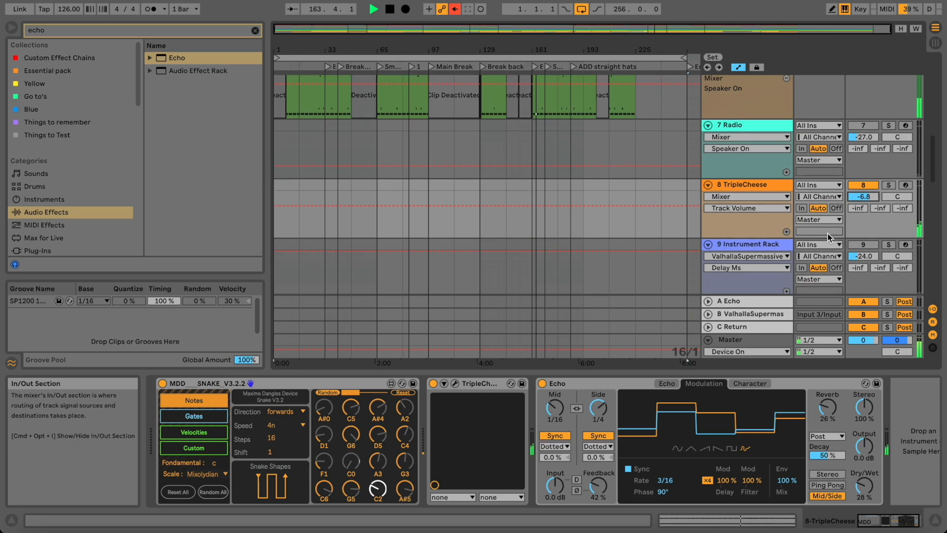
Activate the Instrument Rack track and raise its volume to -13.8 dB.
{"action": "left_click", "coordinate": [872, 211]}
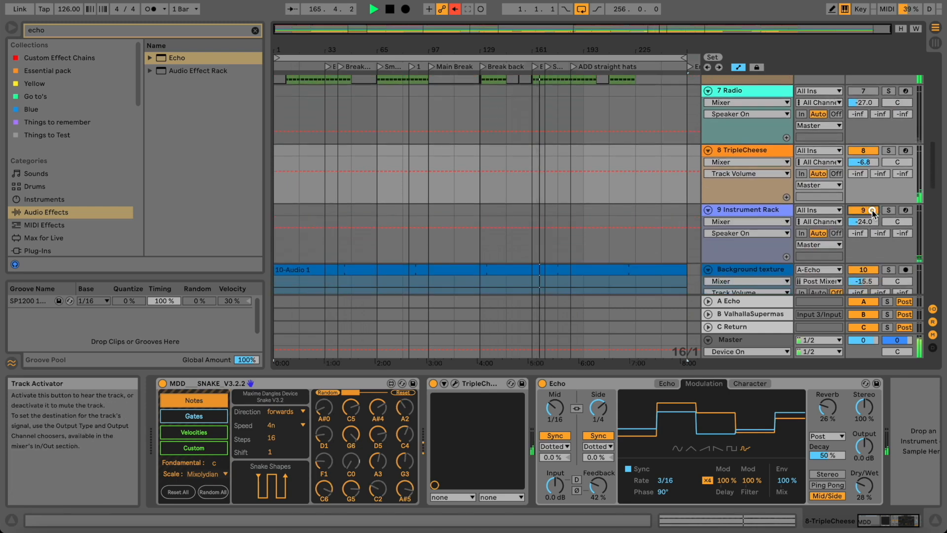
{"action": "left_click_drag", "start_coordinate": [871, 221], "coordinate": [872, 217]}
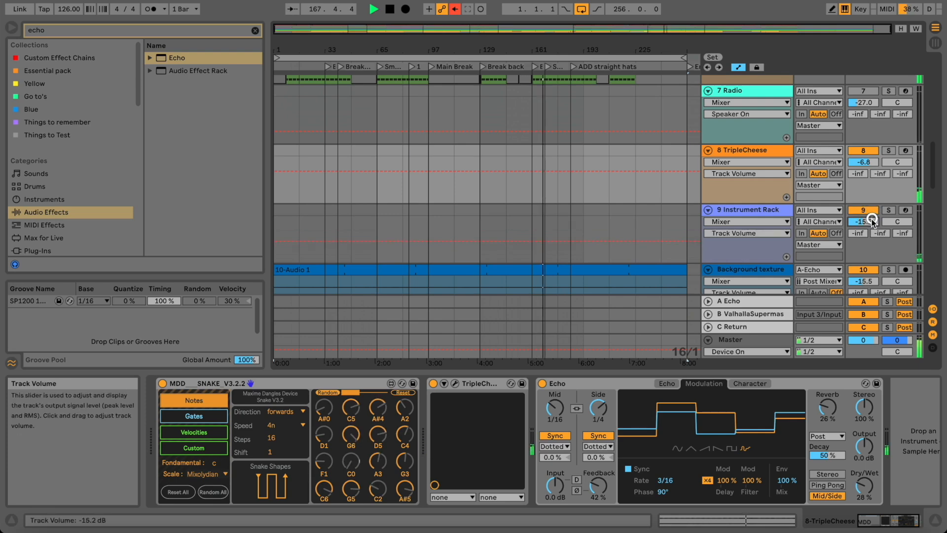
{"action": "left_click", "coordinate": [771, 210]}
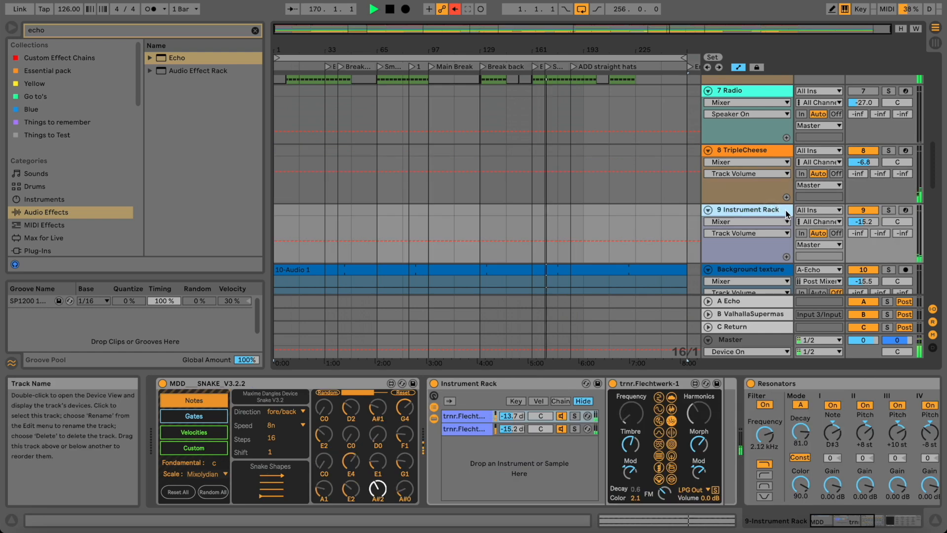
{"action": "left_click_drag", "start_coordinate": [864, 225], "coordinate": [863, 223]}
{"action": "scroll", "coordinate": [862, 227], "scroll_direction": "down", "scroll_amount": 6}
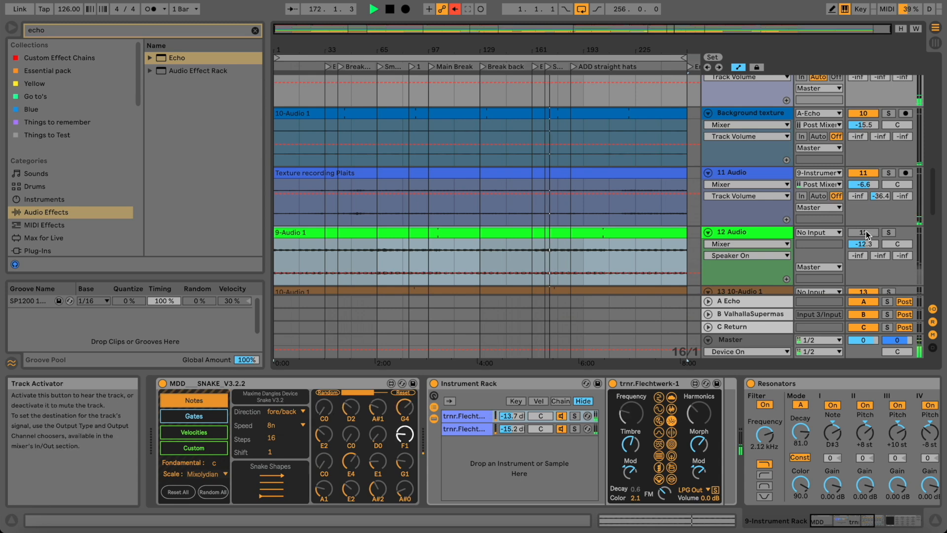
Delete the unused audio tracks and raise Background texture to -10.0 dB.
{"action": "left_click", "coordinate": [764, 232]}
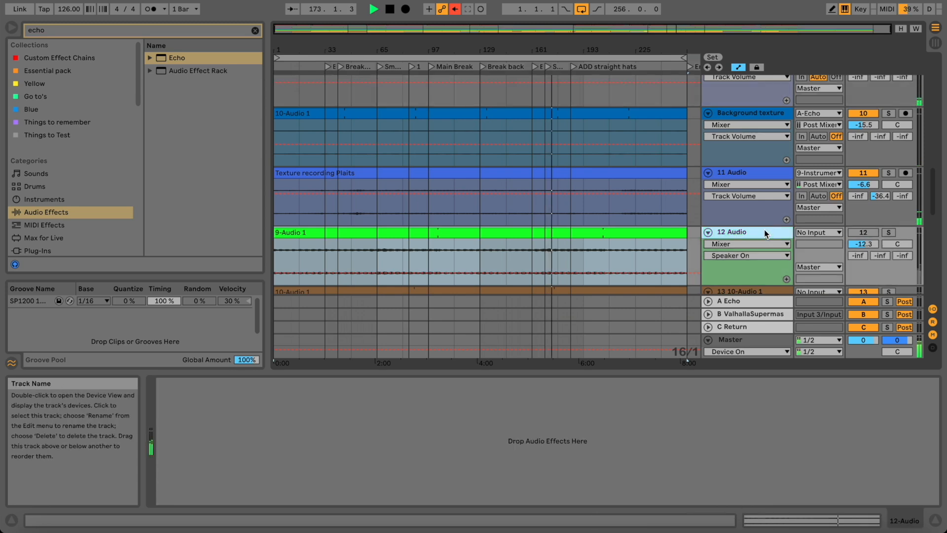
{"action": "key", "text": "Delete"}
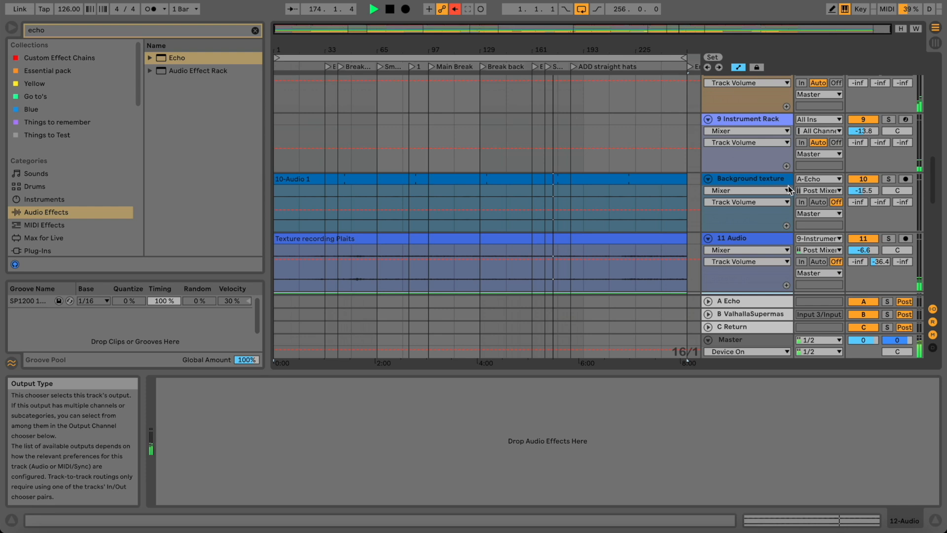
{"action": "left_click_drag", "start_coordinate": [864, 190], "coordinate": [864, 189]}
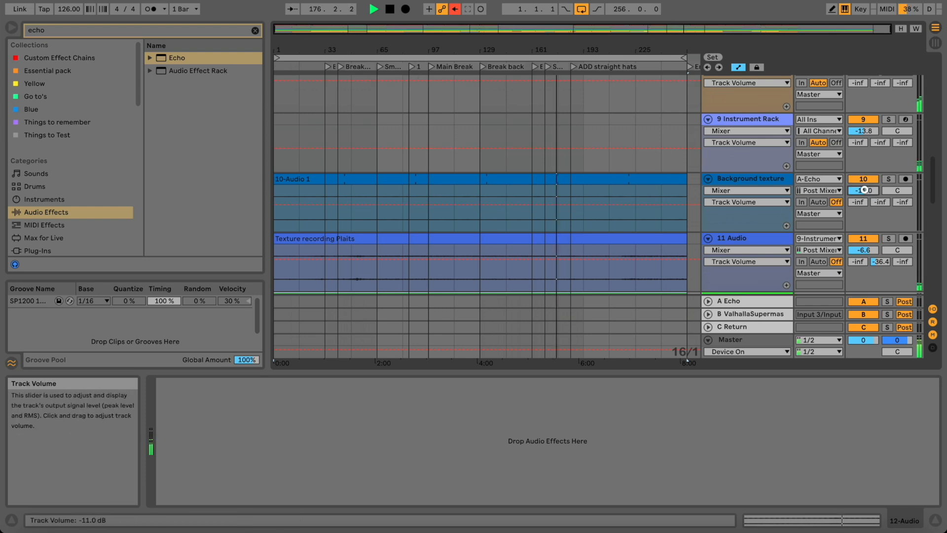
{"action": "left_click_drag", "start_coordinate": [864, 189], "coordinate": [864, 189]}
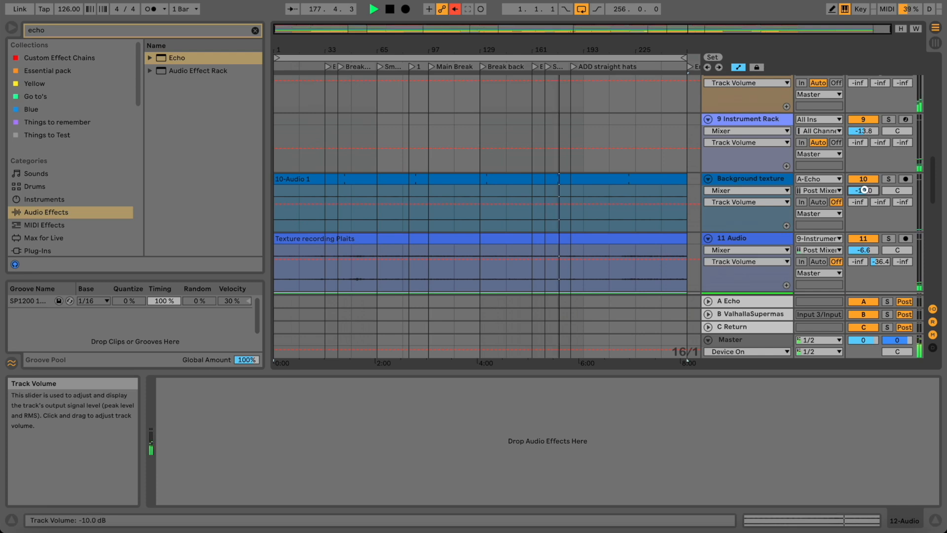
{"action": "double_click", "coordinate": [623, 179]}
Bring the 10-Audio 1 clip gain down from 10.2 dB to 6.38 dB, then select track 11.
{"action": "left_click_drag", "start_coordinate": [254, 450], "coordinate": [244, 444]}
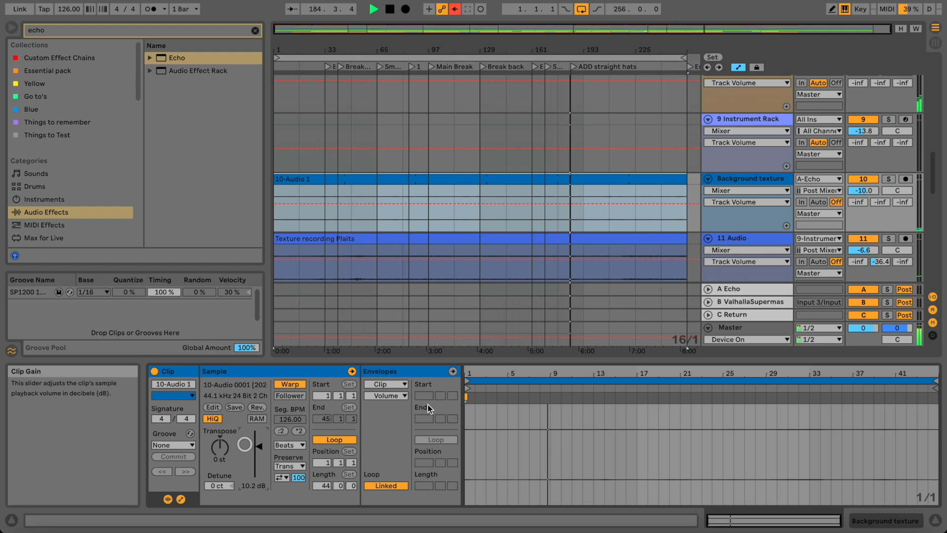
{"action": "left_click_drag", "start_coordinate": [257, 449], "coordinate": [244, 448]}
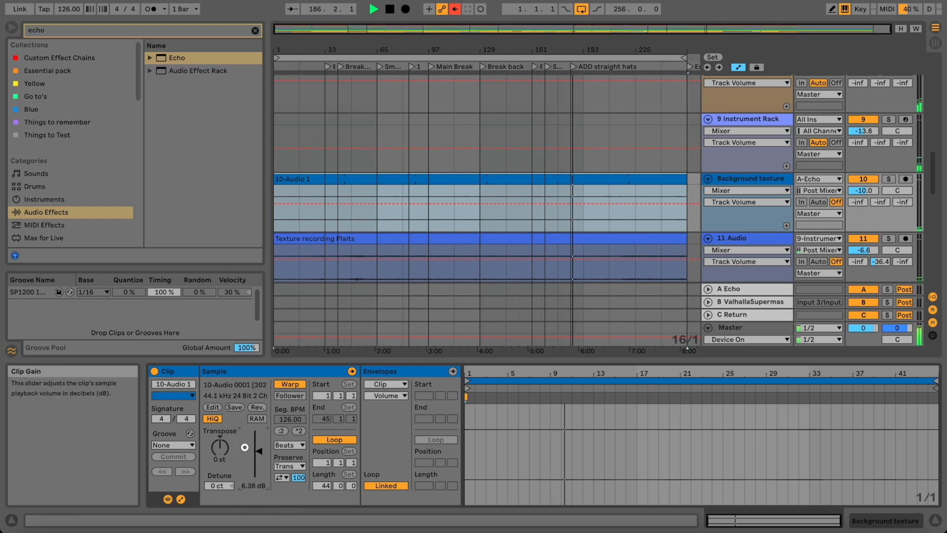
{"action": "left_click", "coordinate": [773, 239]}
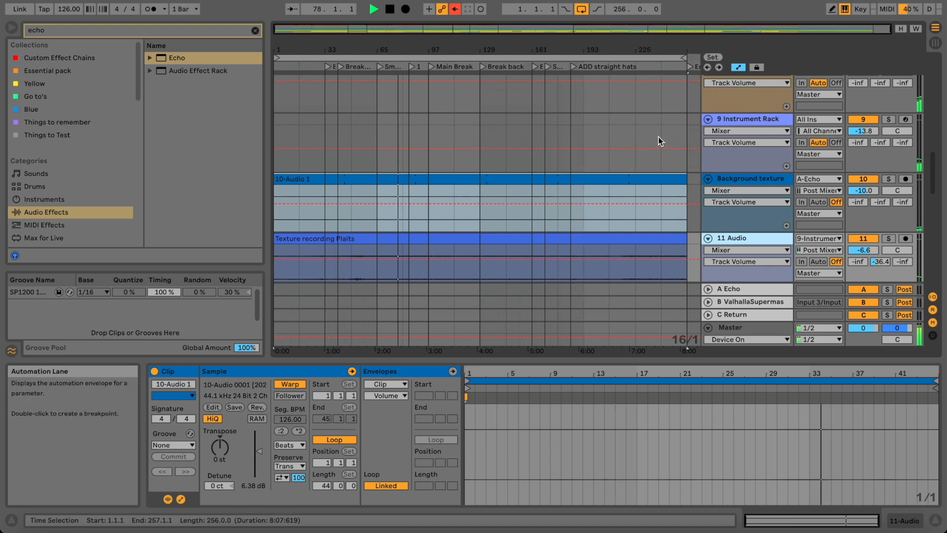
{"action": "scroll", "coordinate": [659, 137], "scroll_direction": "up", "scroll_amount": 4}
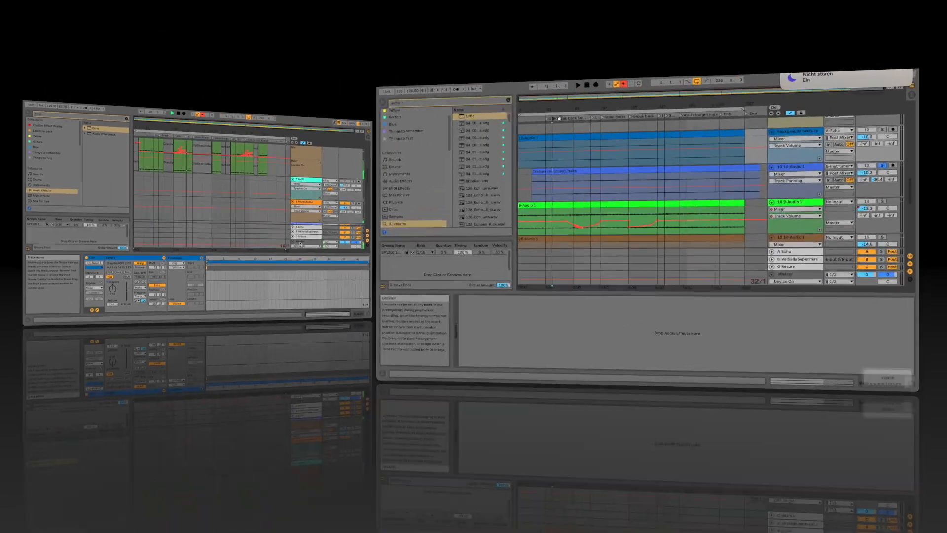
Stop playback and confirm the Texture recording Plaits clip keeps its Tones warp mode.
{"action": "key", "text": "space"}
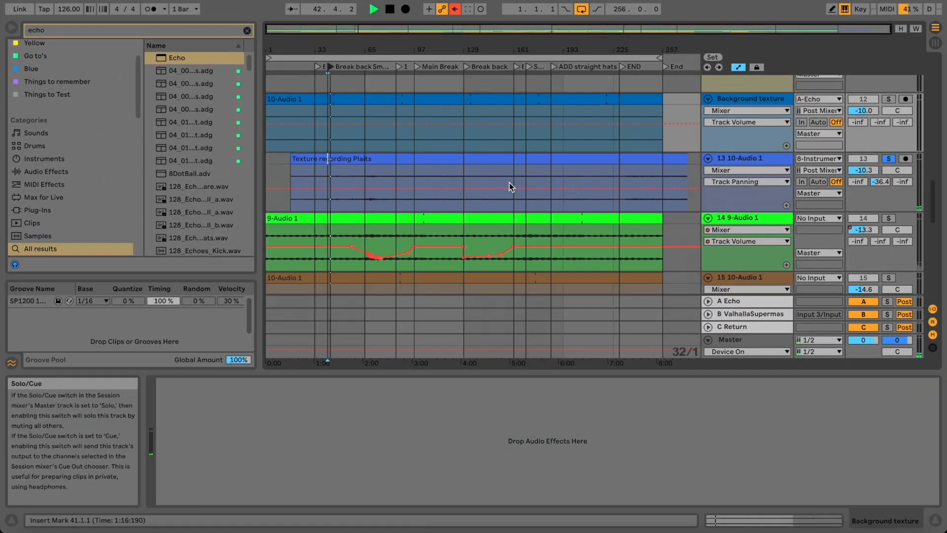
{"action": "left_click", "coordinate": [416, 160]}
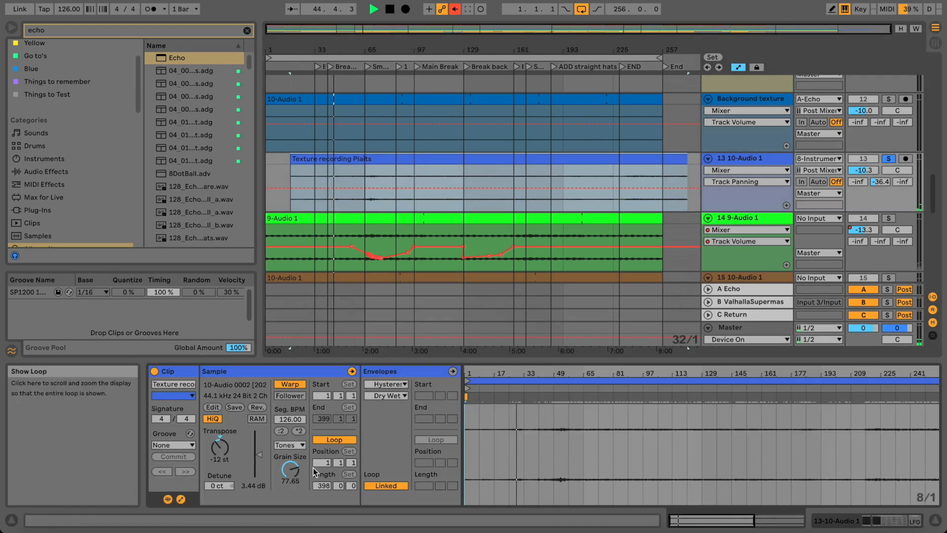
{"action": "left_click", "coordinate": [298, 445]}
{"action": "left_click", "coordinate": [286, 465]}
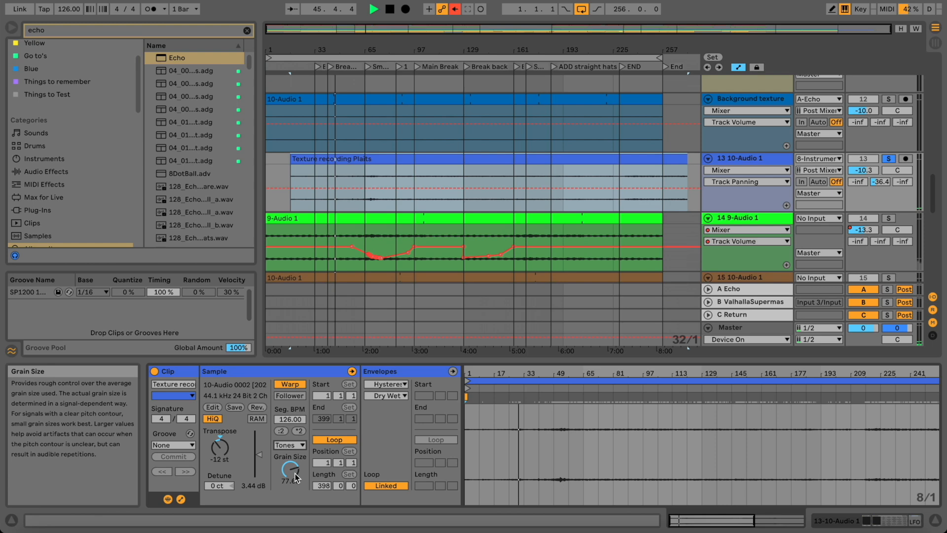
Zoom into the beat-time ruler and replay the arrangement from the start.
{"action": "left_click_drag", "start_coordinate": [341, 49], "coordinate": [345, 93]}
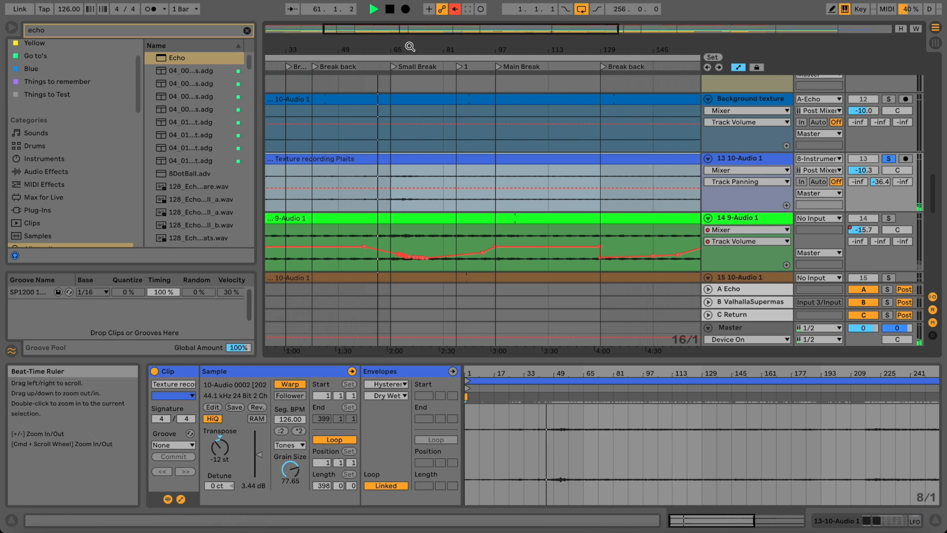
{"action": "left_click_drag", "start_coordinate": [408, 46], "coordinate": [409, 48]}
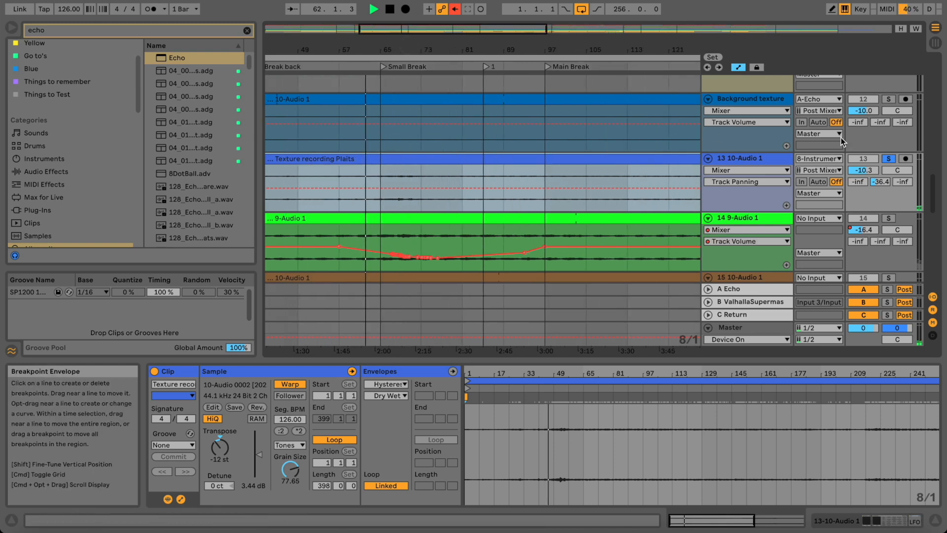
{"action": "key", "text": "space"}
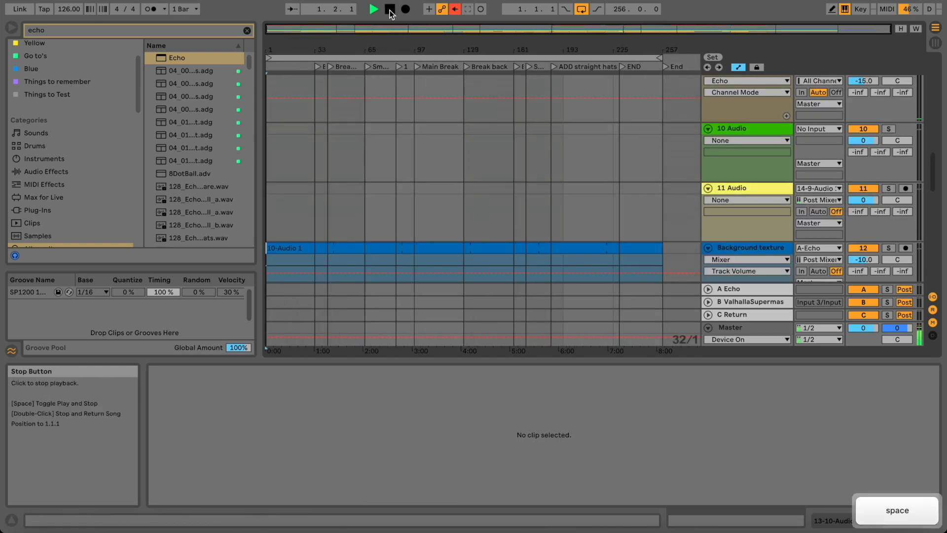
Jump playback to the Small Break section, then solo and select track 9, Ruffin Studio.
{"action": "left_click", "coordinate": [367, 67]}
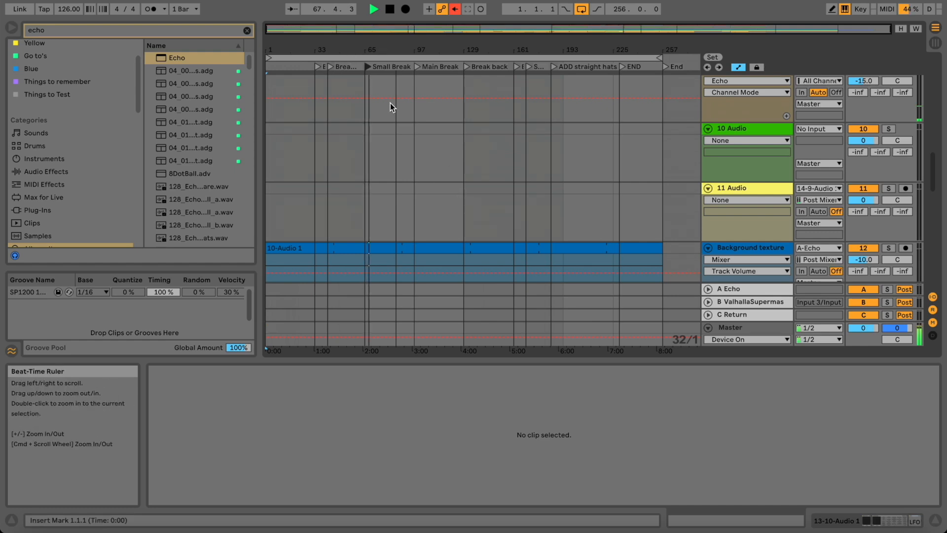
{"action": "scroll", "coordinate": [394, 124], "scroll_direction": "down", "scroll_amount": 4}
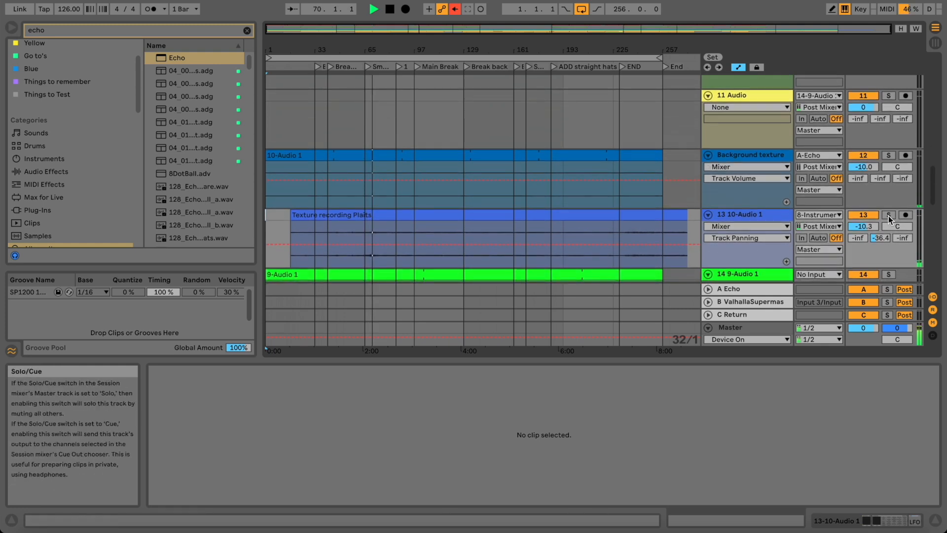
{"action": "scroll", "coordinate": [888, 215], "scroll_direction": "up", "scroll_amount": 3}
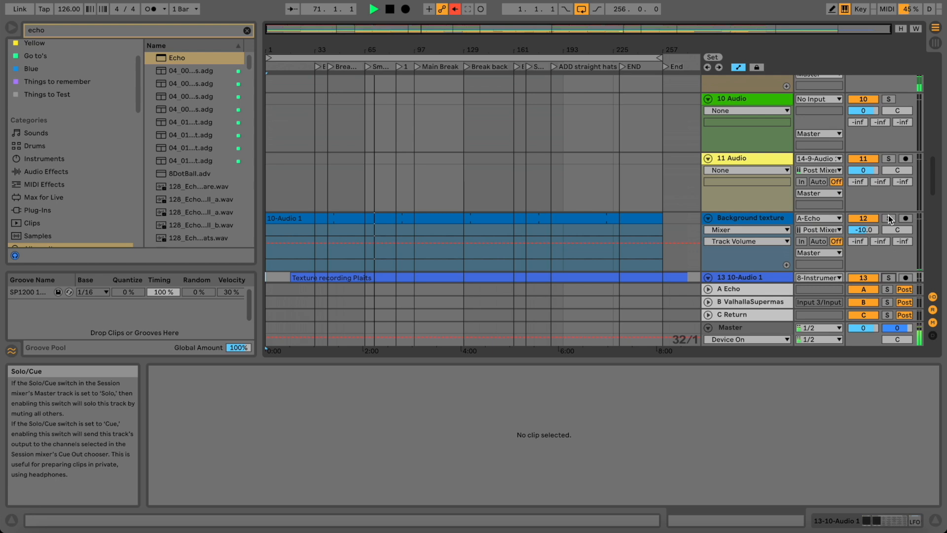
{"action": "scroll", "coordinate": [892, 158], "scroll_direction": "up", "scroll_amount": 3}
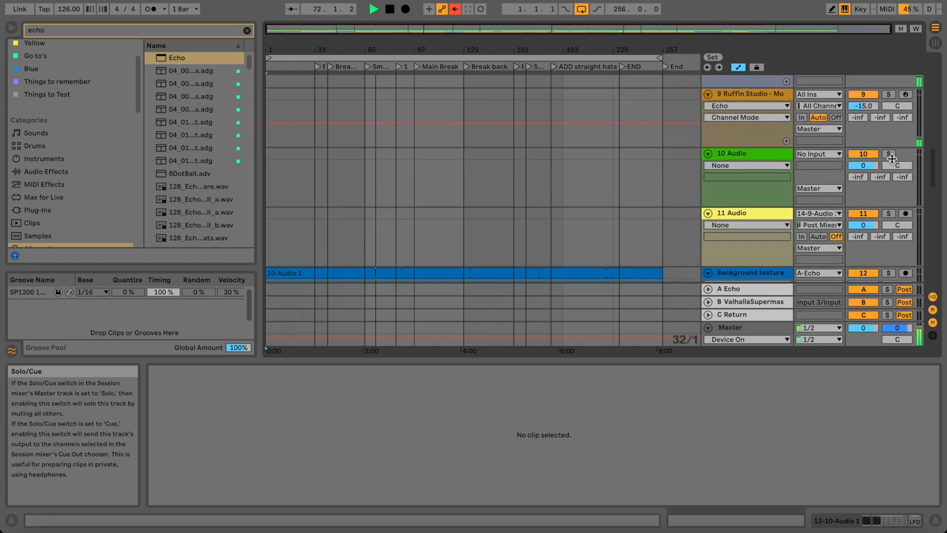
{"action": "scroll", "coordinate": [891, 158], "scroll_direction": "up", "scroll_amount": 1}
{"action": "left_click", "coordinate": [891, 106]}
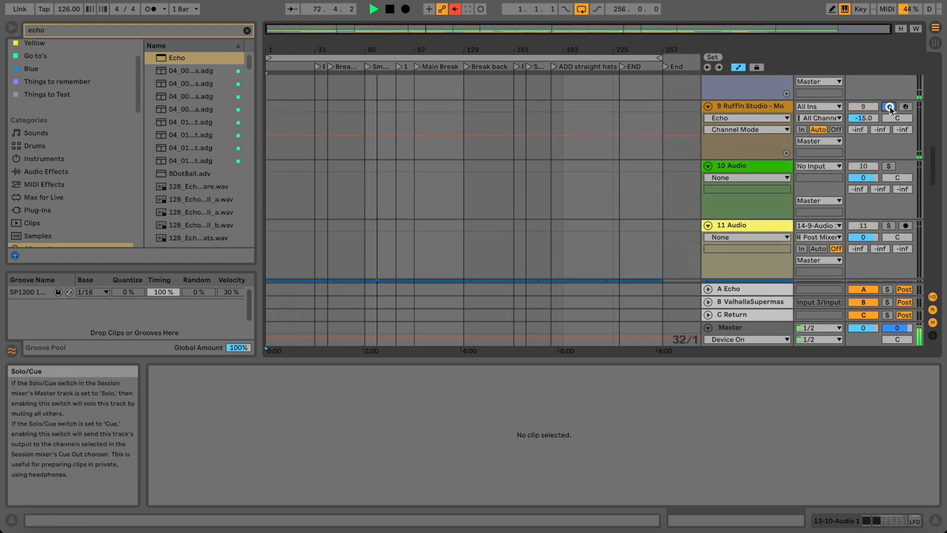
{"action": "left_click", "coordinate": [763, 108]}
Open track 9's device chain and bring its Reverb and EQ Eight end into view.
{"action": "double_click", "coordinate": [762, 108]}
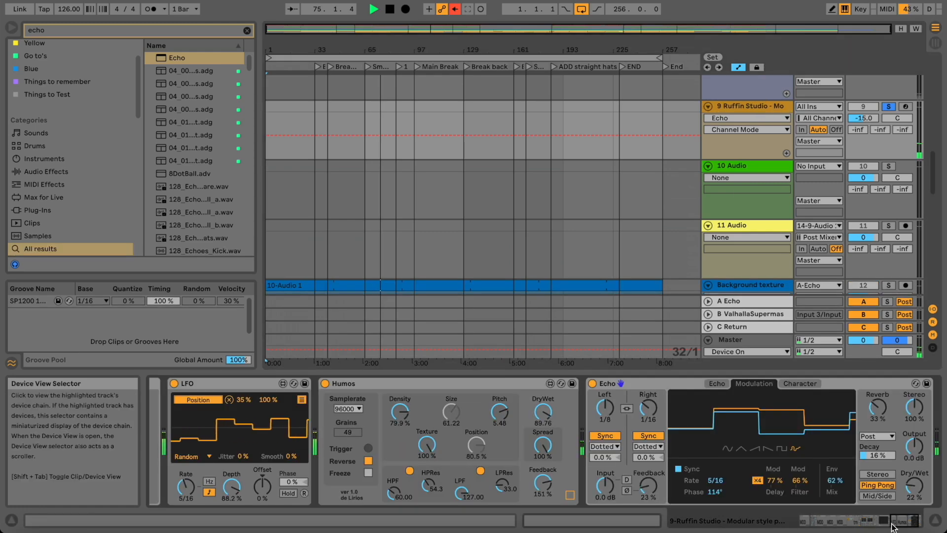
{"action": "left_click", "coordinate": [916, 521]}
{"action": "mouse_move", "coordinate": [918, 522]}
{"action": "left_mouse_down"}
{"action": "mouse_move", "coordinate": [795, 520]}
{"action": "mouse_move", "coordinate": [917, 520]}
{"action": "left_mouse_up"}
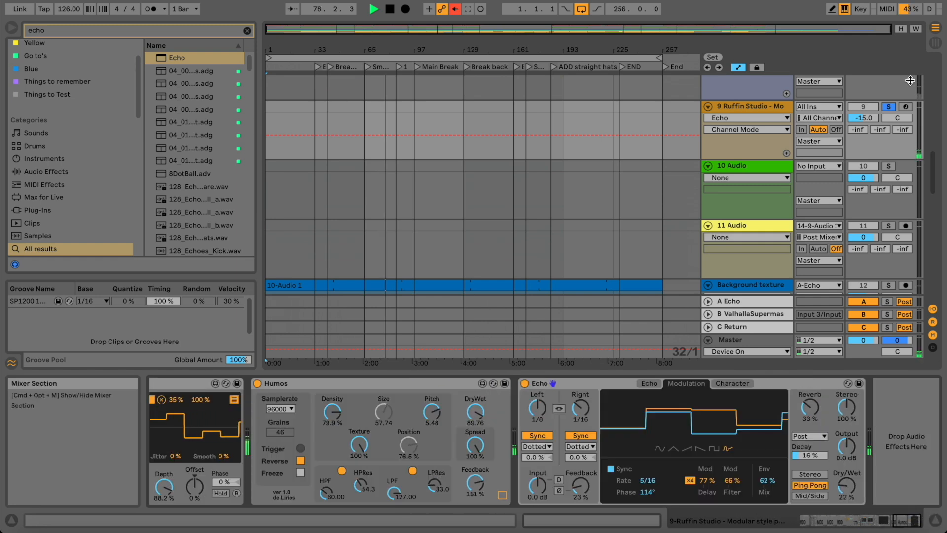
Unsolo track 9 and browse back through its chain toward the LFO and Humos.
{"action": "left_click", "coordinate": [888, 106]}
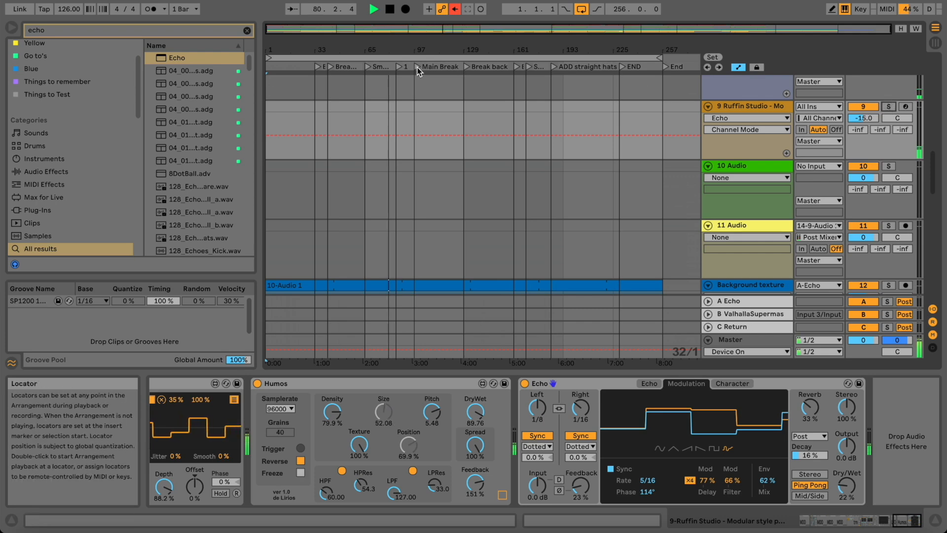
{"action": "scroll", "coordinate": [423, 132], "scroll_direction": "down", "scroll_amount": 3}
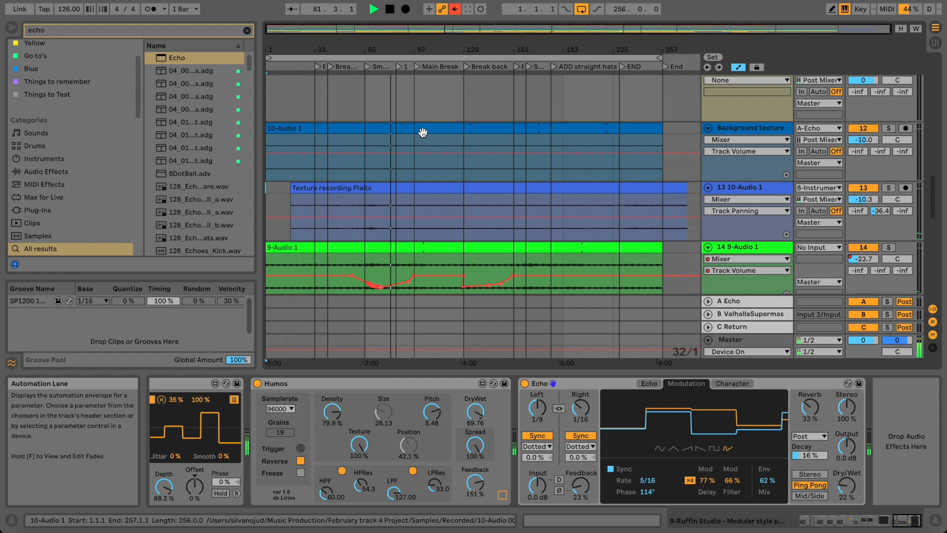
{"action": "scroll", "coordinate": [422, 132], "scroll_direction": "down", "scroll_amount": 2}
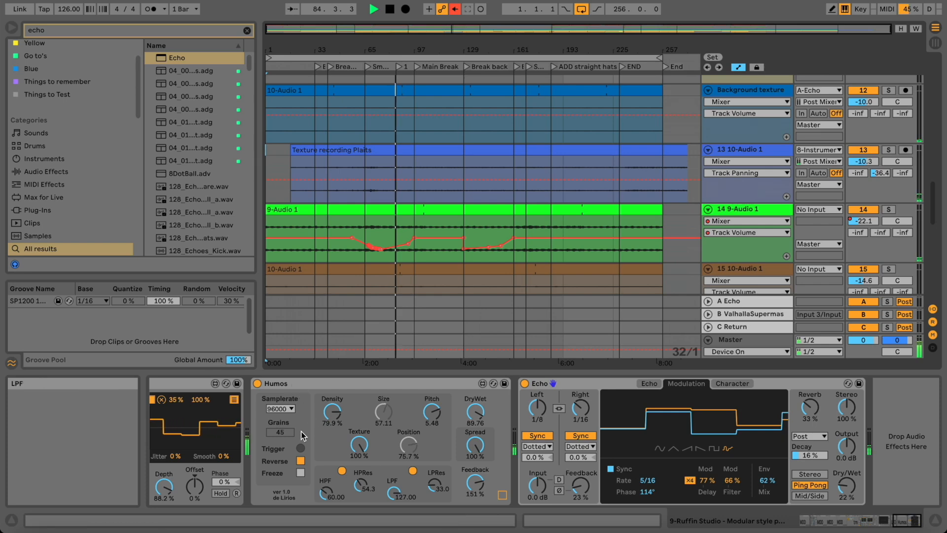
{"action": "scroll", "coordinate": [374, 434], "scroll_direction": "left", "scroll_amount": 3}
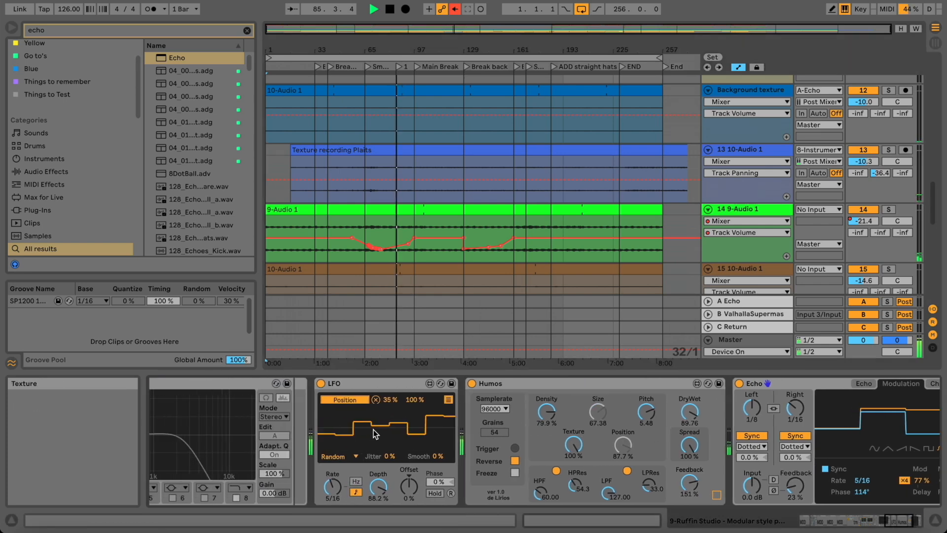
{"action": "scroll", "coordinate": [404, 425], "scroll_direction": "left", "scroll_amount": 2}
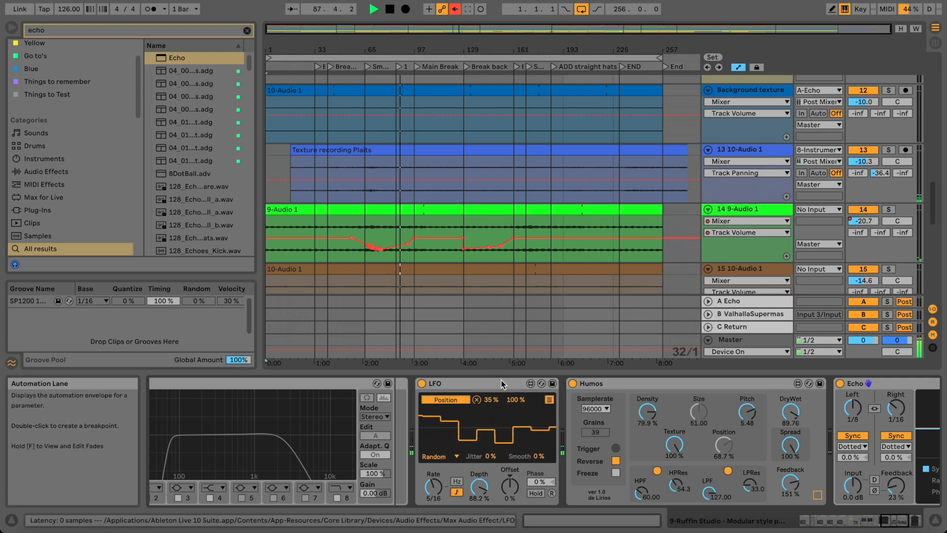
{"action": "scroll", "coordinate": [539, 448], "scroll_direction": "left", "scroll_amount": 8}
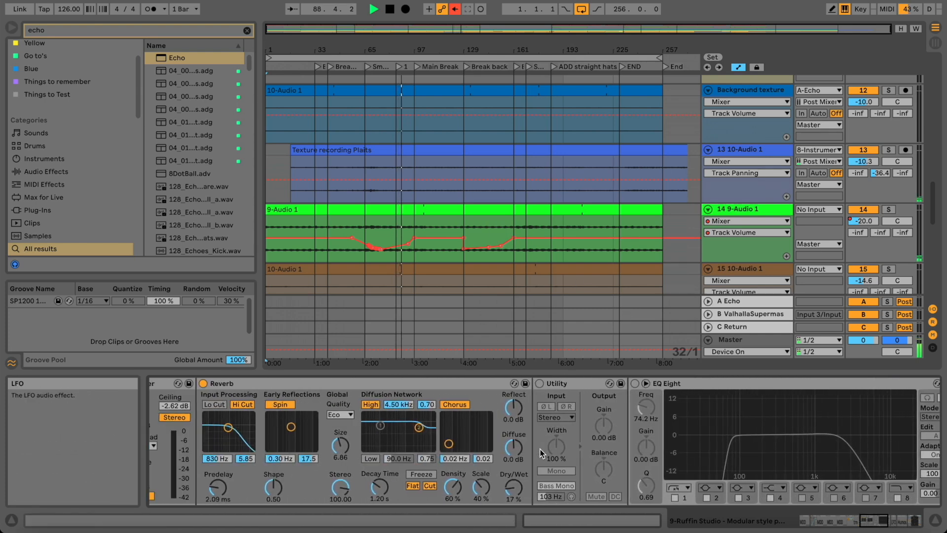
Switch the trnr.Flechtwerk synth in the Instrument Rack to a different model.
{"action": "scroll", "coordinate": [540, 453], "scroll_direction": "left", "scroll_amount": 6}
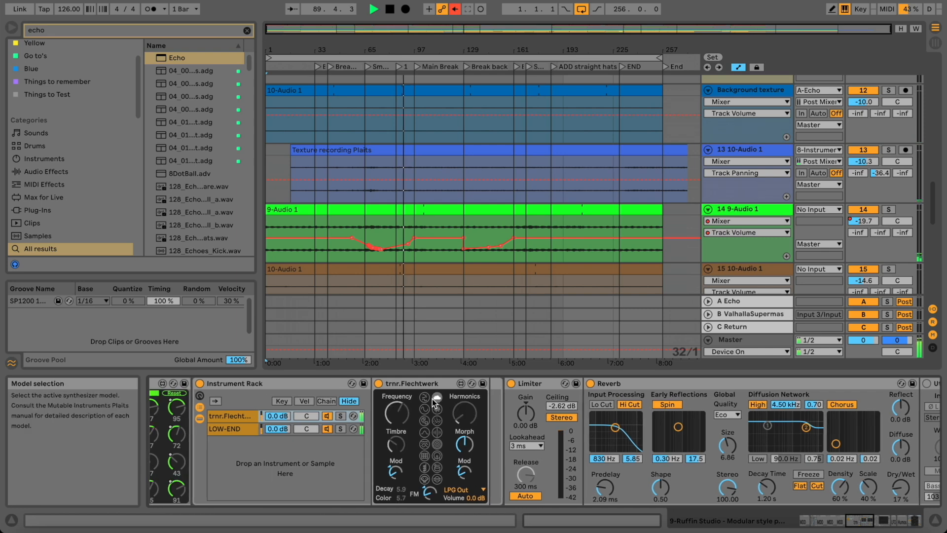
{"action": "left_click", "coordinate": [424, 432]}
{"action": "scroll", "coordinate": [425, 437], "scroll_direction": "left", "scroll_amount": 1}
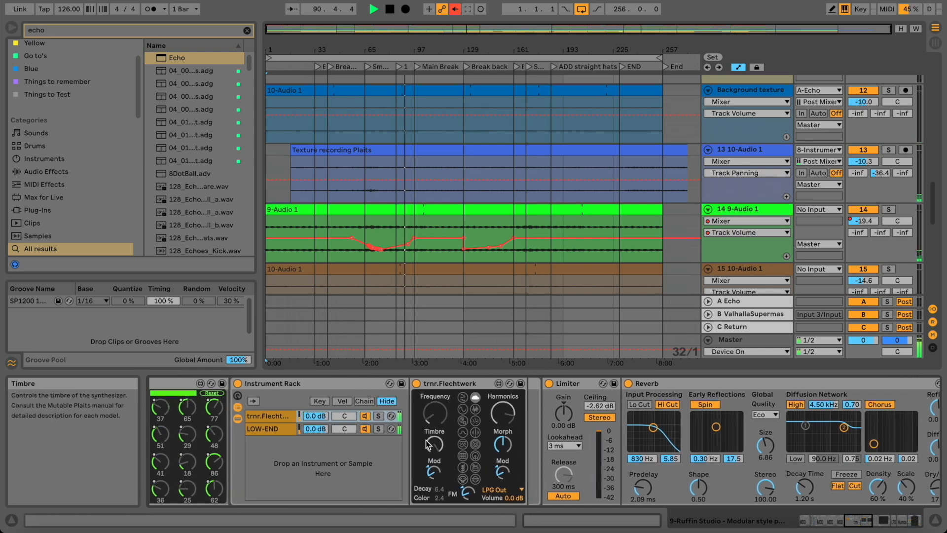
{"action": "scroll", "coordinate": [462, 434], "scroll_direction": "left", "scroll_amount": 1}
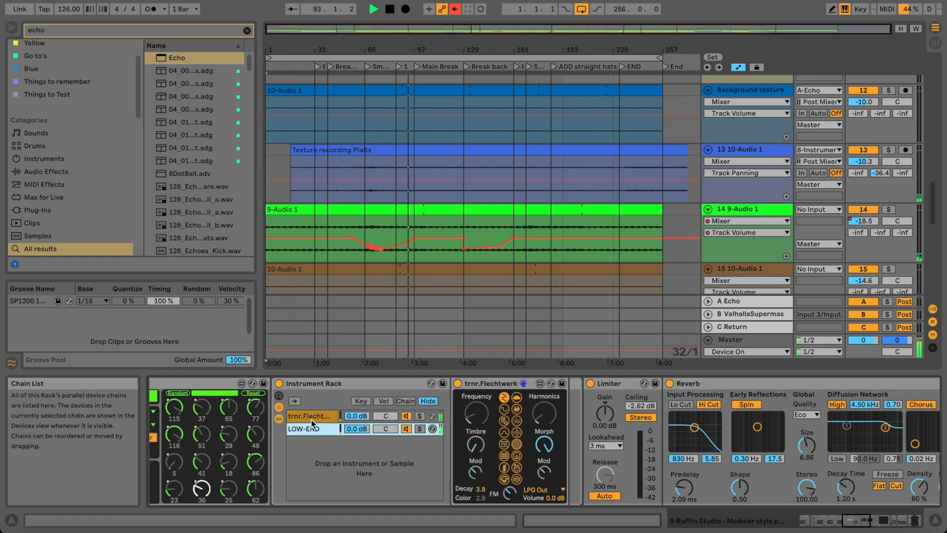
Solo the Flechtwerk chain in the Instrument Rack, then unsolo it again.
{"action": "left_click", "coordinate": [420, 416]}
{"action": "left_click", "coordinate": [421, 417]}
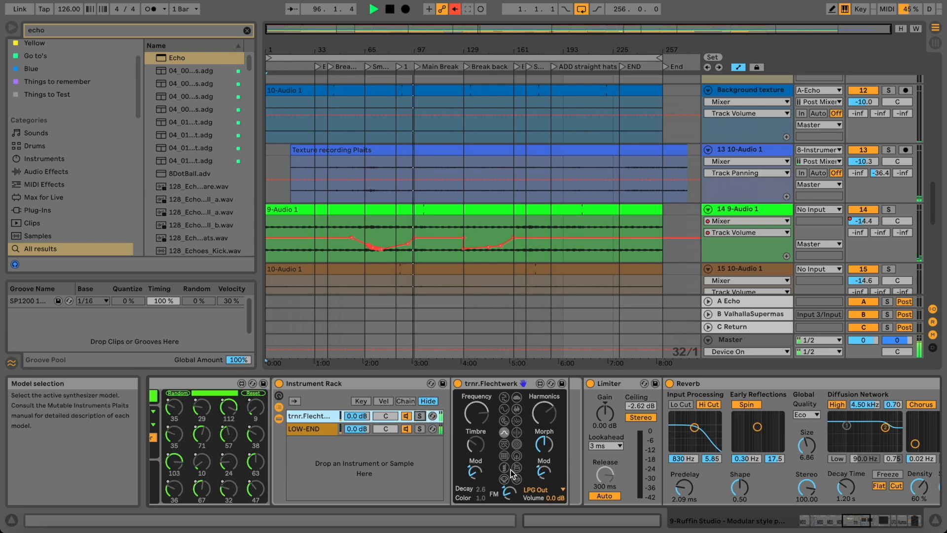
{"action": "scroll", "coordinate": [510, 470], "scroll_direction": "left", "scroll_amount": 1}
{"action": "scroll", "coordinate": [510, 469], "scroll_direction": "right", "scroll_amount": 10}
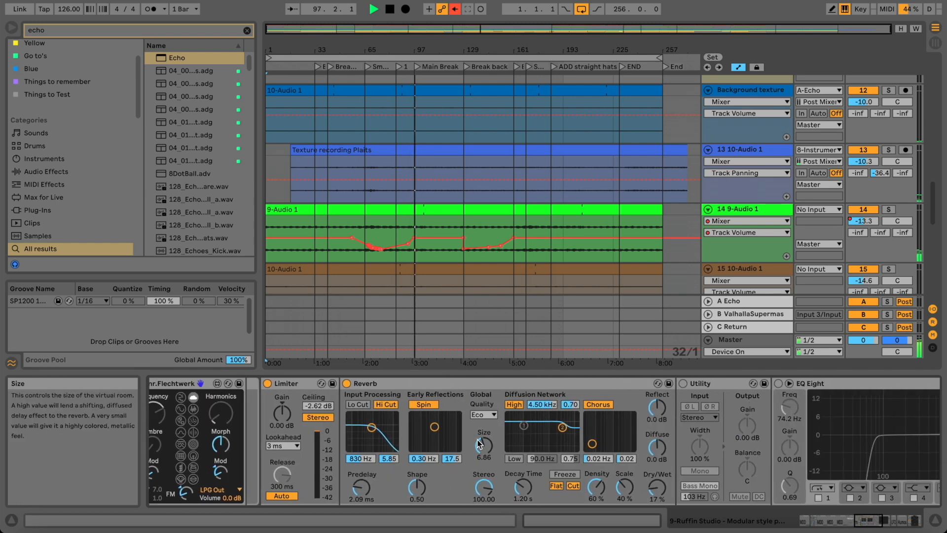
Check which parameters the LFO modulates, then return to its waveform display.
{"action": "scroll", "coordinate": [559, 455], "scroll_direction": "right", "scroll_amount": 15}
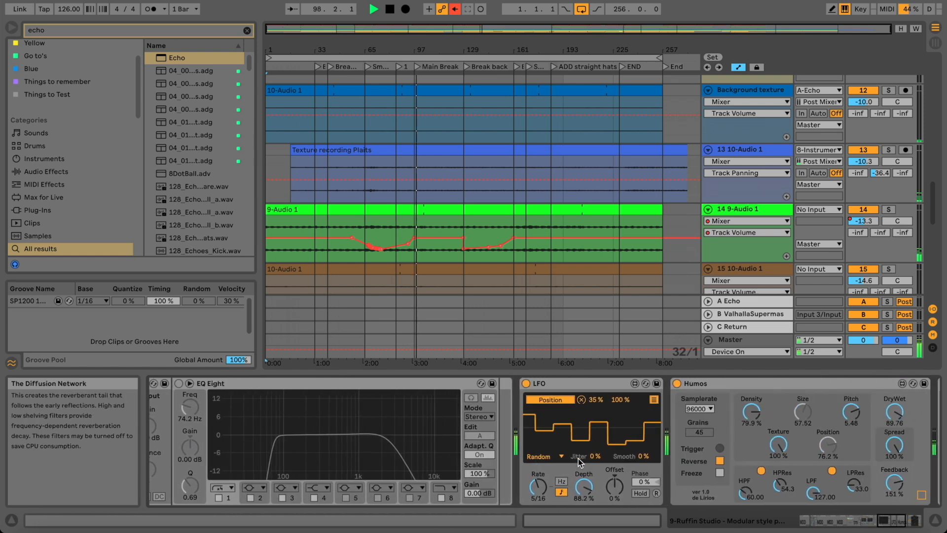
{"action": "left_click", "coordinate": [654, 399]}
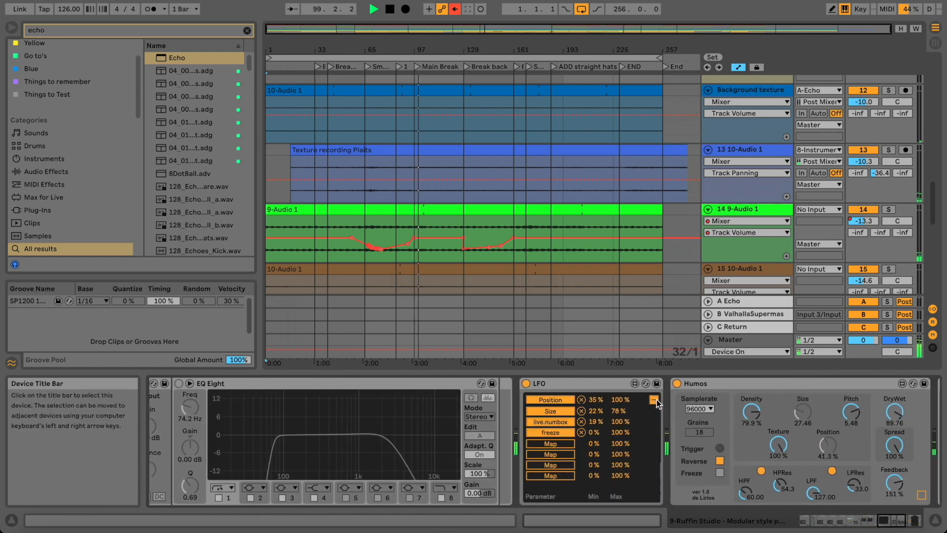
{"action": "left_click", "coordinate": [653, 399]}
{"action": "scroll", "coordinate": [748, 450], "scroll_direction": "right", "scroll_amount": 10}
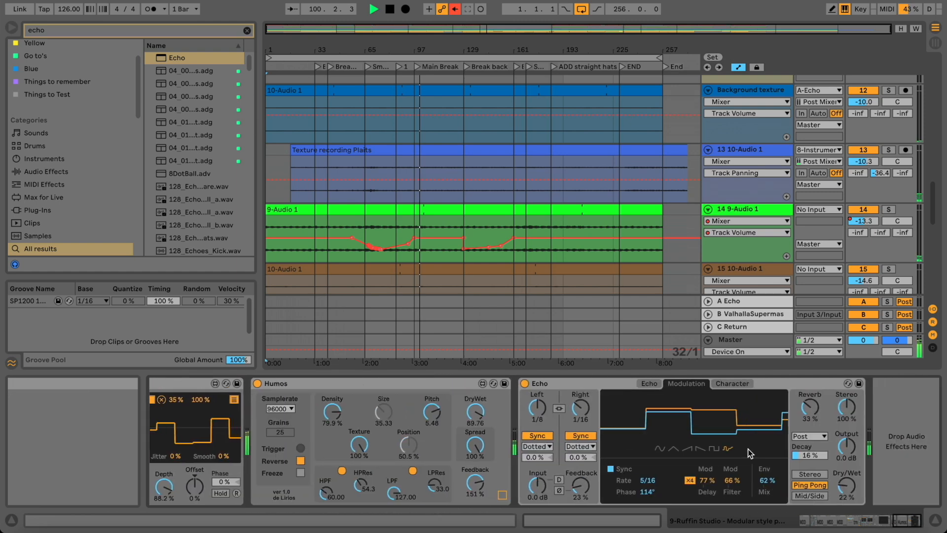
{"action": "scroll", "coordinate": [748, 449], "scroll_direction": "left", "scroll_amount": 1}
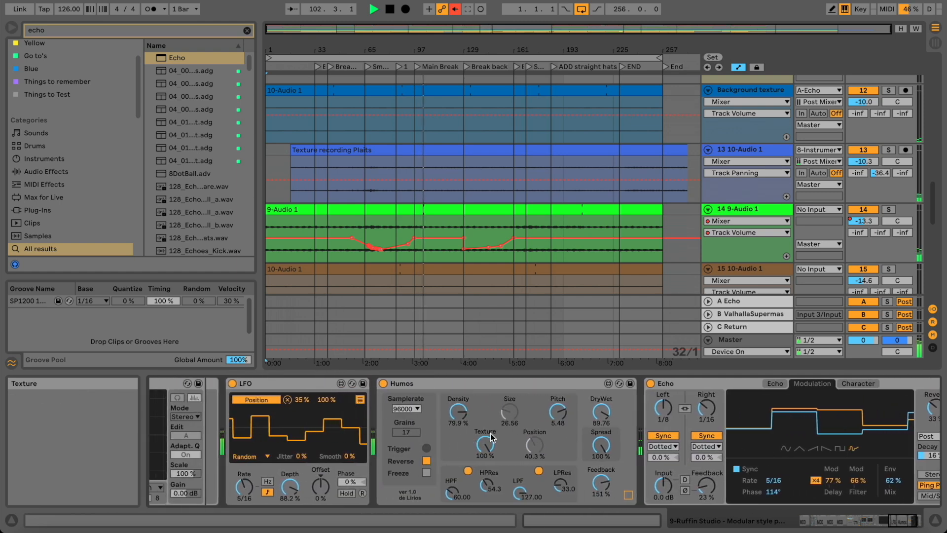
Jump playback to the Break back locator at bar 129.
{"action": "scroll", "coordinate": [499, 429], "scroll_direction": "right", "scroll_amount": 4}
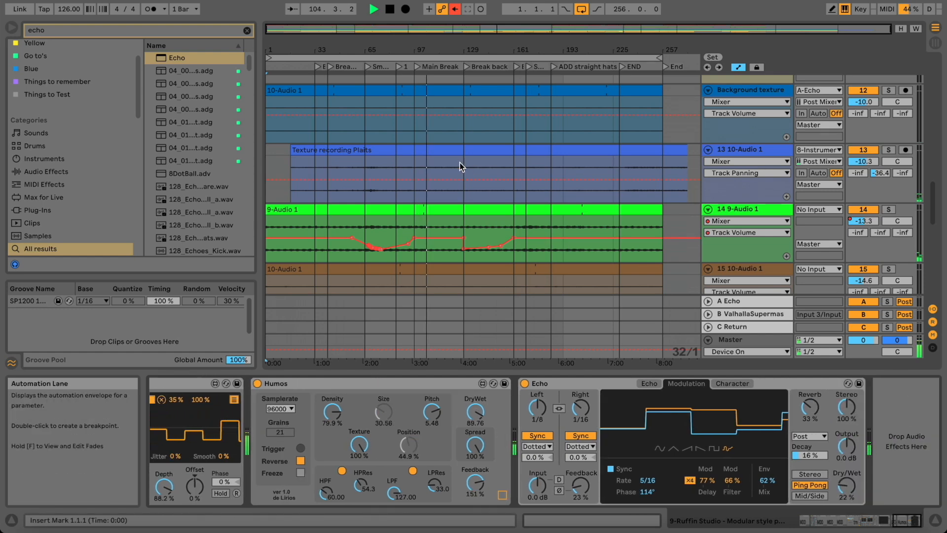
{"action": "scroll", "coordinate": [460, 162], "scroll_direction": "up", "scroll_amount": 4}
{"action": "scroll", "coordinate": [459, 161], "scroll_direction": "up", "scroll_amount": 2}
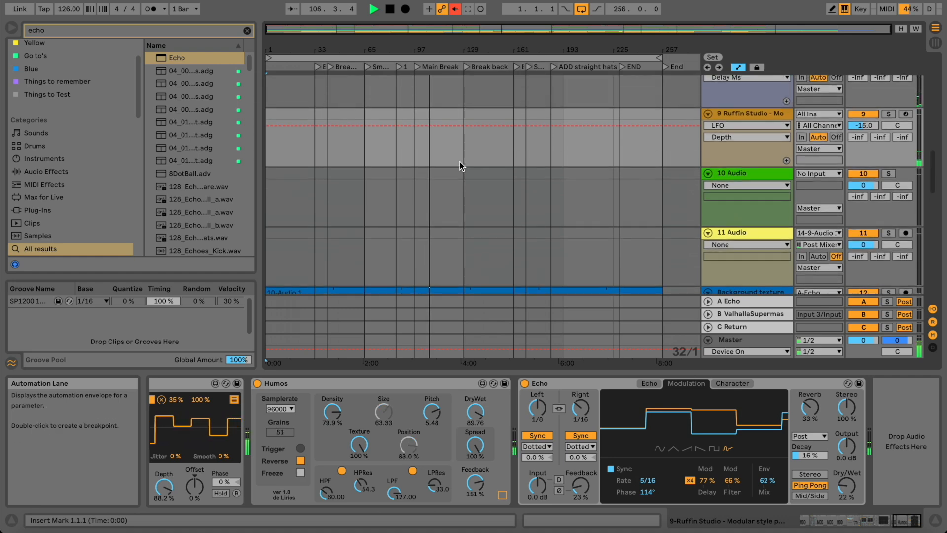
{"action": "left_click", "coordinate": [468, 66]}
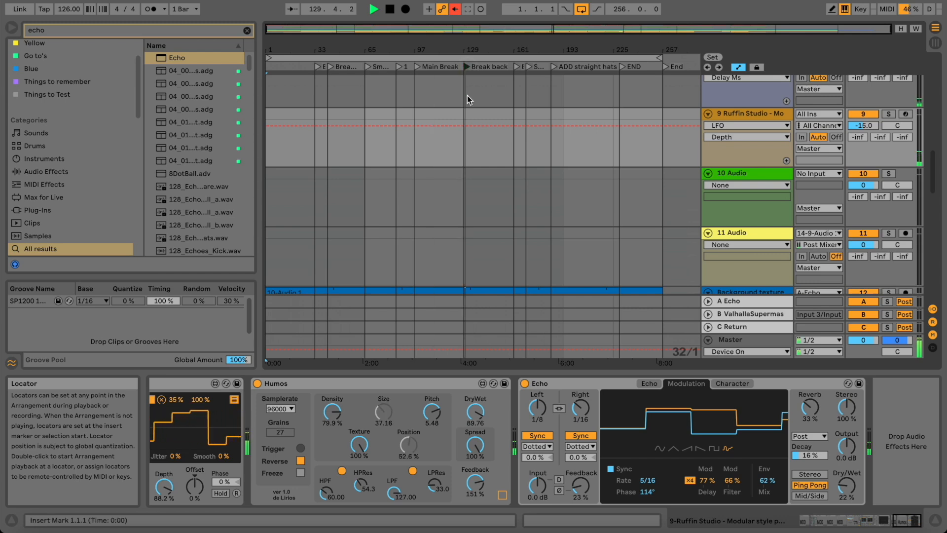
{"action": "scroll", "coordinate": [466, 177], "scroll_direction": "down", "scroll_amount": 5}
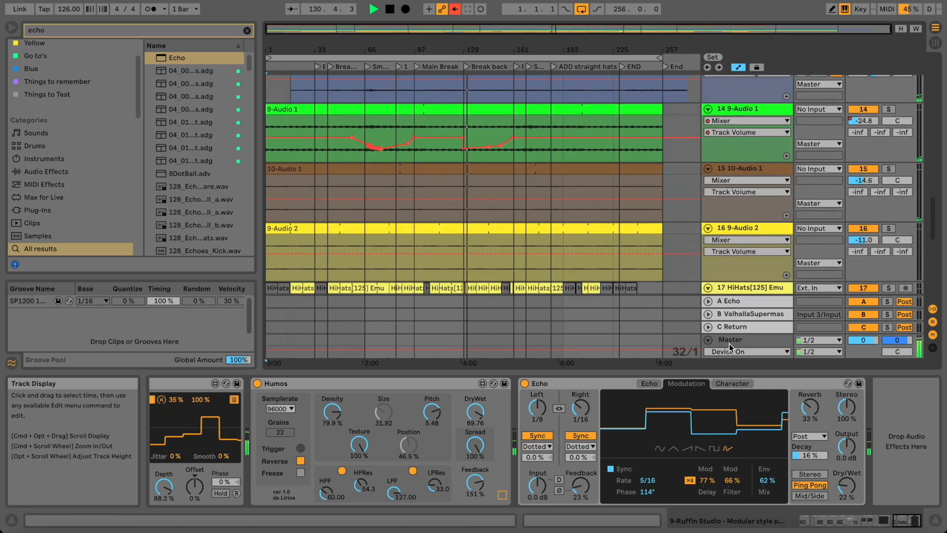
Show the Master chain (NTPD2 Lite, Pomodoro, Gullfoss, Ozone) and jump playback back near bar 41.
{"action": "left_click", "coordinate": [733, 339]}
{"action": "scroll", "coordinate": [425, 209], "scroll_direction": "up", "scroll_amount": 8}
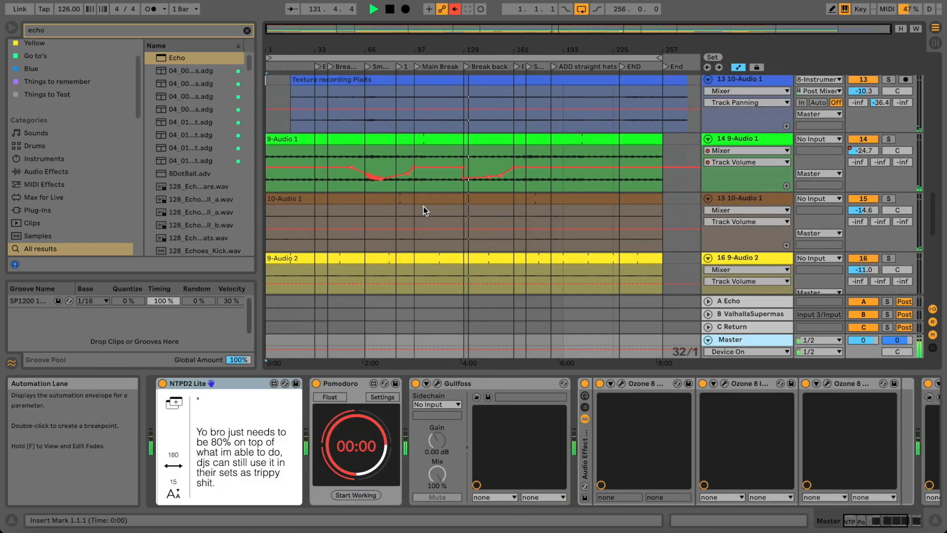
{"action": "scroll", "coordinate": [423, 207], "scroll_direction": "up", "scroll_amount": 5}
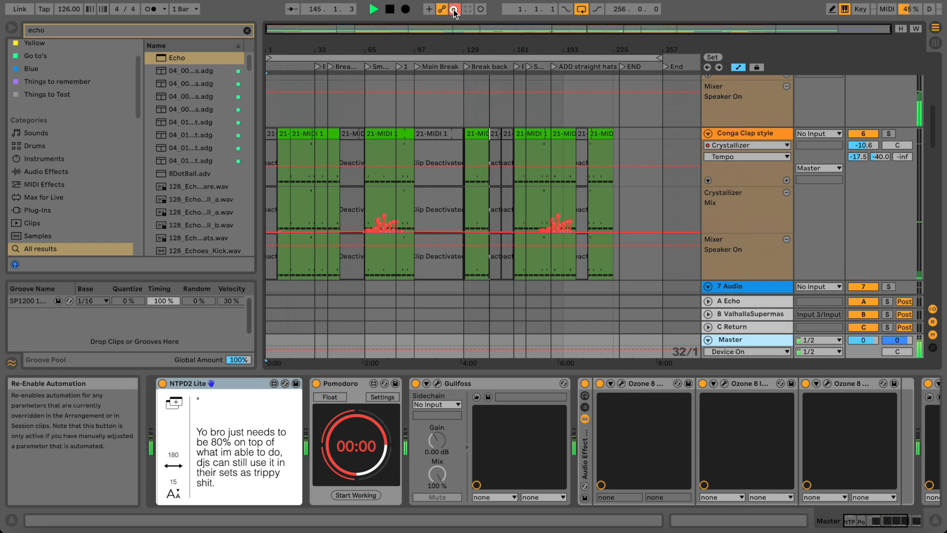
{"action": "left_click", "coordinate": [334, 67]}
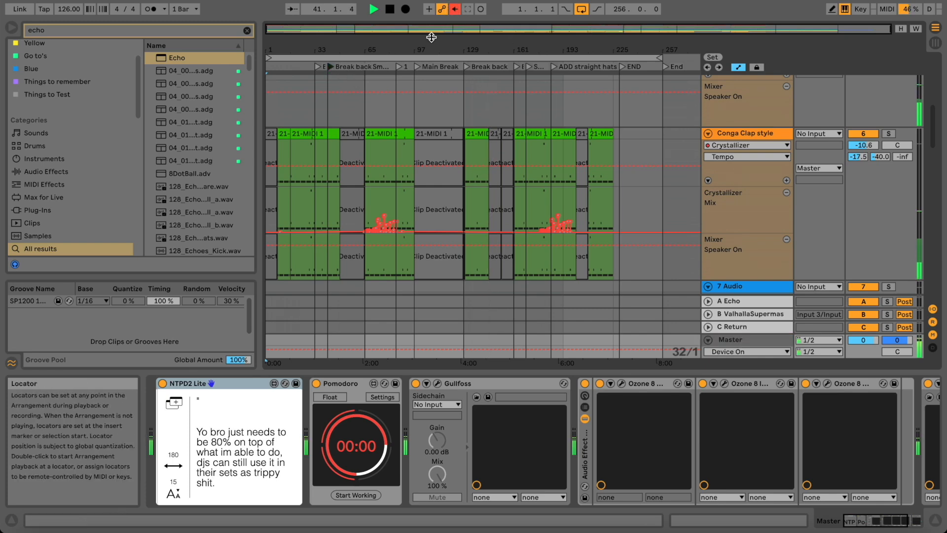
{"action": "scroll", "coordinate": [430, 116], "scroll_direction": "down", "scroll_amount": 15}
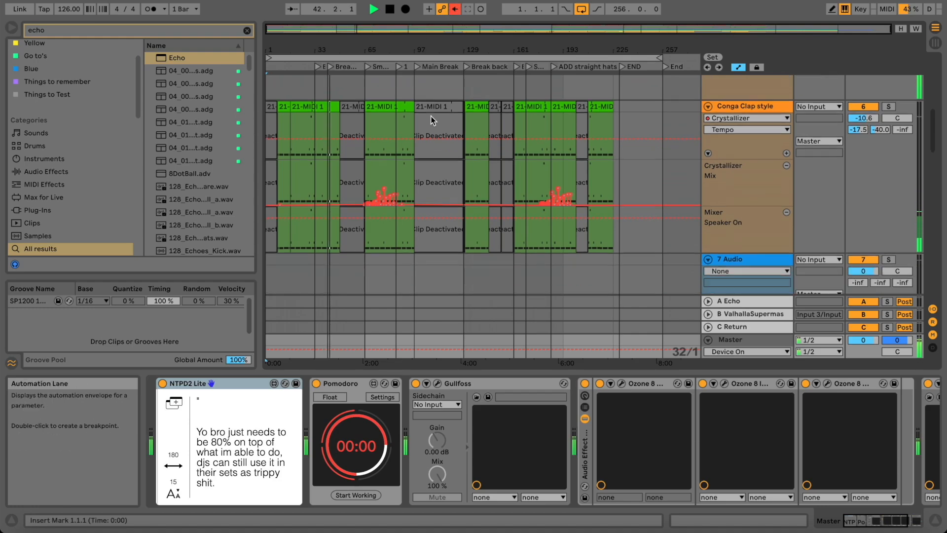